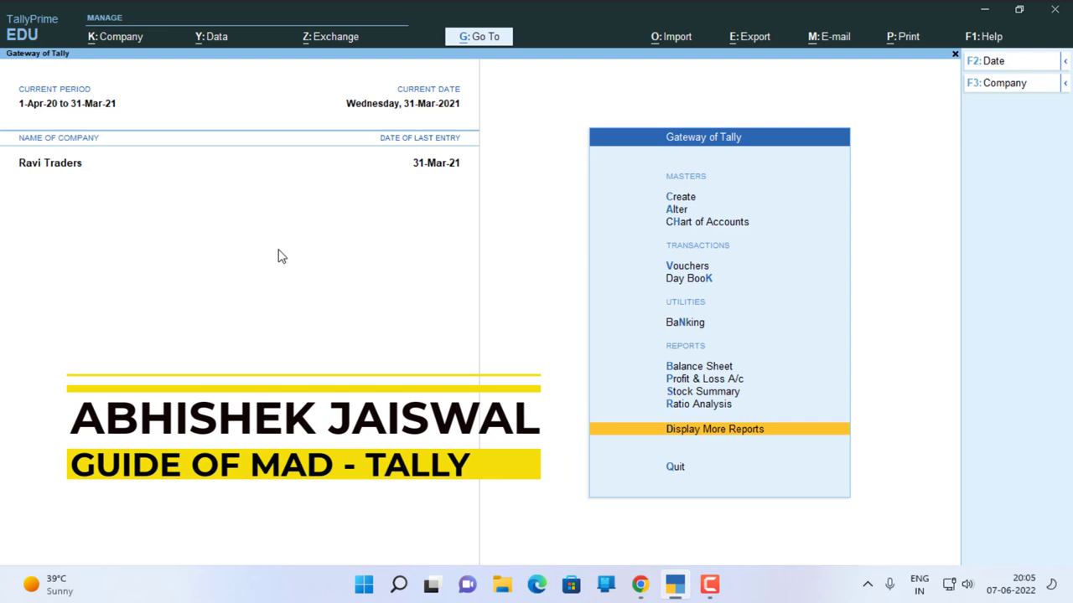
Open the Day Book report and set its period to 1-Apr-20 to 31-Mar-21
{"action": "key", "text": "Return"}
{"action": "key", "text": "Down"}
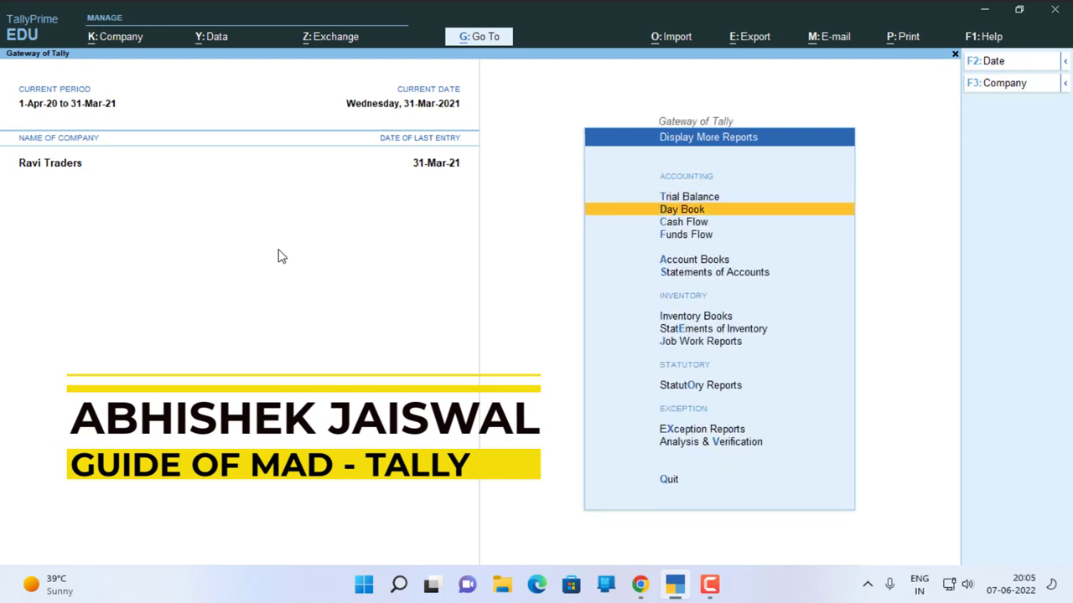
{"action": "key", "text": "Return"}
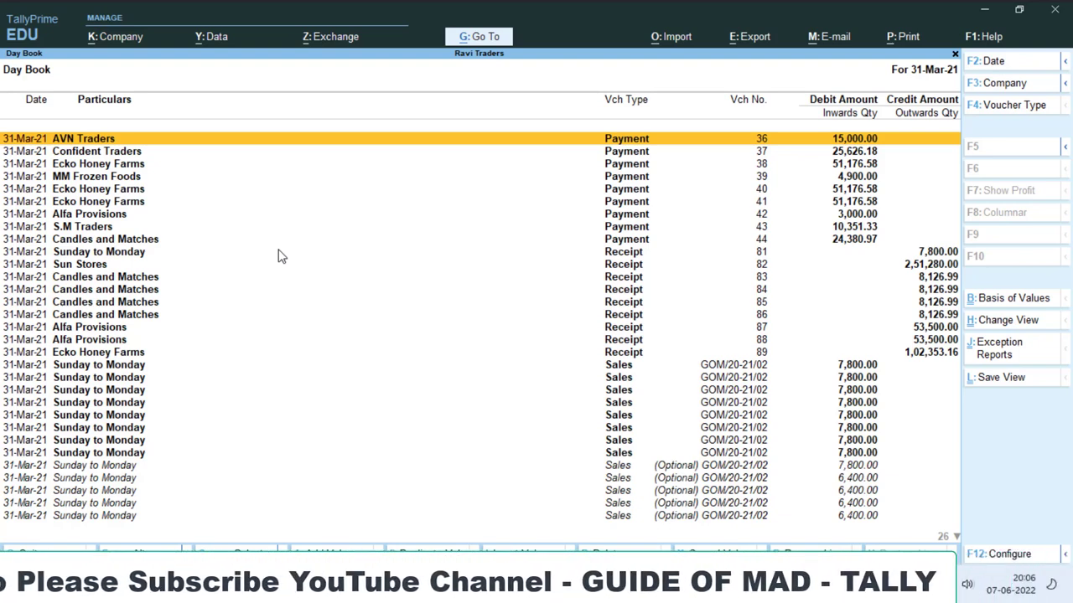
{"action": "key", "text": "F2"}
{"action": "key", "text": "BackSpace"}
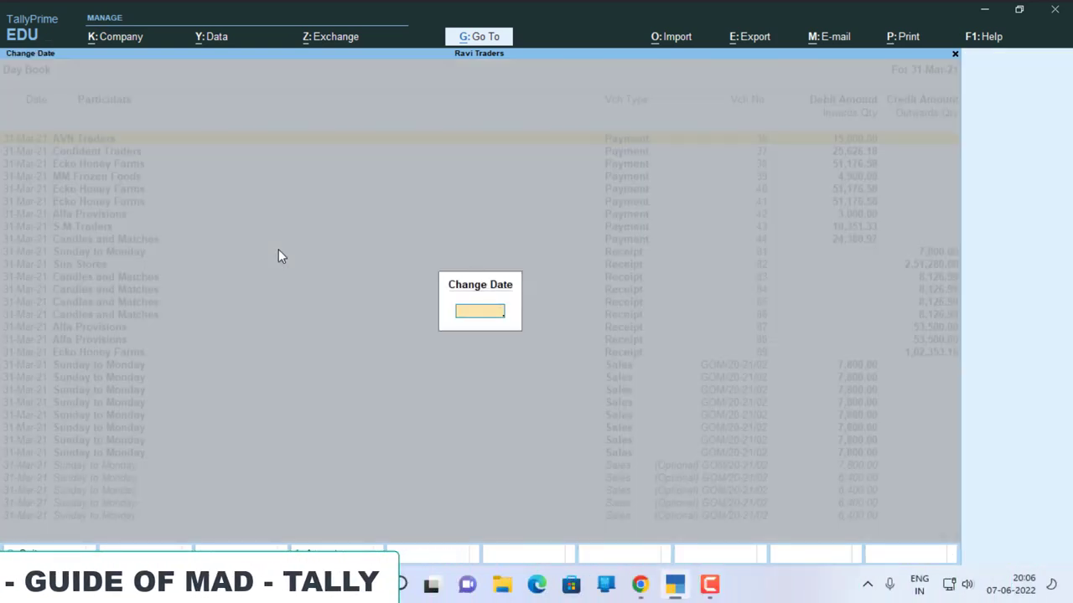
{"action": "key", "text": "Return"}
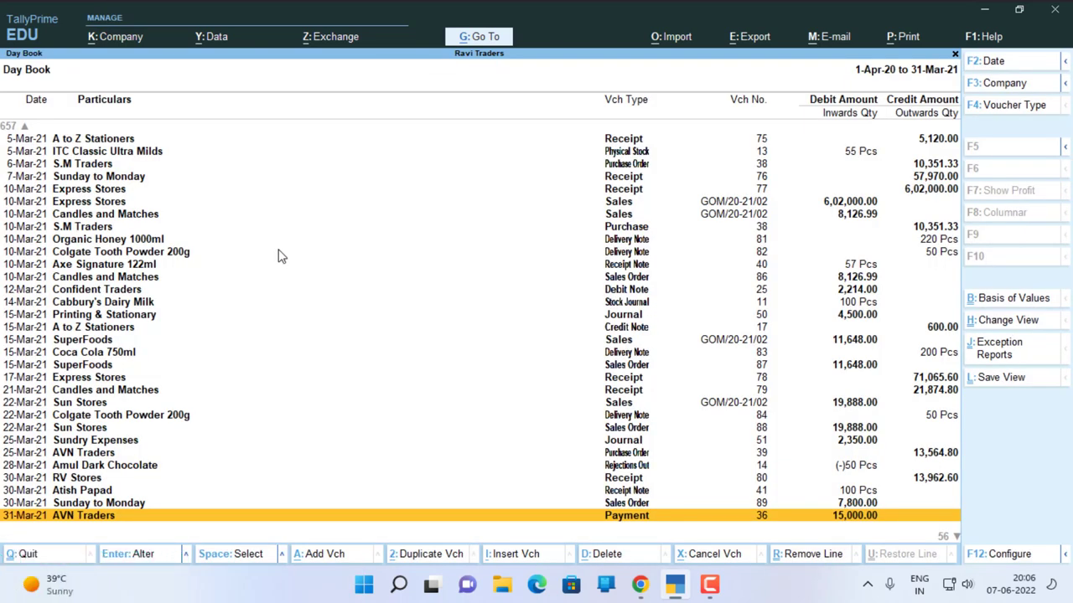
Set the Day Book's type of voucher entries to Accounting Entries Only and view the resulting list
{"action": "key", "text": "ctrl+b"}
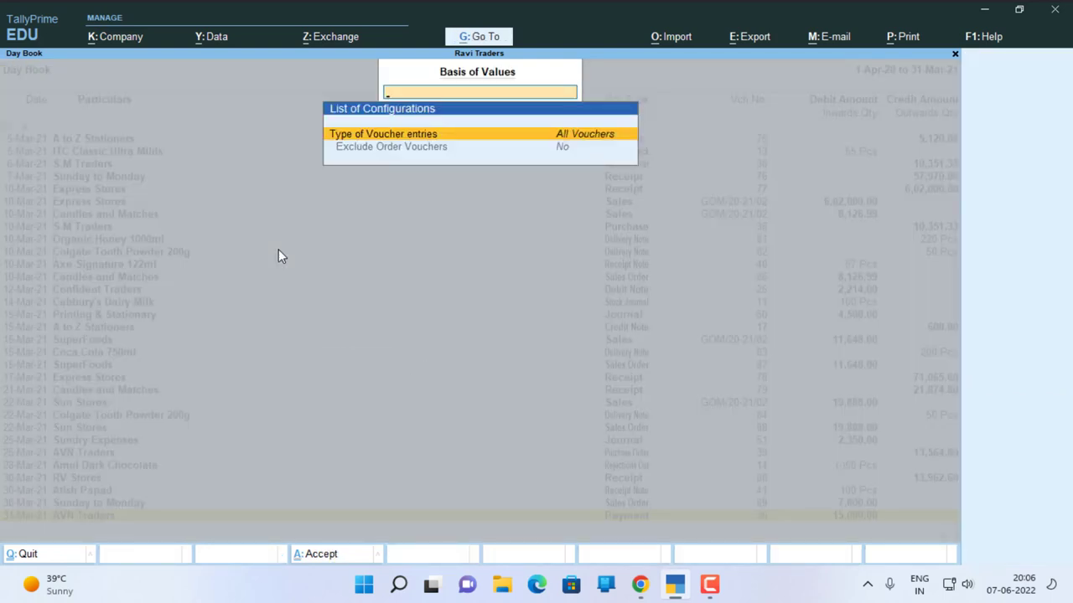
{"action": "key", "text": "Return"}
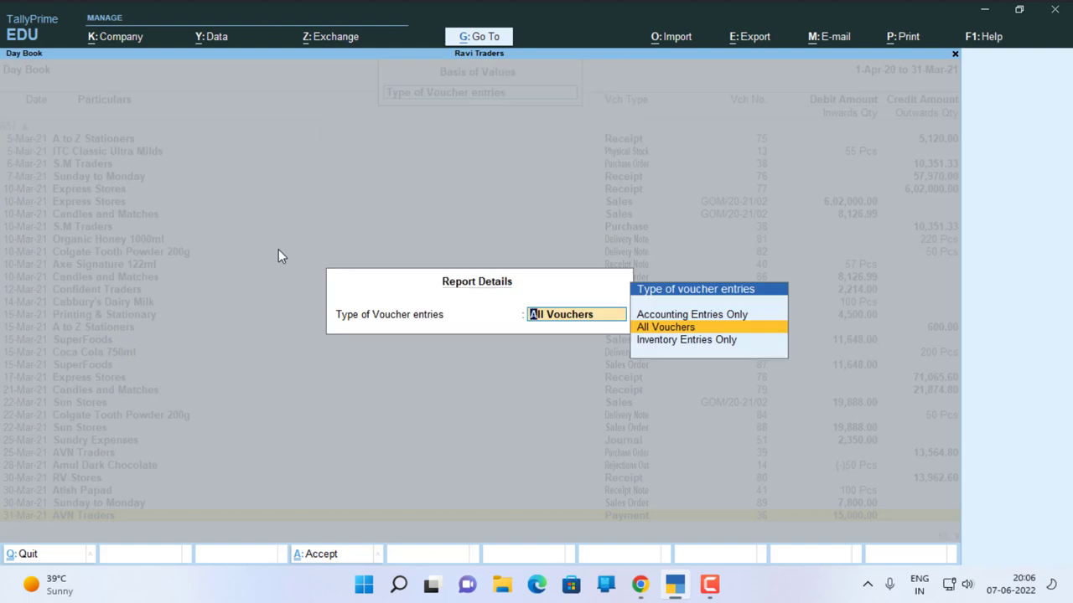
{"action": "key", "text": "Up"}
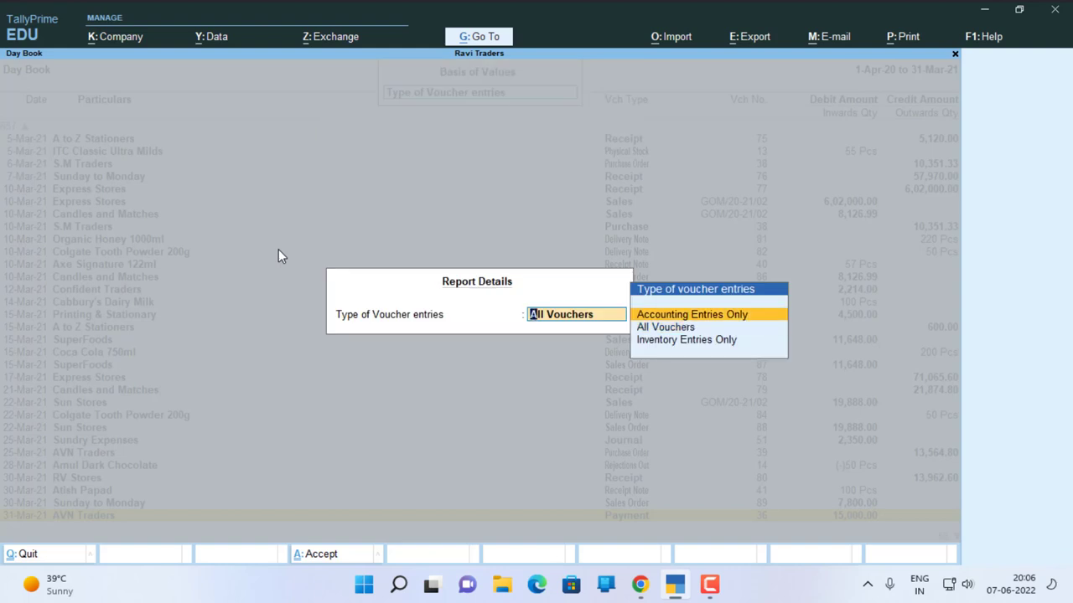
{"action": "key", "text": "Return"}
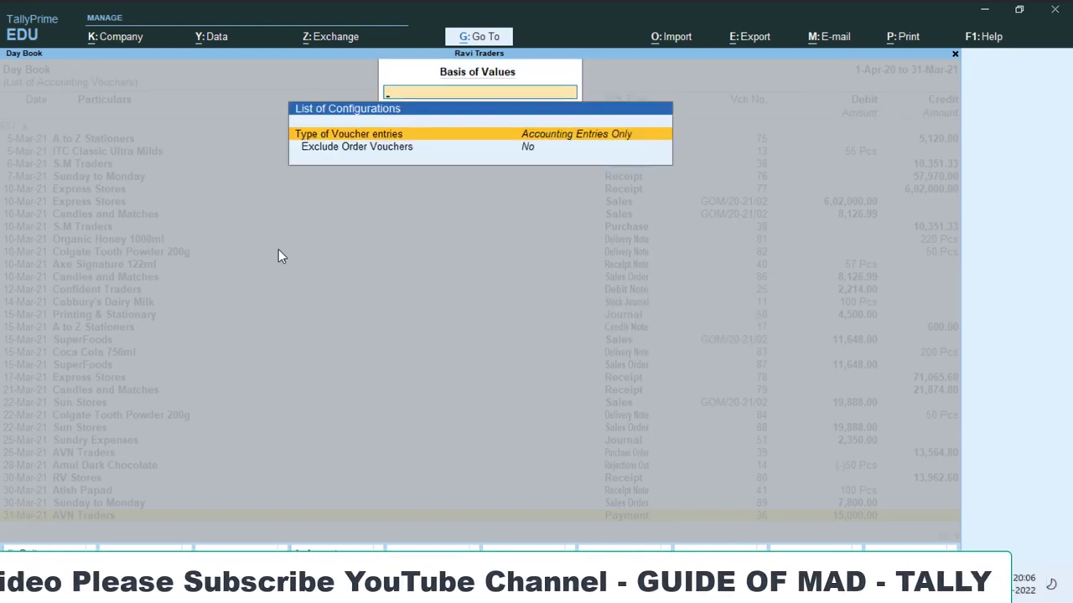
{"action": "key", "text": "ctrl+a"}
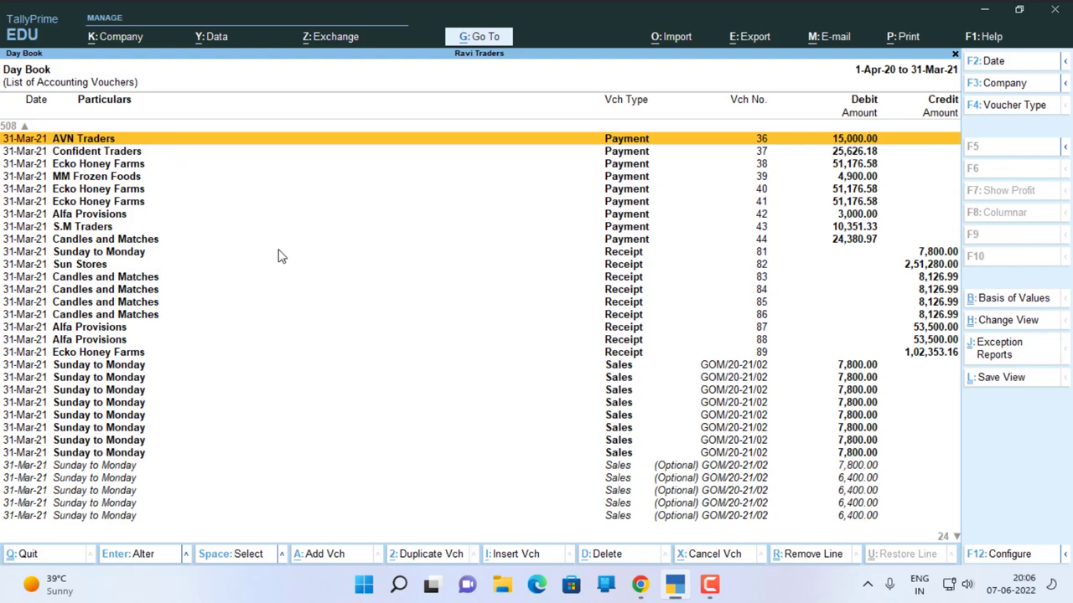
Switch the Day Book's type of voucher entries to Inventory Entries Only and view the resulting list
{"action": "key", "text": "ctrl"}
{"action": "key", "text": "ctrl+b"}
{"action": "key", "text": "Return"}
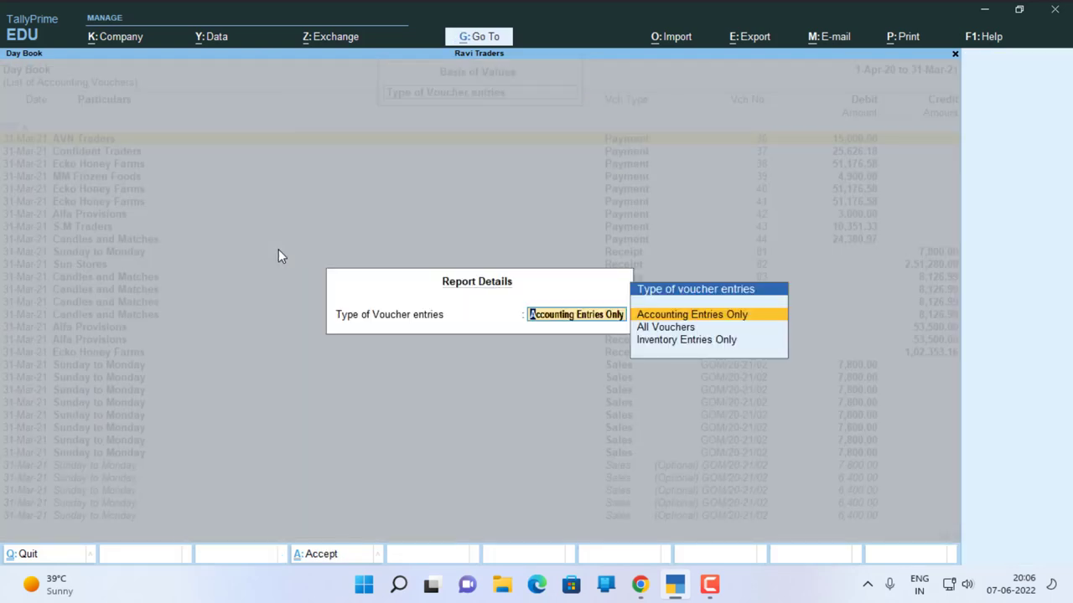
{"action": "key", "text": "Down"}
{"action": "key", "text": "Down"}
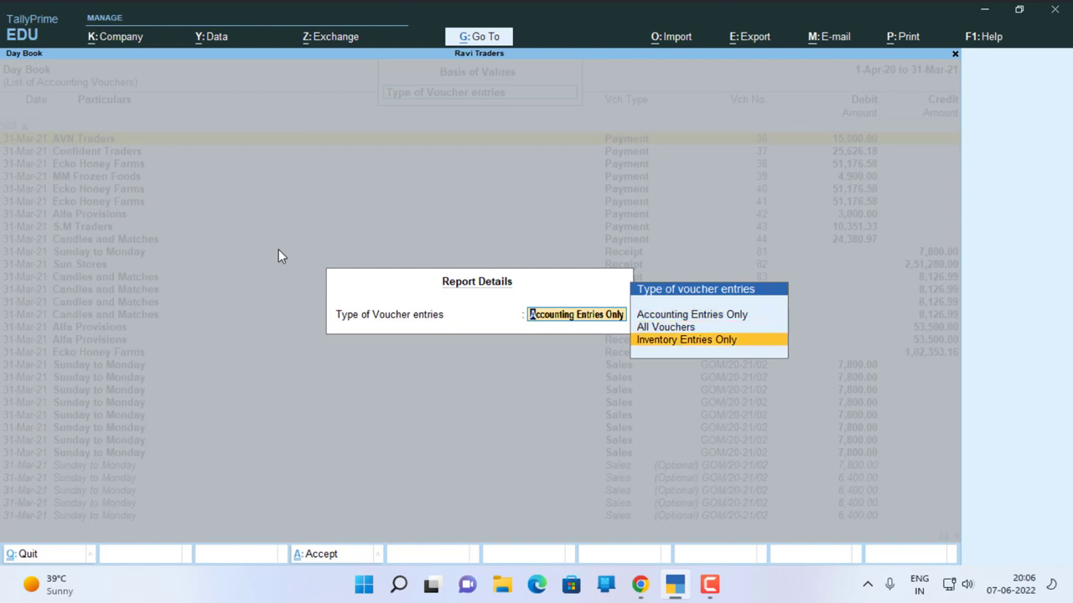
{"action": "key", "text": "Return"}
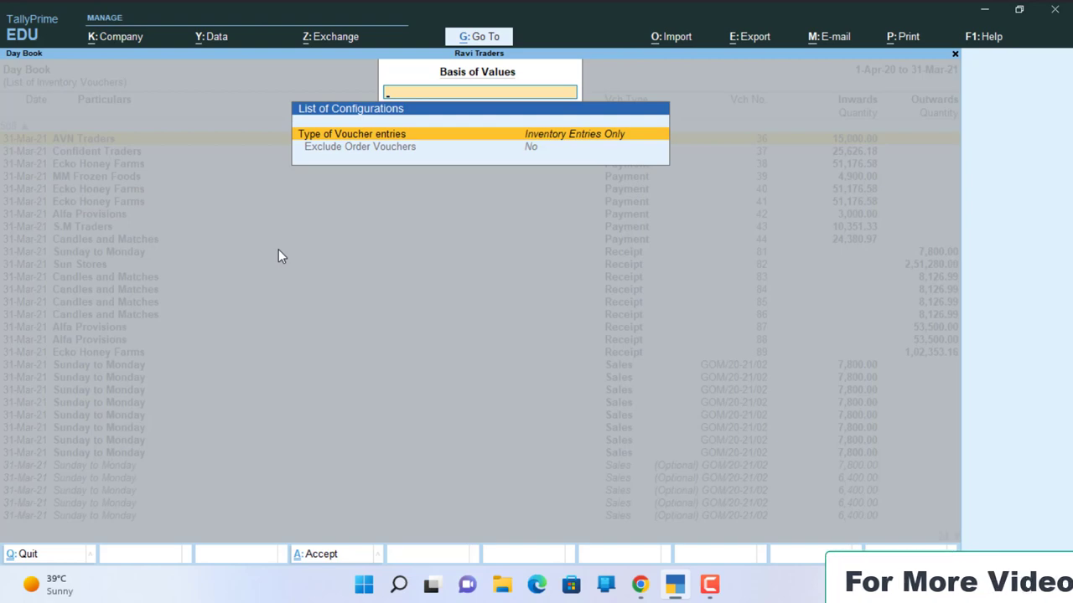
{"action": "key", "text": "ctrl+a"}
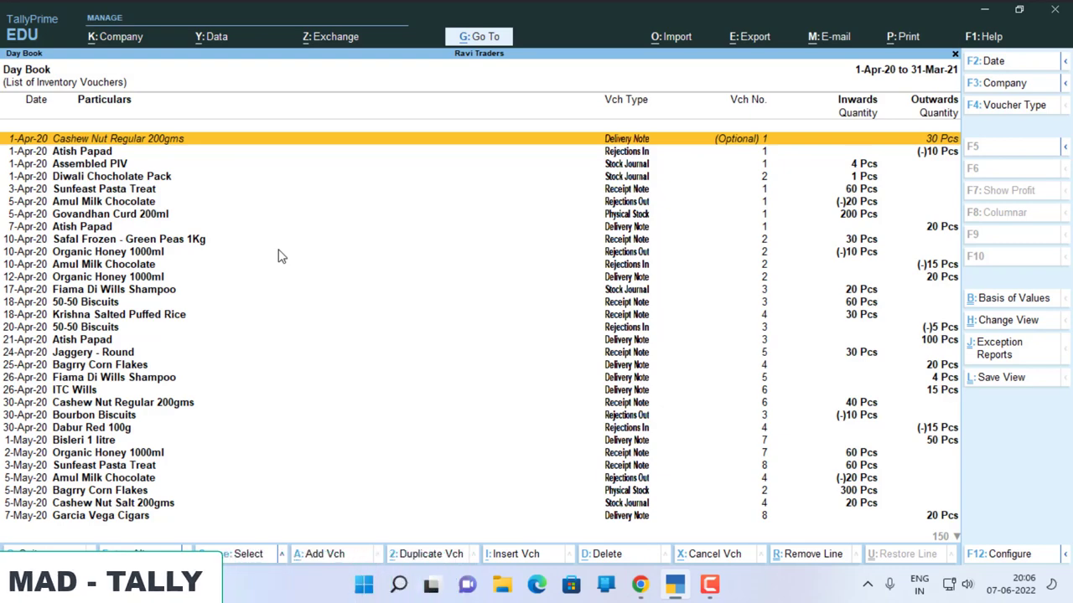
Examine the inventory vouchers in the Day Book from 1-Apr-20 through to the final entry of 31-Mar-21
{"action": "key", "text": "Down"}
{"action": "key", "text": "Down"}
{"action": "key", "text": "Down"}
{"action": "key", "text": "Down"}
{"action": "key", "text": "Down"}
{"action": "key", "text": "Down"}
{"action": "key", "text": "Down"}
{"action": "key", "text": "Down"}
{"action": "key", "text": "Down"}
{"action": "key", "text": "Down"}
{"action": "key", "text": "Down"}
{"action": "key", "text": "Down"}
{"action": "key", "text": "Down"}
{"action": "key", "text": "Down"}
{"action": "key", "text": "Down"}
{"action": "key", "text": "Down"}
{"action": "key", "text": "Down"}
{"action": "key", "text": "Down"}
{"action": "key", "text": "Down"}
{"action": "key", "text": "Down"}
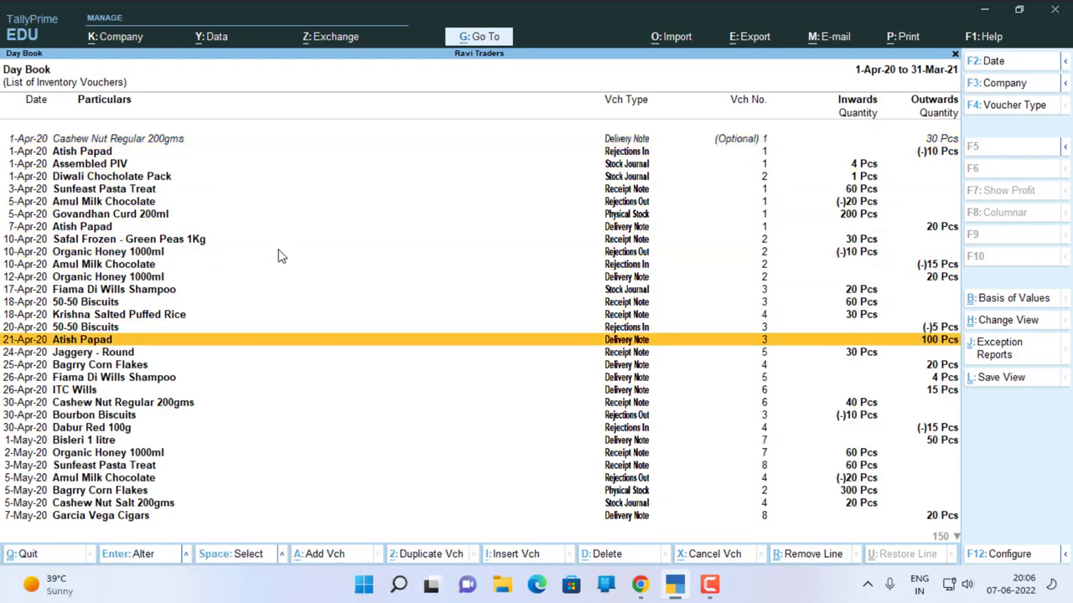
{"action": "key", "text": "Down"}
{"action": "key", "text": "Down"}
{"action": "key", "text": "Down"}
{"action": "key", "text": "Down"}
{"action": "key", "text": "Down"}
{"action": "key", "text": "Down"}
{"action": "key", "text": "Down"}
{"action": "key", "text": "Down"}
{"action": "key", "text": "Down"}
{"action": "key", "text": "Down"}
{"action": "key", "text": "Down"}
{"action": "key", "text": "Down"}
{"action": "key", "text": "Down"}
{"action": "key", "text": "Down"}
{"action": "key", "text": "Down"}
{"action": "key", "text": "Down"}
{"action": "key", "text": "Down"}
{"action": "key", "text": "Down"}
{"action": "key", "text": "Down"}
{"action": "key", "text": "Down"}
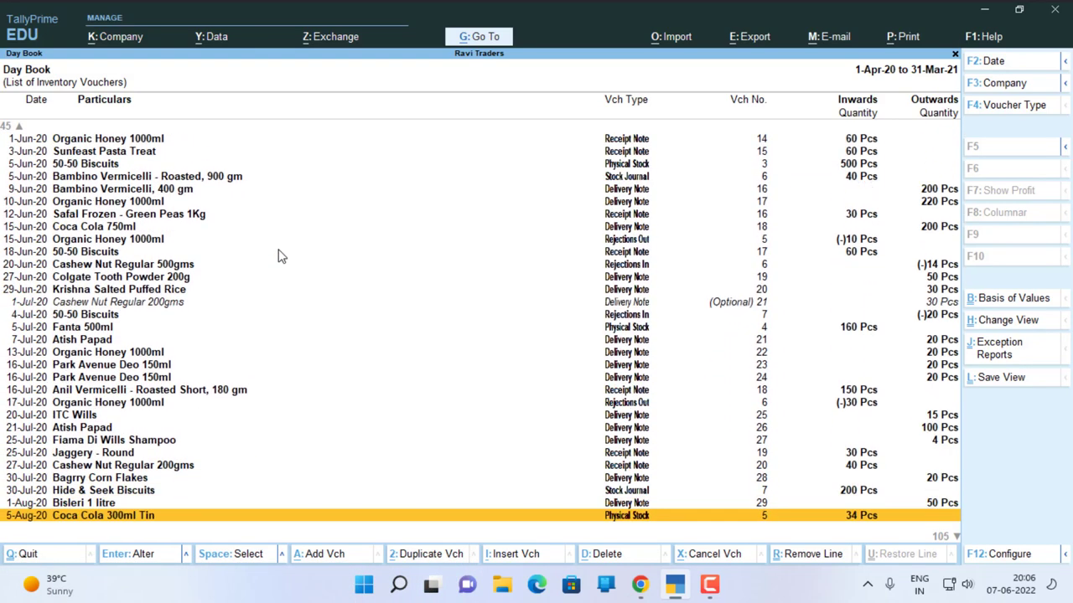
{"action": "key", "text": "Down"}
{"action": "key", "text": "Down"}
{"action": "key", "text": "Down"}
{"action": "key", "text": "Down"}
{"action": "key", "text": "Down"}
{"action": "key", "text": "Down"}
{"action": "key", "text": "Down"}
{"action": "key", "text": "Down"}
{"action": "key", "text": "Down"}
{"action": "key", "text": "Down"}
{"action": "key", "text": "Down"}
{"action": "key", "text": "Down"}
{"action": "key", "text": "Down"}
{"action": "key", "text": "Down"}
{"action": "key", "text": "Down"}
{"action": "key", "text": "Down"}
{"action": "key", "text": "Down"}
{"action": "key", "text": "Down"}
{"action": "key", "text": "Down"}
{"action": "key", "text": "Down"}
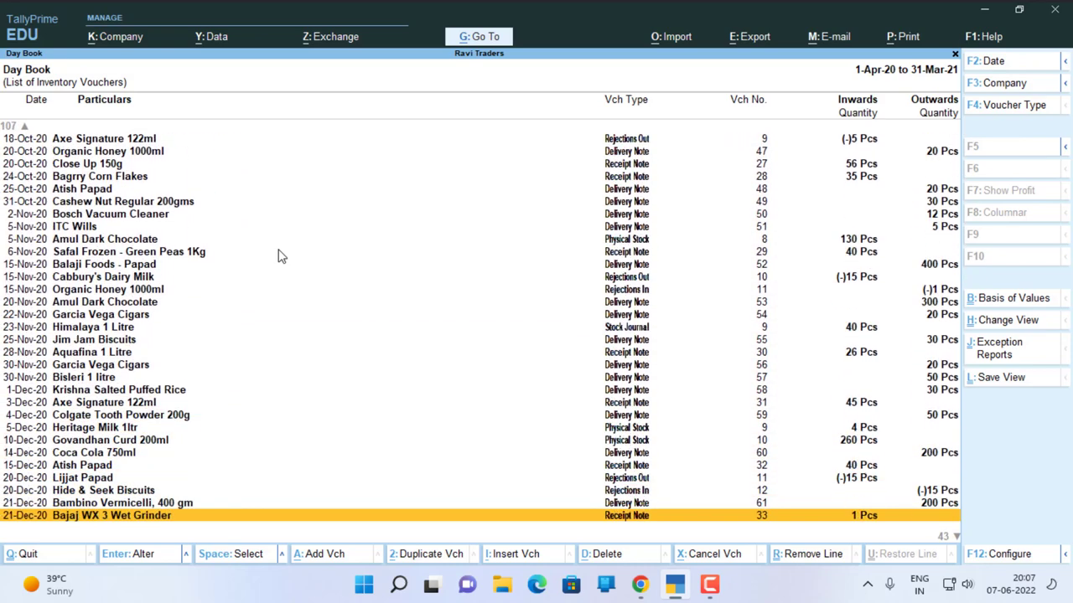
{"action": "key", "text": "Down"}
{"action": "key", "text": "Down"}
{"action": "key", "text": "Down"}
{"action": "key", "text": "Down"}
{"action": "key", "text": "Down"}
{"action": "key", "text": "Down"}
{"action": "key", "text": "Down"}
{"action": "key", "text": "Down"}
{"action": "key", "text": "Down"}
{"action": "key", "text": "Down"}
{"action": "key", "text": "Down"}
{"action": "key", "text": "Down"}
{"action": "key", "text": "Down"}
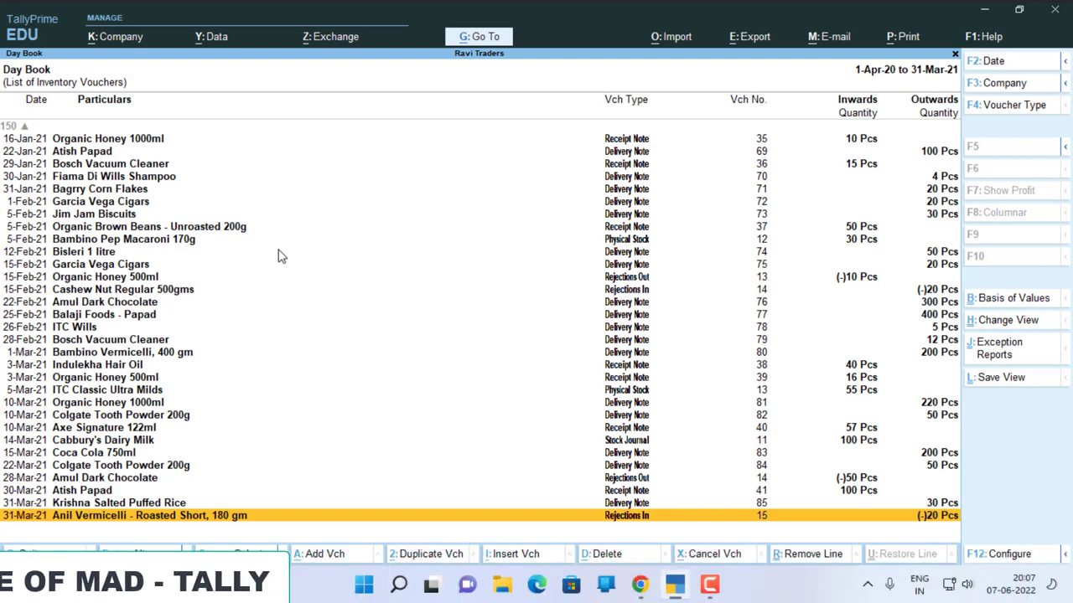
Reopen the Day Book with its default voucher entries and set the period to 1-Apr-20 to 31-Mar-21
{"action": "key", "text": "Escape"}
{"action": "key", "text": "Return"}
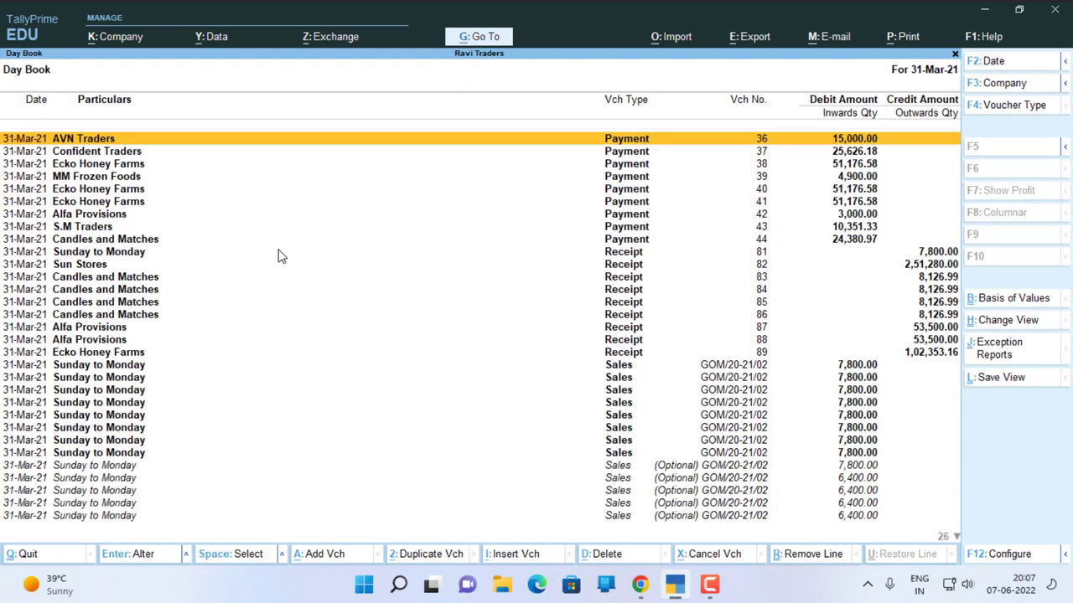
{"action": "key", "text": "F2"}
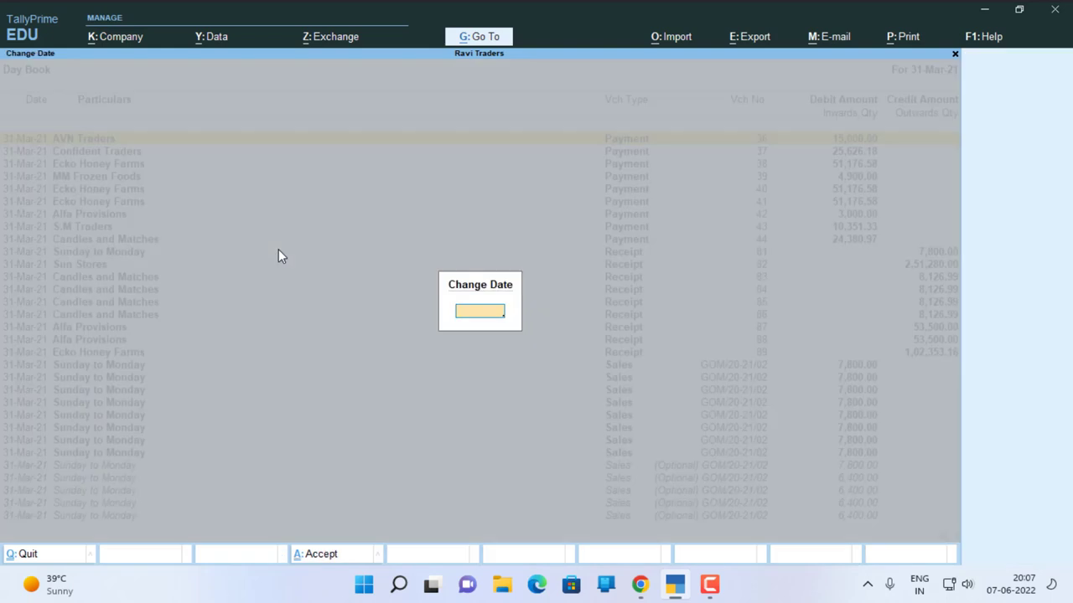
{"action": "key", "text": "Return"}
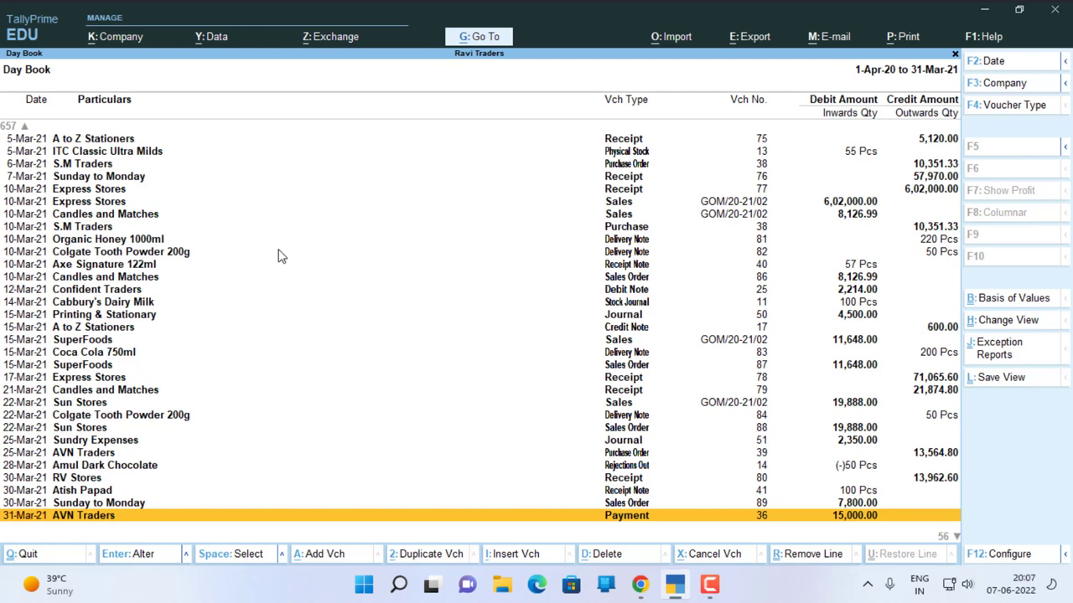
Change the Day Book view to Post-Dated Bank Transactions, review it and return to the Day Book
{"action": "key", "text": "ctrl+h"}
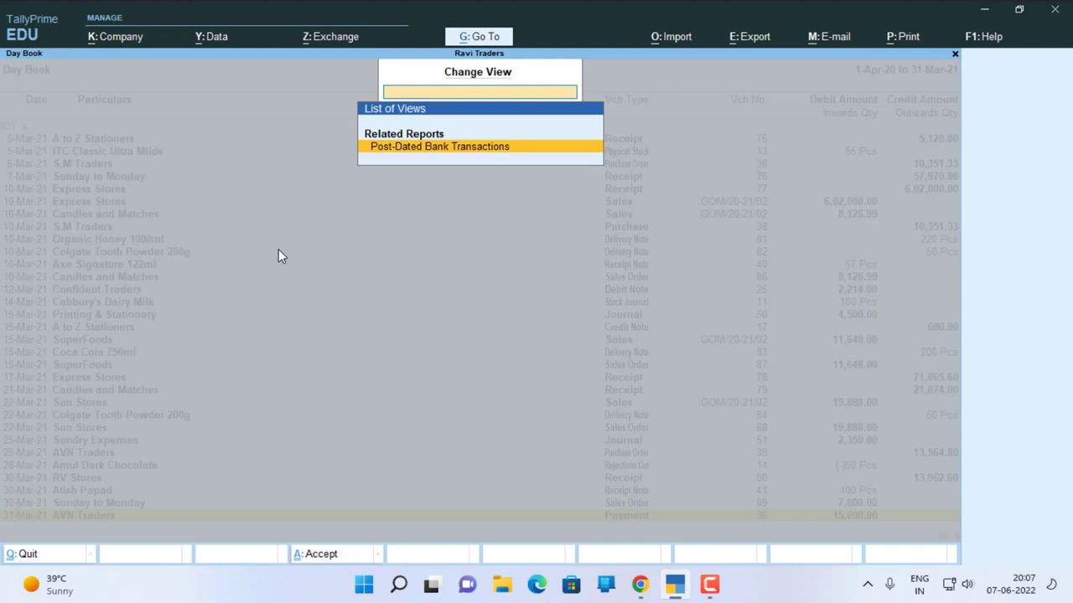
{"action": "key", "text": "Return"}
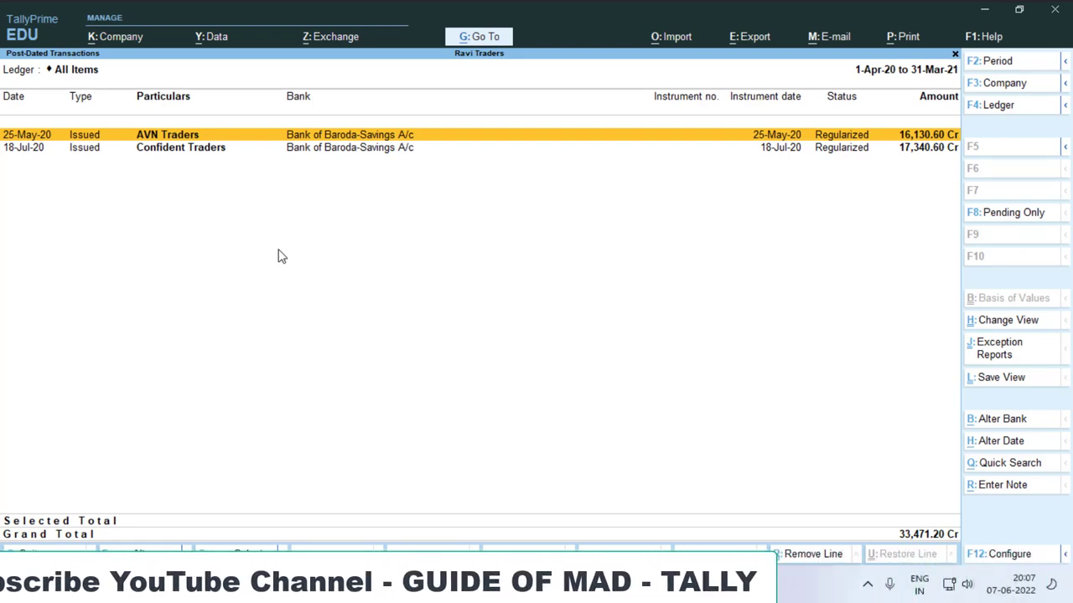
{"action": "key", "text": "Escape"}
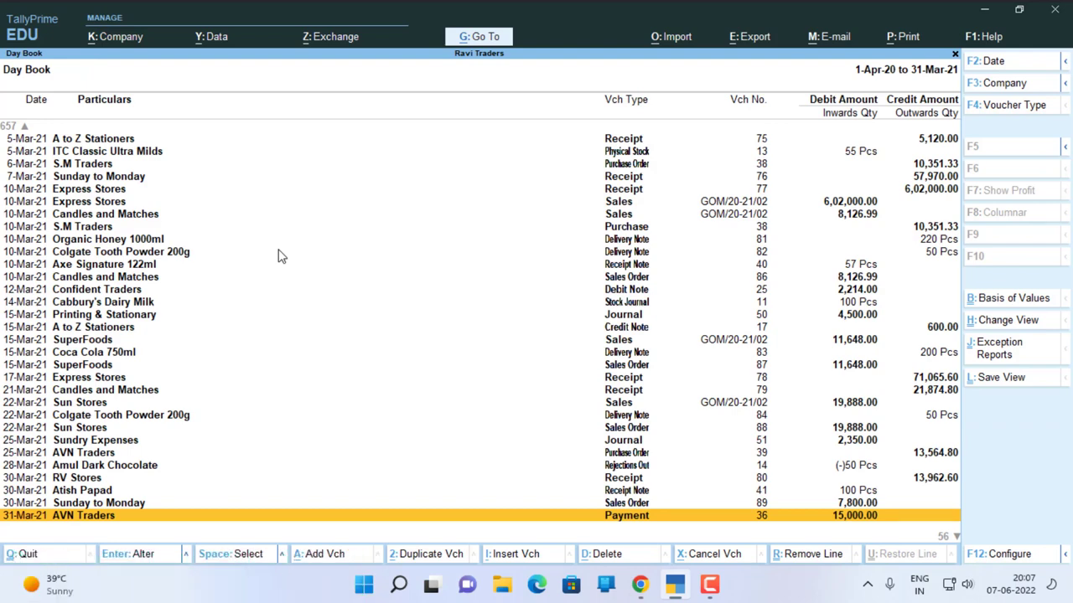
View the Optional Vouchers exception report and return to the Day Book
{"action": "key", "text": "ctrl+j"}
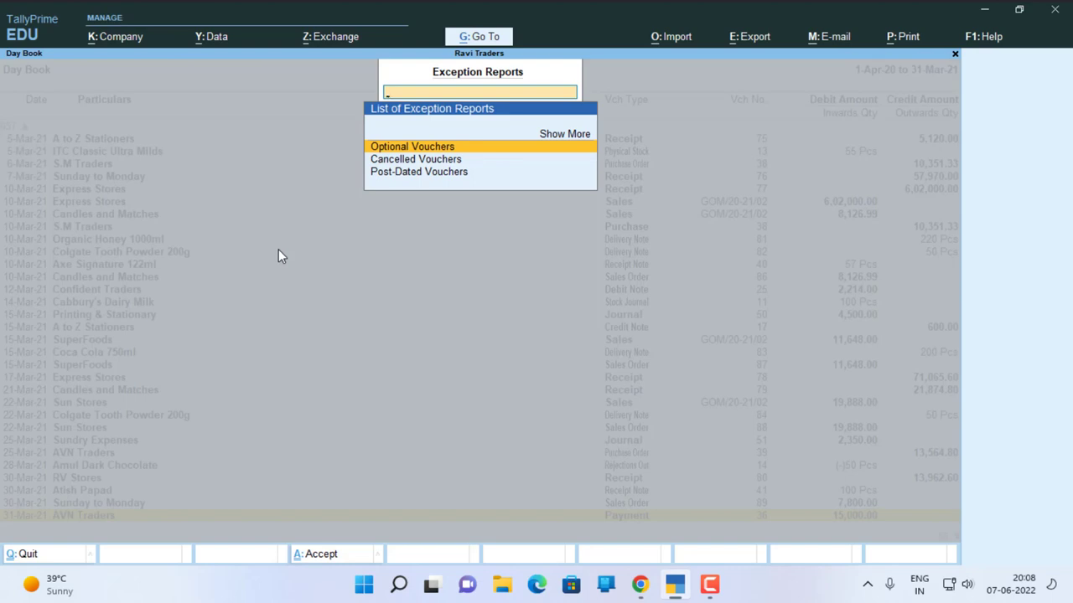
{"action": "key", "text": "Return"}
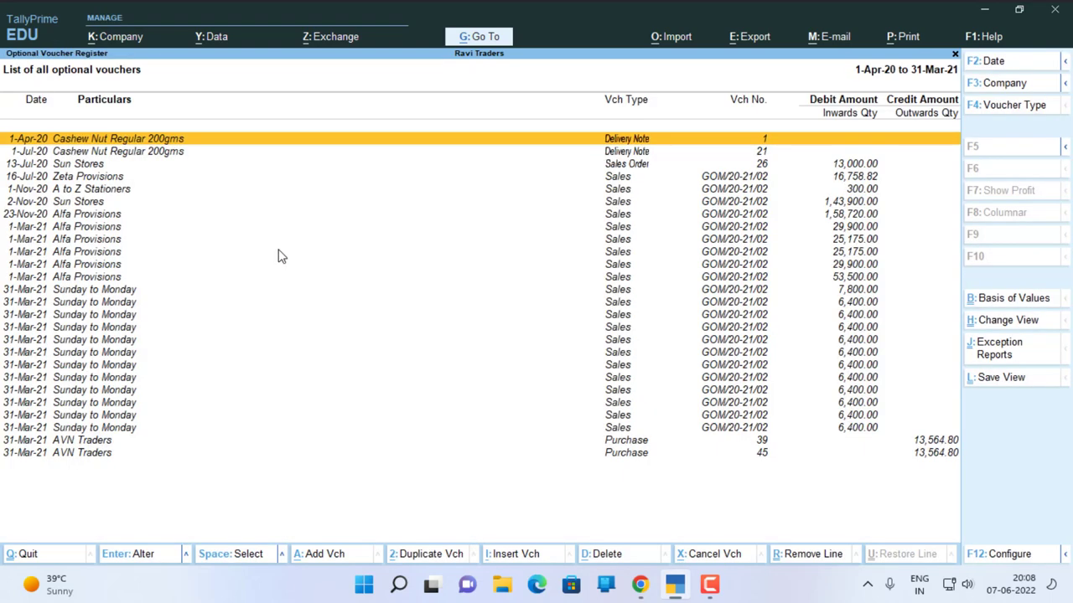
{"action": "key", "text": "Escape"}
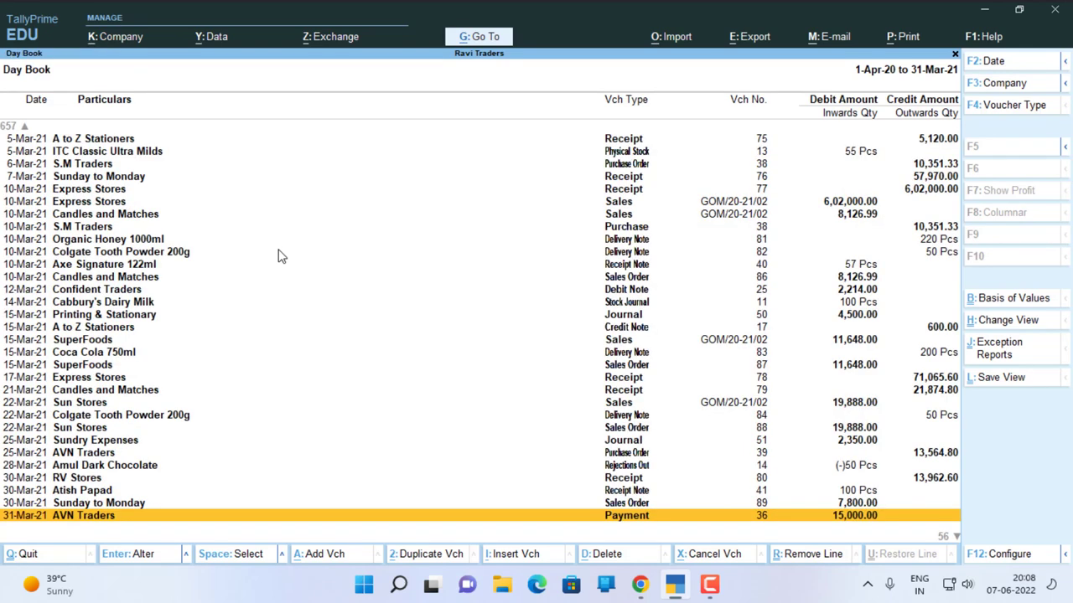
Bring up the Day Book's exception reports and expand the list to show more reports
{"action": "key", "text": "ctrl+j"}
{"action": "key", "text": "Down"}
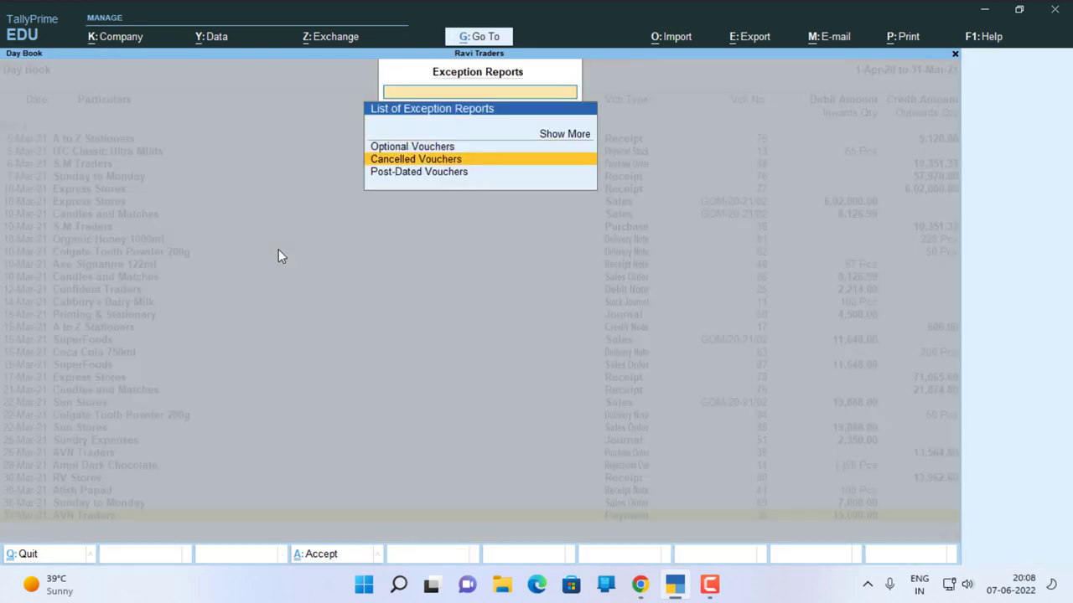
{"action": "key", "text": "Down"}
{"action": "key", "text": "Up"}
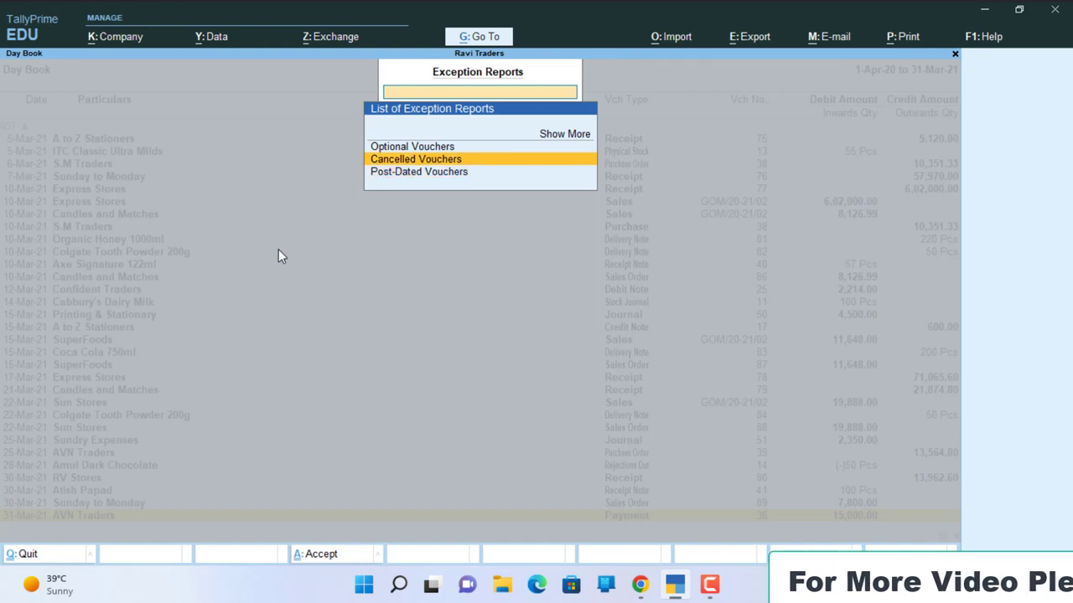
{"action": "key", "text": "Up"}
{"action": "key", "text": "Up"}
{"action": "key", "text": "Return"}
View the Memorandum Vouchers exception report and return to the Day Book
{"action": "key", "text": "Down"}
{"action": "key", "text": "Down"}
{"action": "key", "text": "Down"}
{"action": "key", "text": "Down"}
{"action": "key", "text": "Down"}
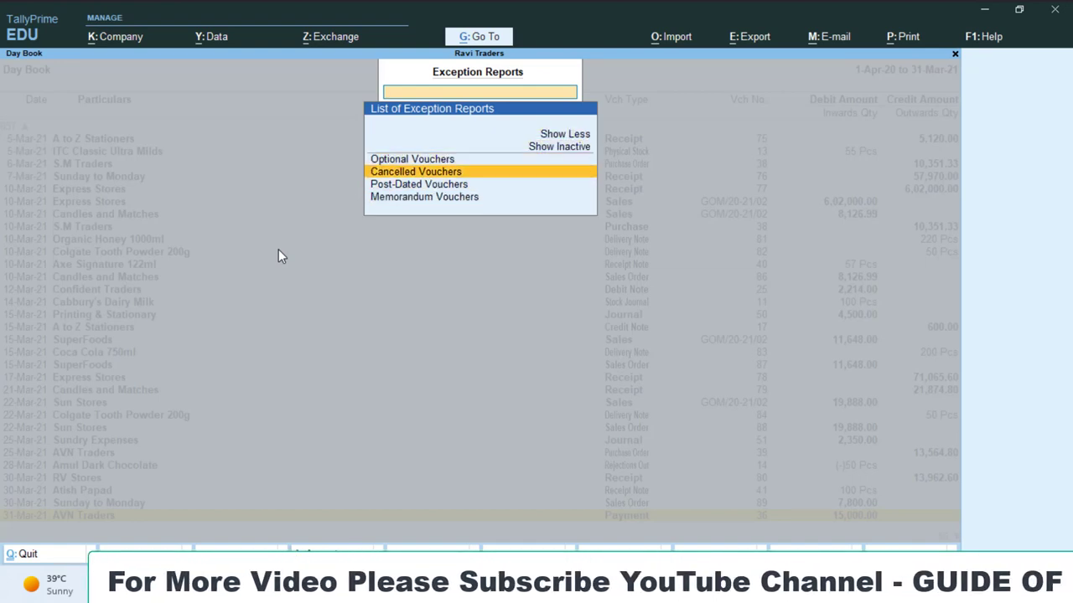
{"action": "key", "text": "Return"}
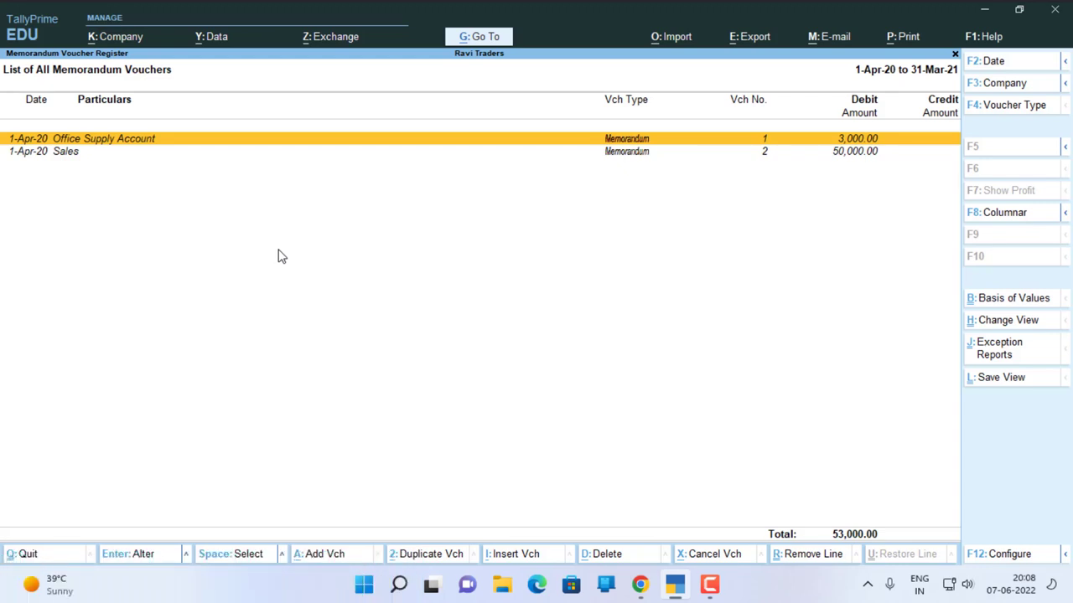
{"action": "key", "text": "Escape"}
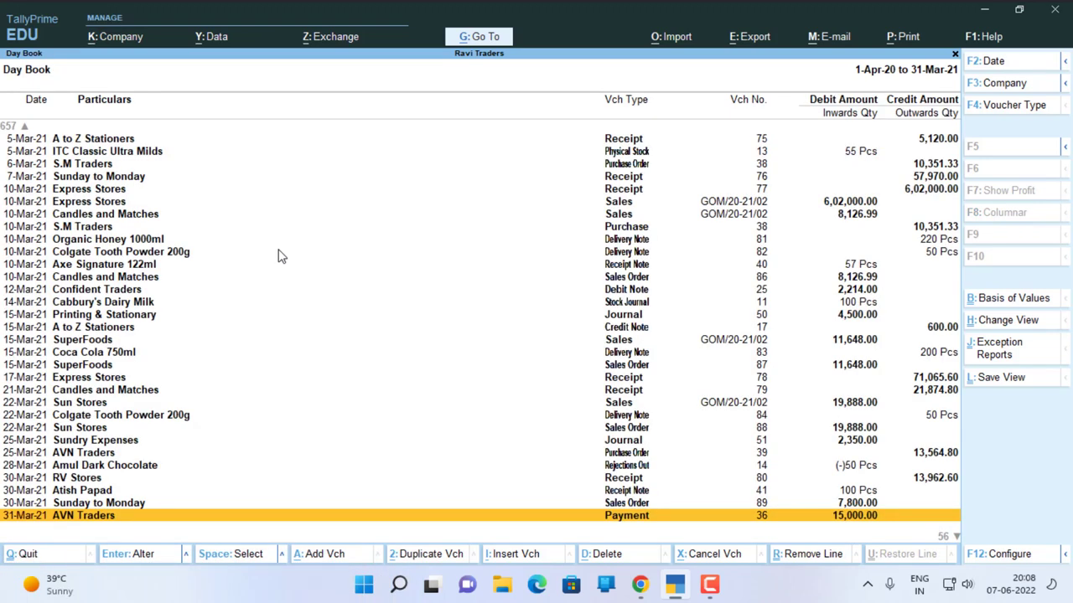
Bring up the Day Book's exception reports and expand the list to include more and inactive reports
{"action": "key", "text": "ctrl"}
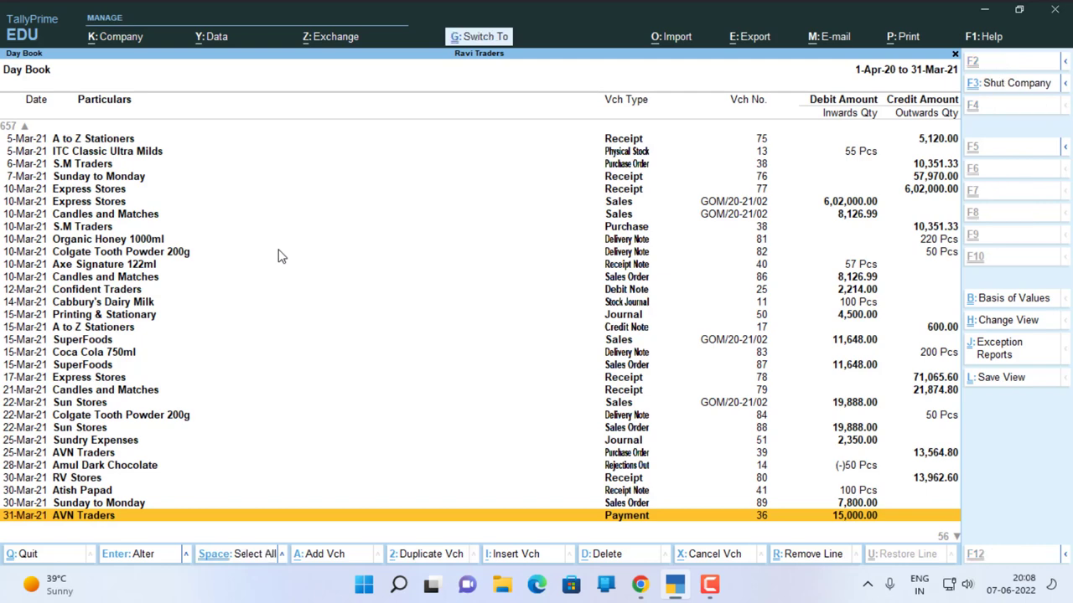
{"action": "key", "text": "ctrl+j"}
{"action": "key", "text": "Up"}
{"action": "key", "text": "Return"}
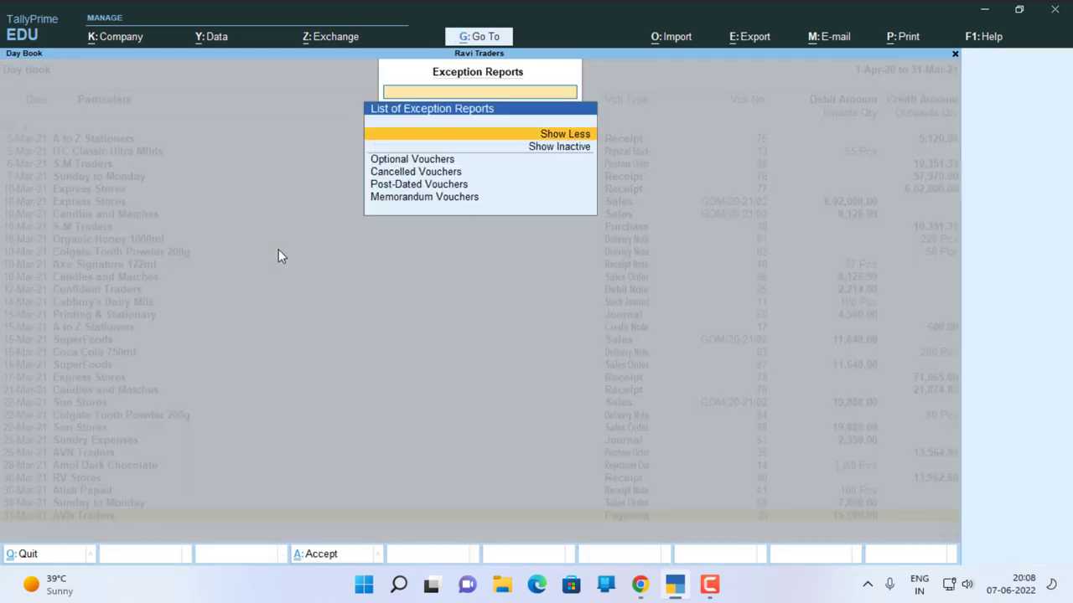
{"action": "key", "text": "Down"}
{"action": "key", "text": "Return"}
View the Reversing Journal Vouchers exception report and return to the Day Book
{"action": "key", "text": "Down"}
{"action": "key", "text": "Down"}
{"action": "key", "text": "Down"}
{"action": "key", "text": "Down"}
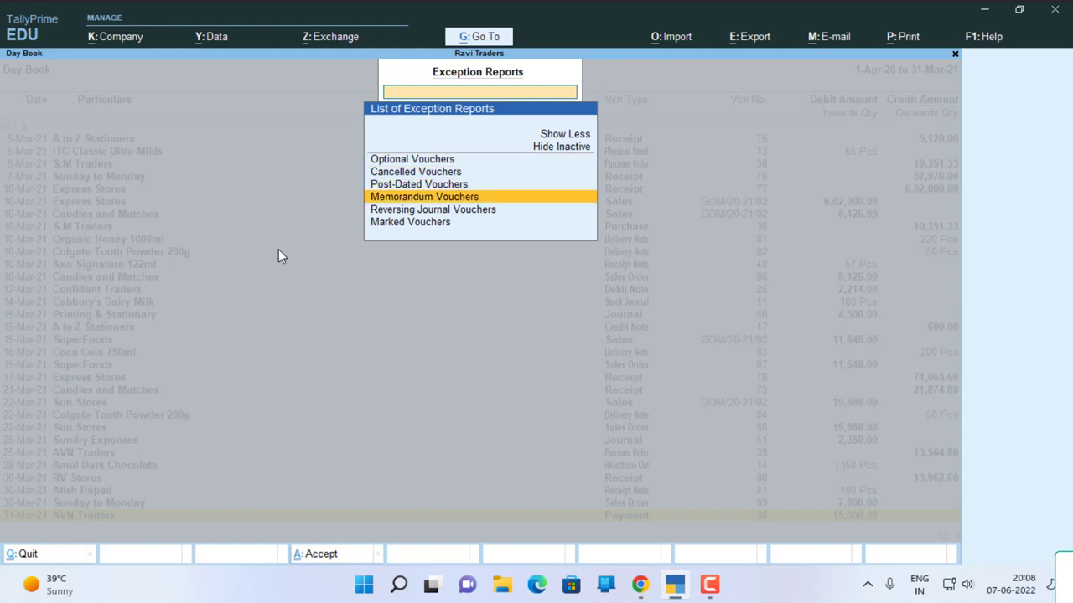
{"action": "key", "text": "Down"}
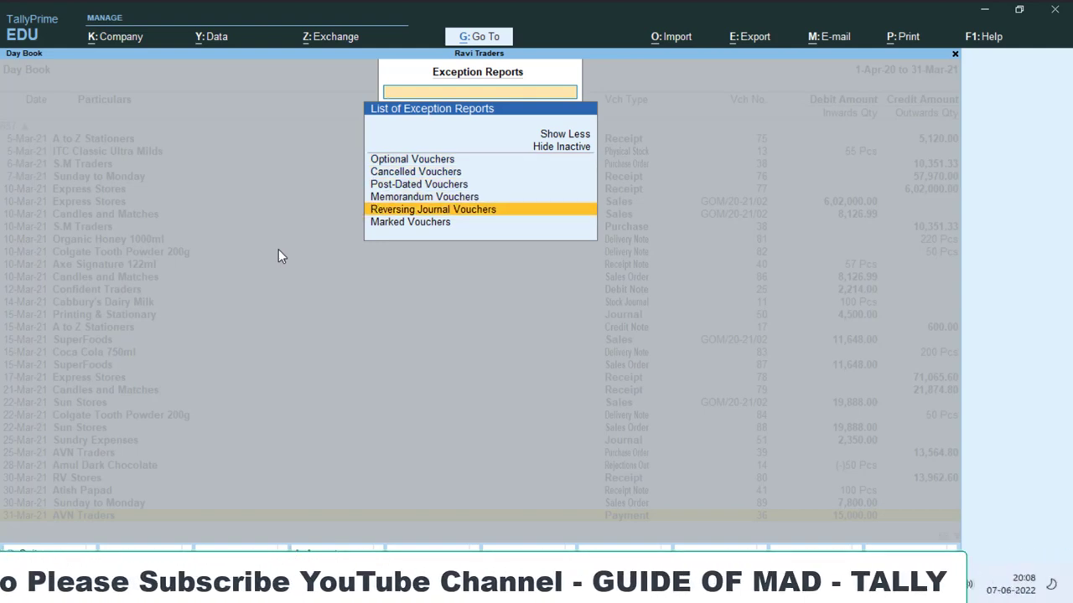
{"action": "key", "text": "Return"}
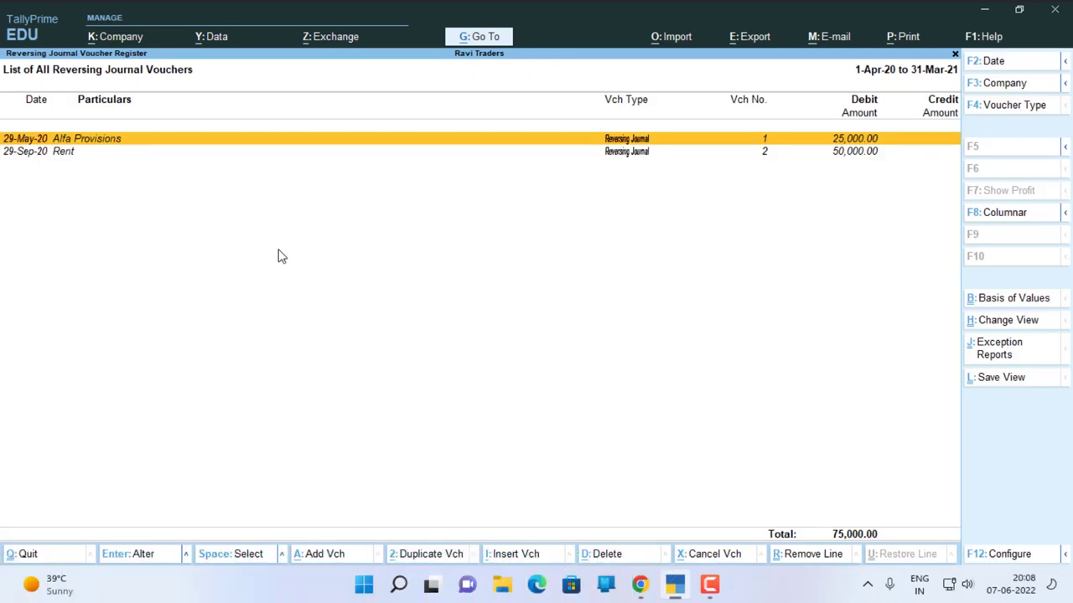
{"action": "key", "text": "Escape"}
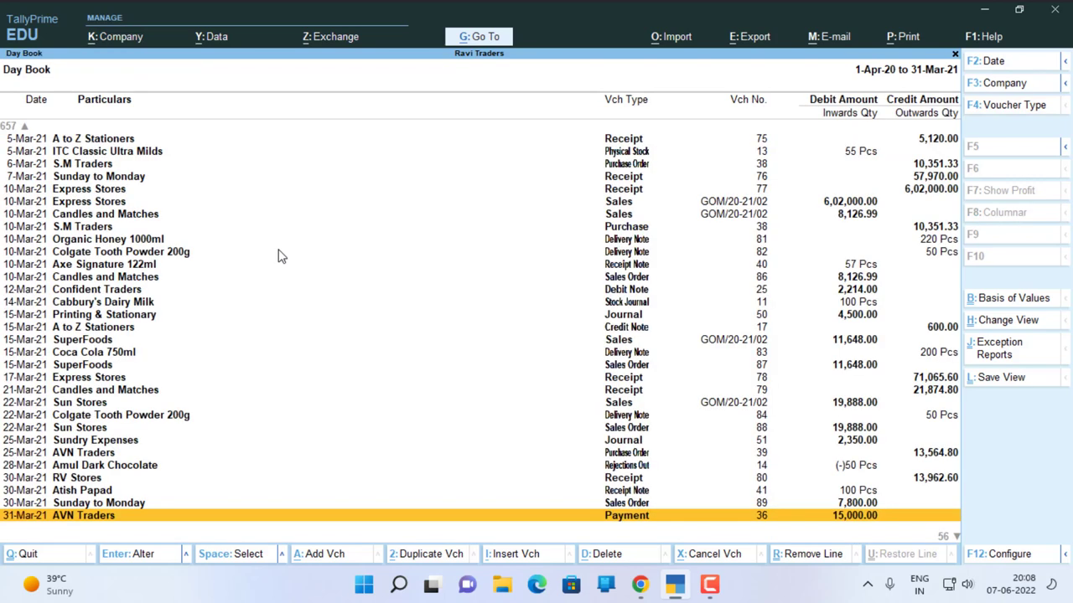
Try inserting a sales voucher at the 10-Mar-21 Candles and Matches sales entry, and quit it without saving
{"action": "key", "text": "alt+i"}
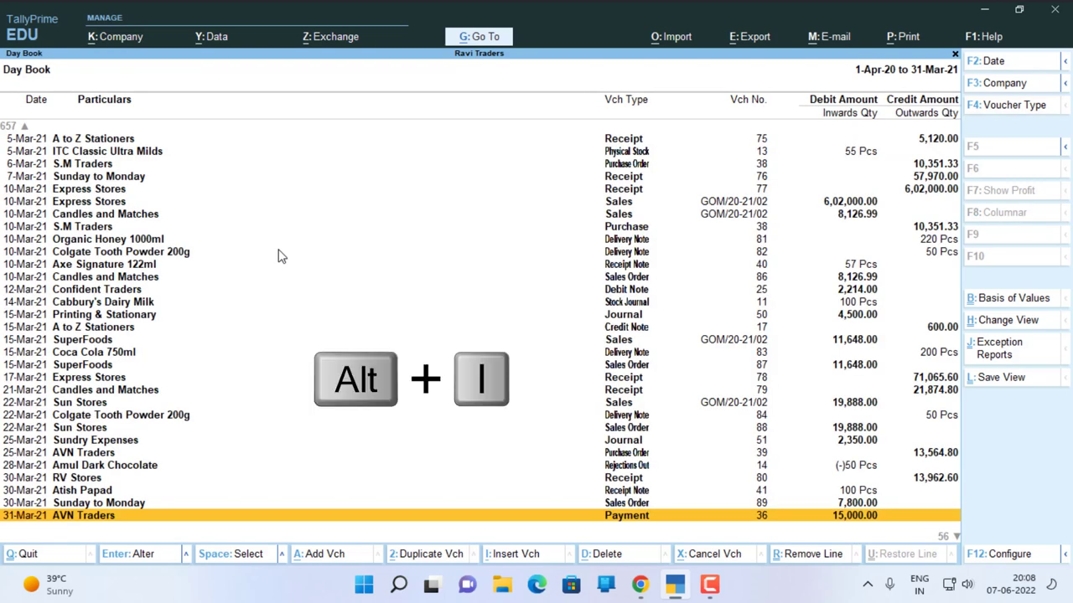
{"action": "key", "text": "Up"}
{"action": "key", "text": "Up"}
{"action": "key", "text": "Up"}
{"action": "key", "text": "Up"}
{"action": "key", "text": "Up"}
{"action": "key", "text": "Up"}
{"action": "key", "text": "Up"}
{"action": "key", "text": "Up"}
{"action": "key", "text": "Up"}
{"action": "key", "text": "Up"}
{"action": "key", "text": "Up"}
{"action": "key", "text": "Up"}
{"action": "key", "text": "Up"}
{"action": "key", "text": "Up"}
{"action": "key", "text": "Up"}
{"action": "key", "text": "Up"}
{"action": "key", "text": "Up"}
{"action": "key", "text": "Up"}
{"action": "key", "text": "Up"}
{"action": "key", "text": "Up"}
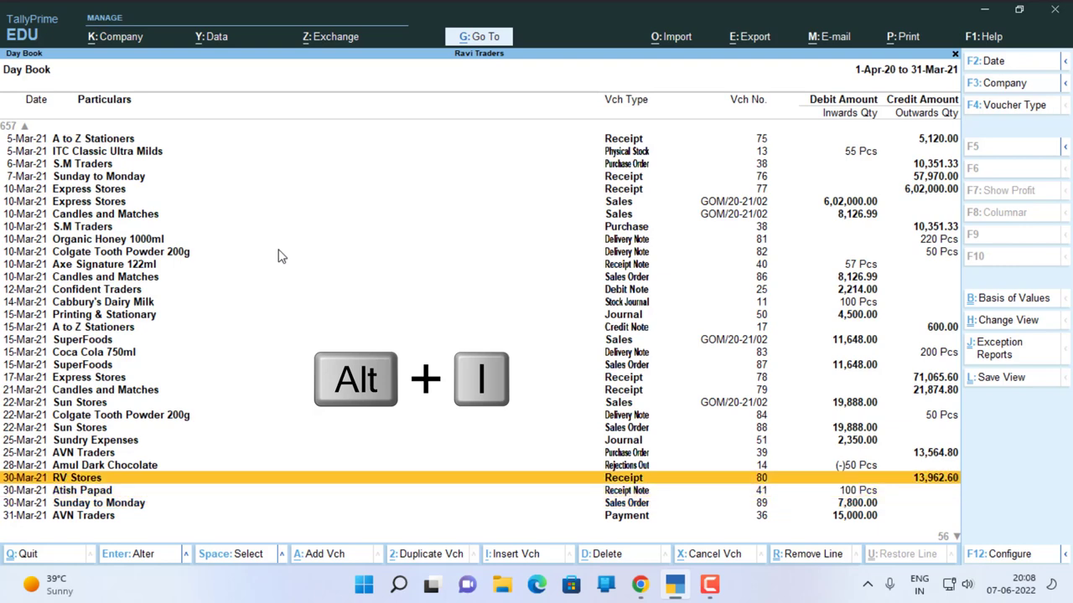
{"action": "key", "text": "Up"}
{"action": "key", "text": "Up"}
{"action": "key", "text": "Up"}
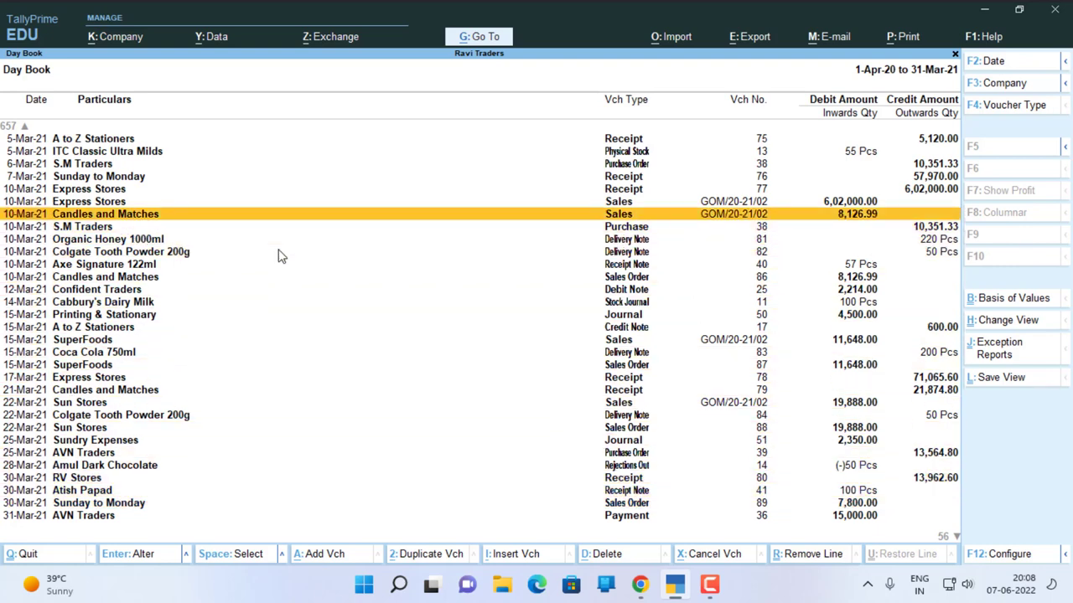
{"action": "key", "text": "super"}
{"action": "key", "text": "alt+i"}
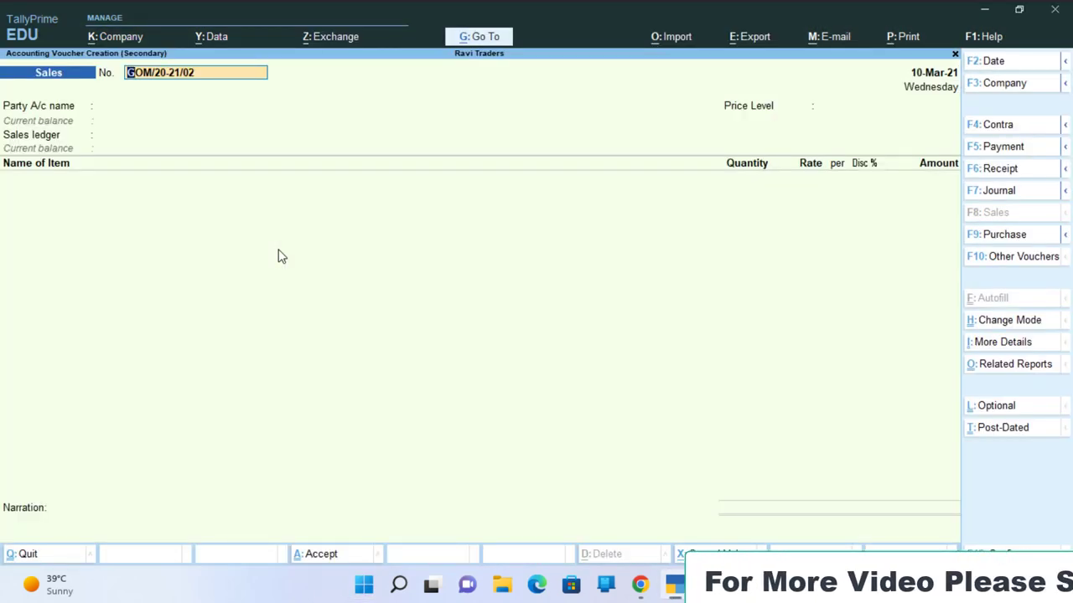
{"action": "key", "text": "Escape"}
{"action": "key", "text": "Escape"}
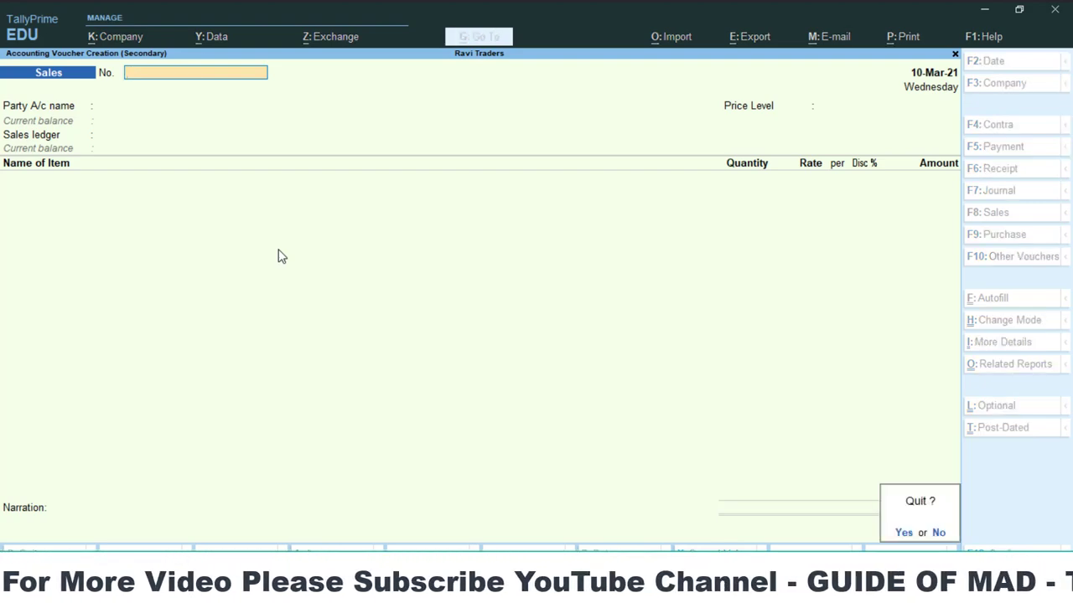
{"action": "key", "text": "y"}
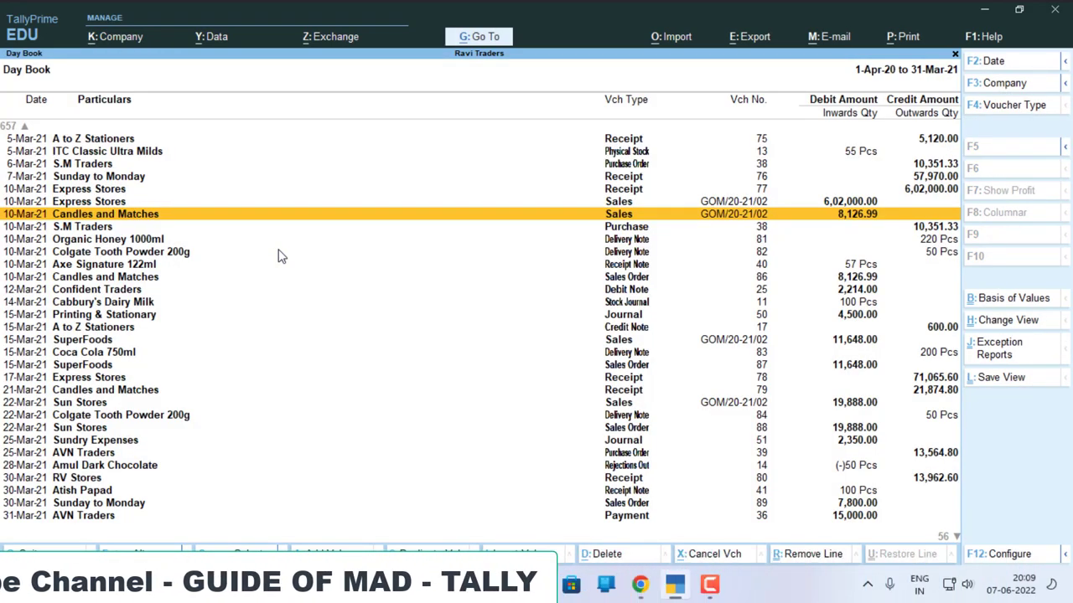
Change the Day Book's voucher type to Sales to list only sales vouchers
{"action": "key", "text": "F4"}
{"action": "type", "text": "d"}
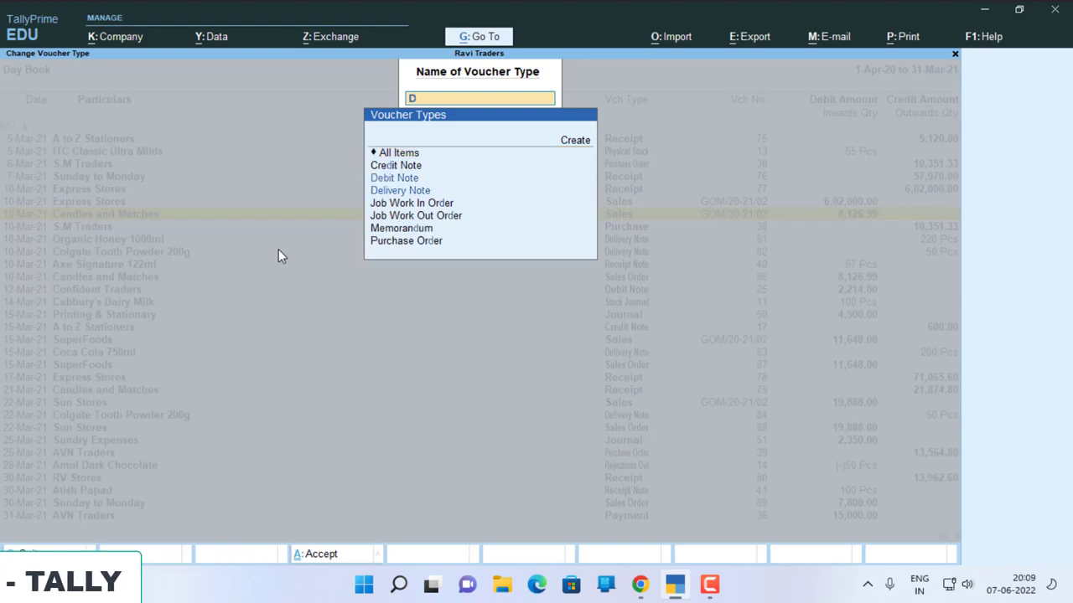
{"action": "key", "text": "BackSpace"}
{"action": "type", "text": "s"}
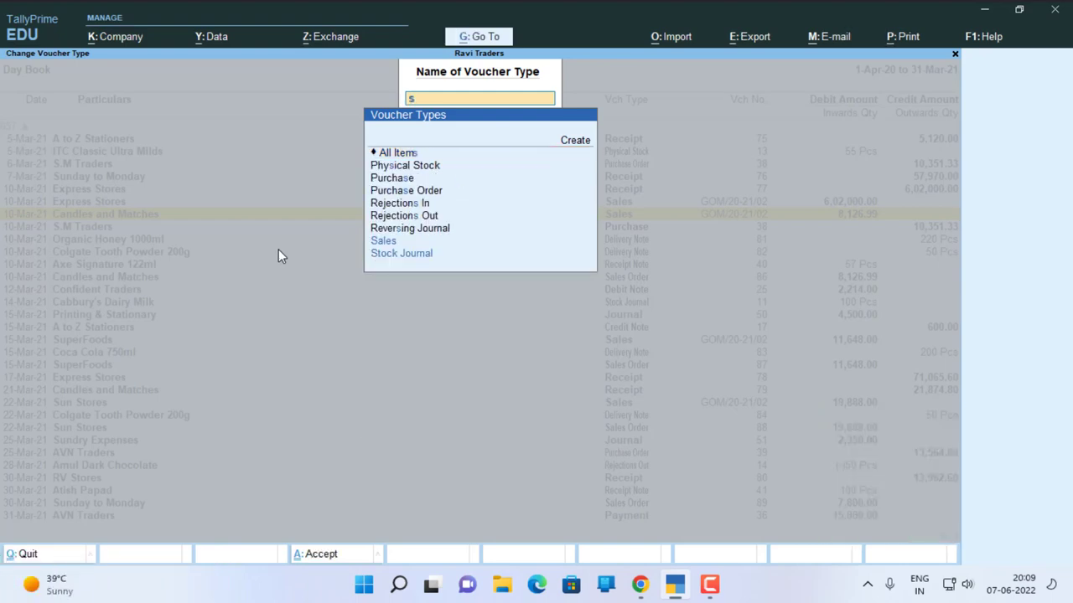
{"action": "key", "text": "Return"}
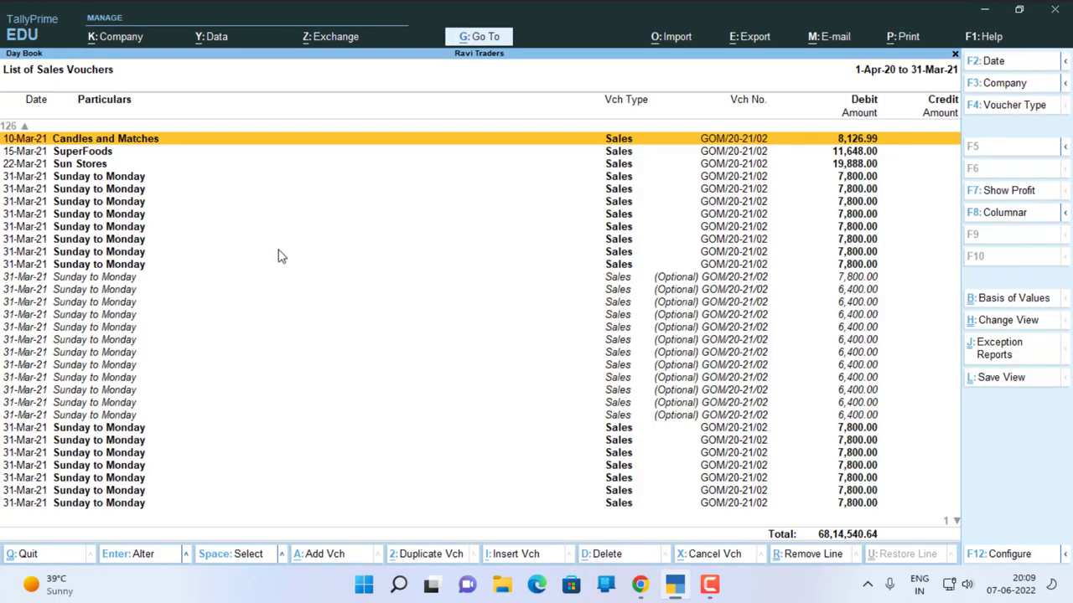
Examine the dates and order of the March 2021 sales vouchers, ending on the 10-Mar-21 Express Stores entry
{"action": "key", "text": "Down"}
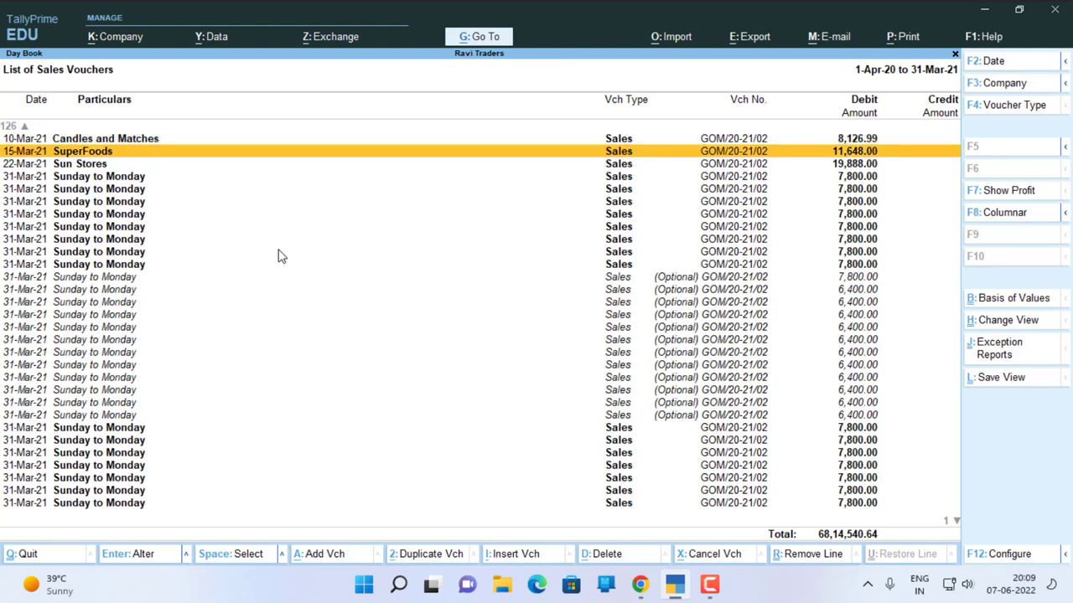
{"action": "key", "text": "Down"}
{"action": "key", "text": "Up"}
{"action": "key", "text": "Down"}
{"action": "key", "text": "Up"}
{"action": "key", "text": "Down"}
{"action": "key", "text": "Down"}
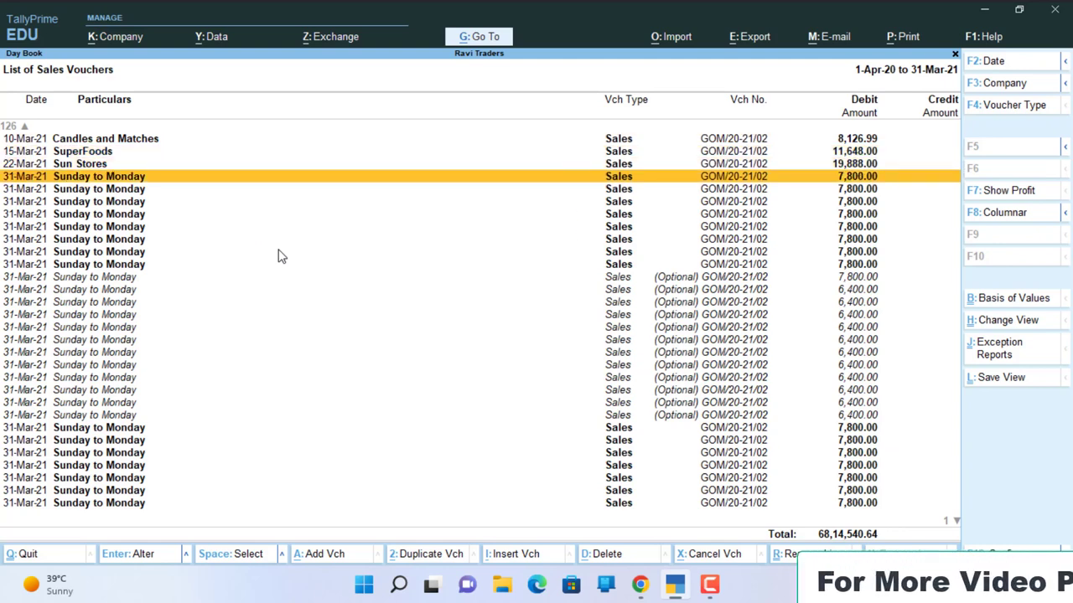
{"action": "key", "text": "Down"}
{"action": "key", "text": "Down"}
{"action": "key", "text": "Down"}
{"action": "key", "text": "Down"}
{"action": "key", "text": "Down"}
{"action": "key", "text": "Up"}
{"action": "key", "text": "Up"}
{"action": "key", "text": "Up"}
{"action": "key", "text": "Up"}
{"action": "key", "text": "Up"}
{"action": "key", "text": "Up"}
{"action": "key", "text": "Up"}
{"action": "key", "text": "Up"}
{"action": "key", "text": "Up"}
{"action": "key", "text": "Up"}
{"action": "key", "text": "Up"}
{"action": "key", "text": "Up"}
{"action": "key", "text": "Up"}
{"action": "key", "text": "Up"}
{"action": "key", "text": "Up"}
{"action": "key", "text": "Up"}
{"action": "key", "text": "Up"}
{"action": "key", "text": "Up"}
{"action": "key", "text": "Up"}
{"action": "key", "text": "Up"}
{"action": "key", "text": "Up"}
{"action": "key", "text": "Up"}
{"action": "key", "text": "Up"}
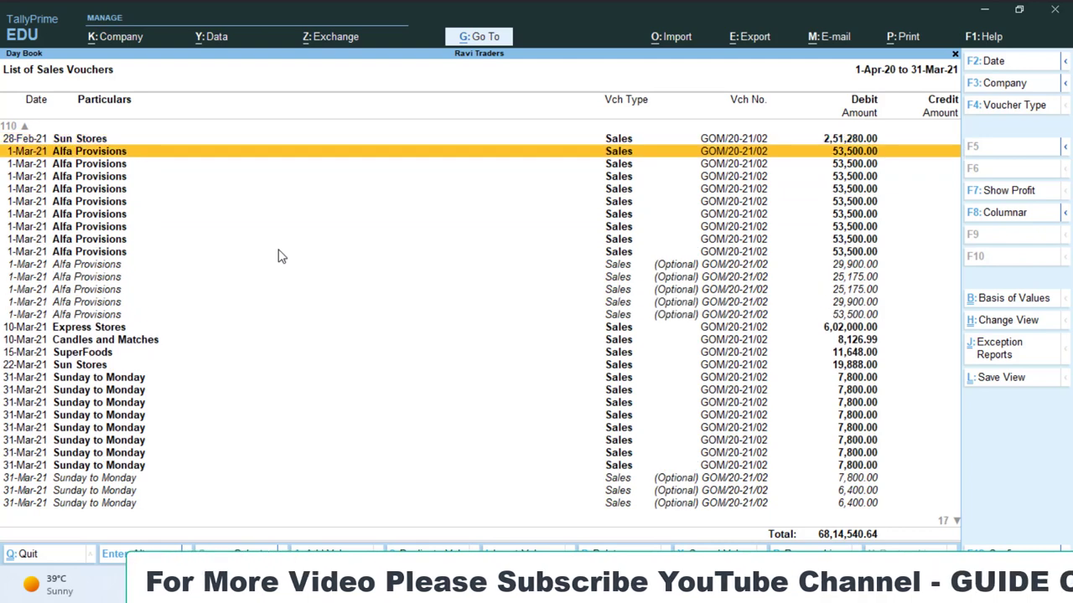
{"action": "key", "text": "Down"}
{"action": "key", "text": "Down"}
{"action": "key", "text": "Down"}
{"action": "key", "text": "Down"}
{"action": "key", "text": "Down"}
{"action": "key", "text": "Down"}
{"action": "key", "text": "Down"}
{"action": "key", "text": "Down"}
{"action": "key", "text": "Down"}
{"action": "key", "text": "Down"}
{"action": "key", "text": "Down"}
{"action": "key", "text": "Down"}
{"action": "key", "text": "Down"}
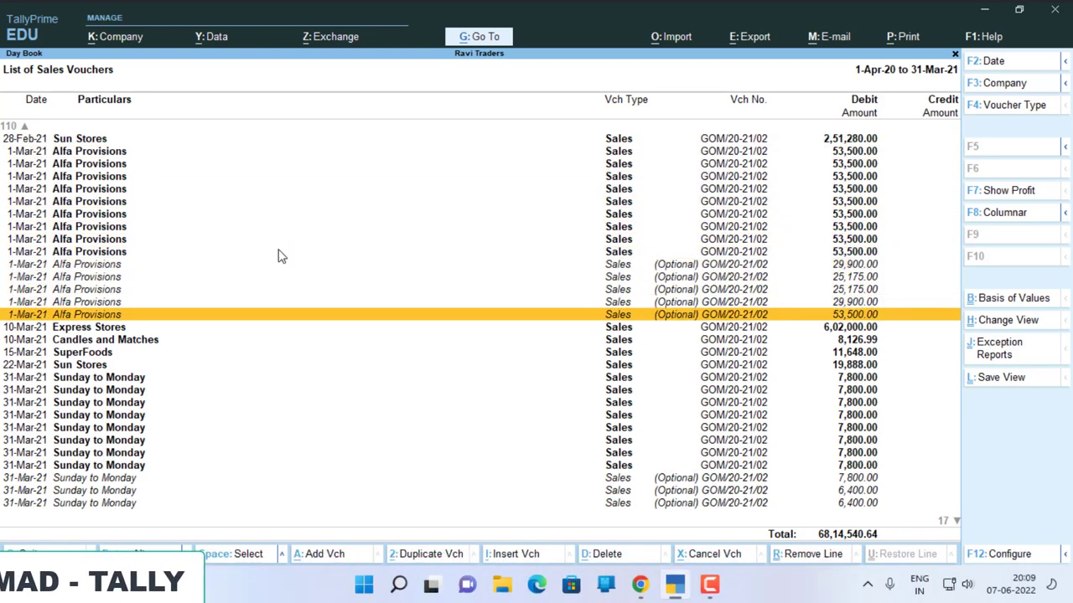
{"action": "key", "text": "Down"}
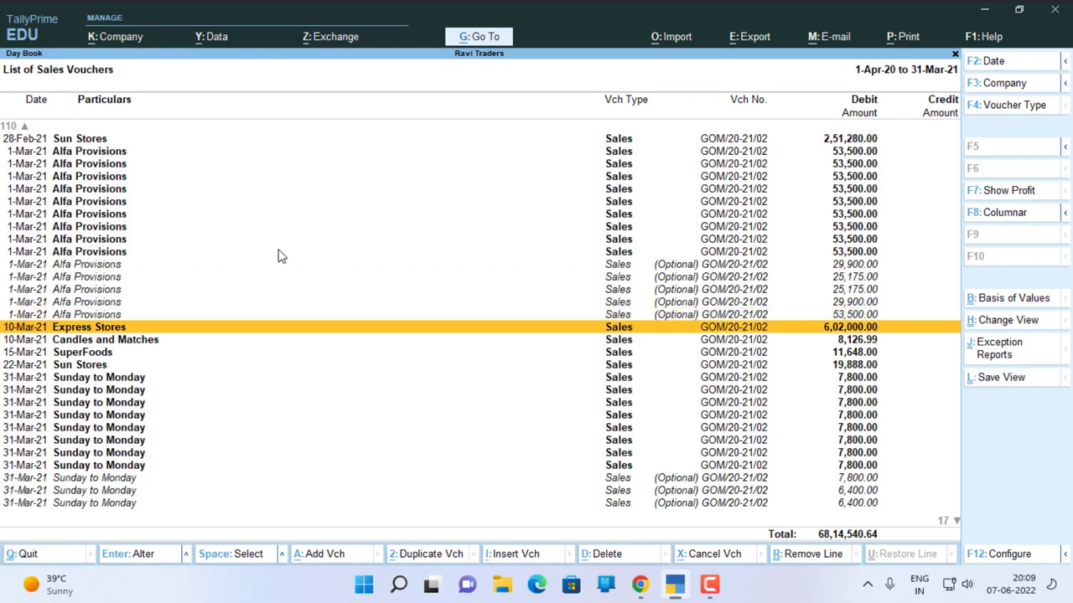
{"action": "key", "text": "Up"}
{"action": "key", "text": "Down"}
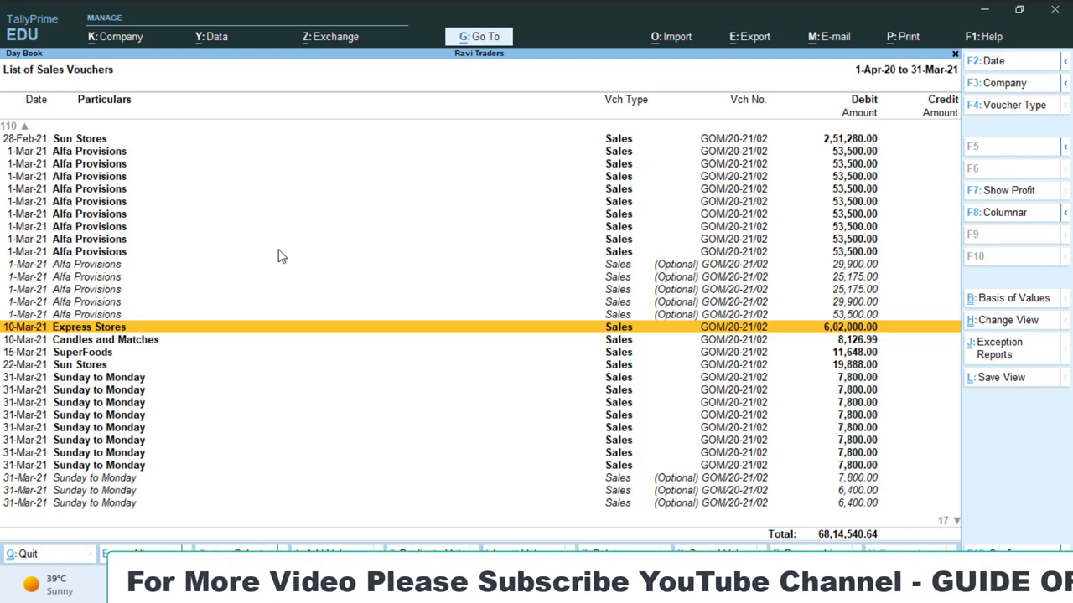
Try adding a sales voucher from the Express Stores entry with the voucher date 2-Mar-21, and quit it without saving
{"action": "key", "text": "alt"}
{"action": "key", "text": "alt+a"}
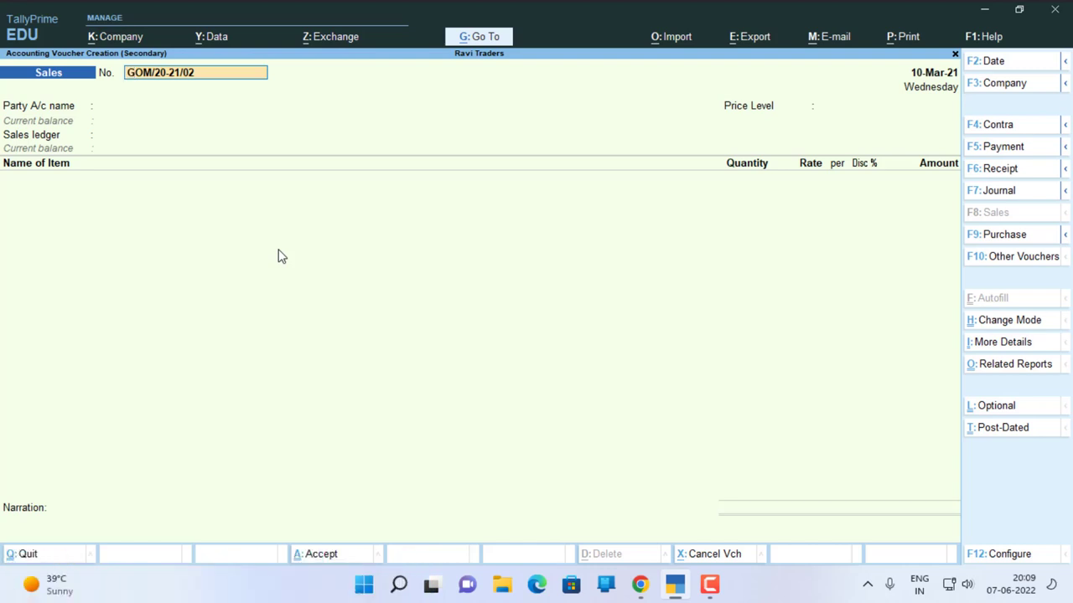
{"action": "key", "text": "F2"}
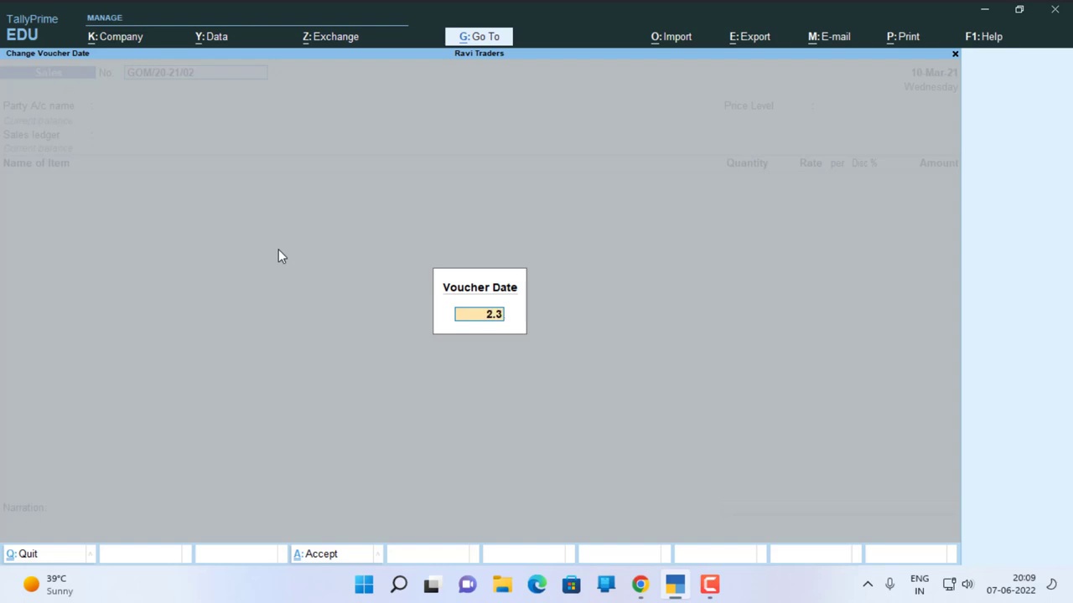
{"action": "key", "text": "Return"}
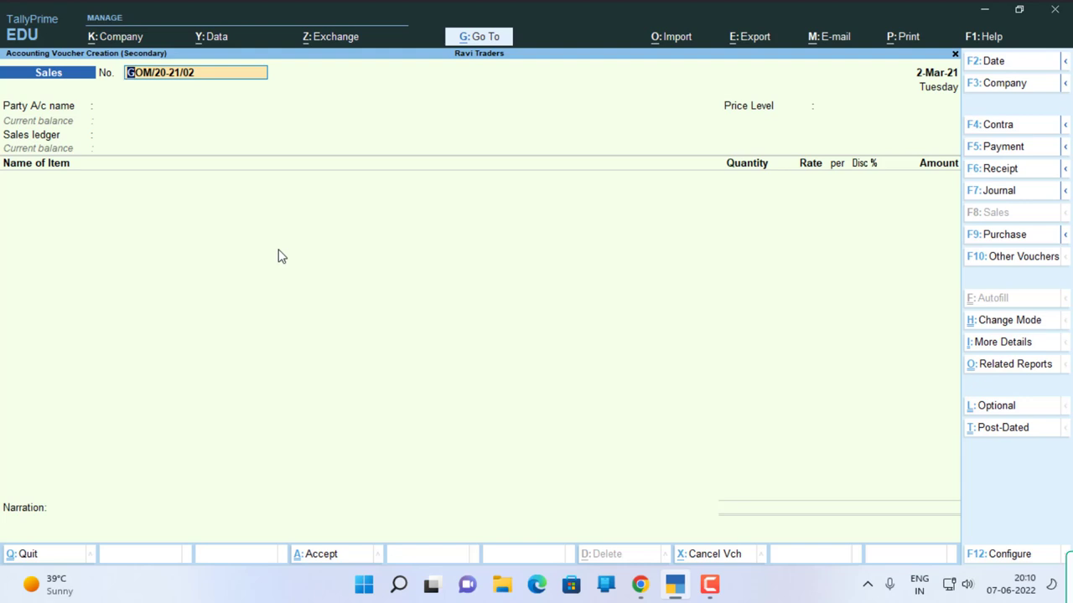
{"action": "key", "text": "BackSpace"}
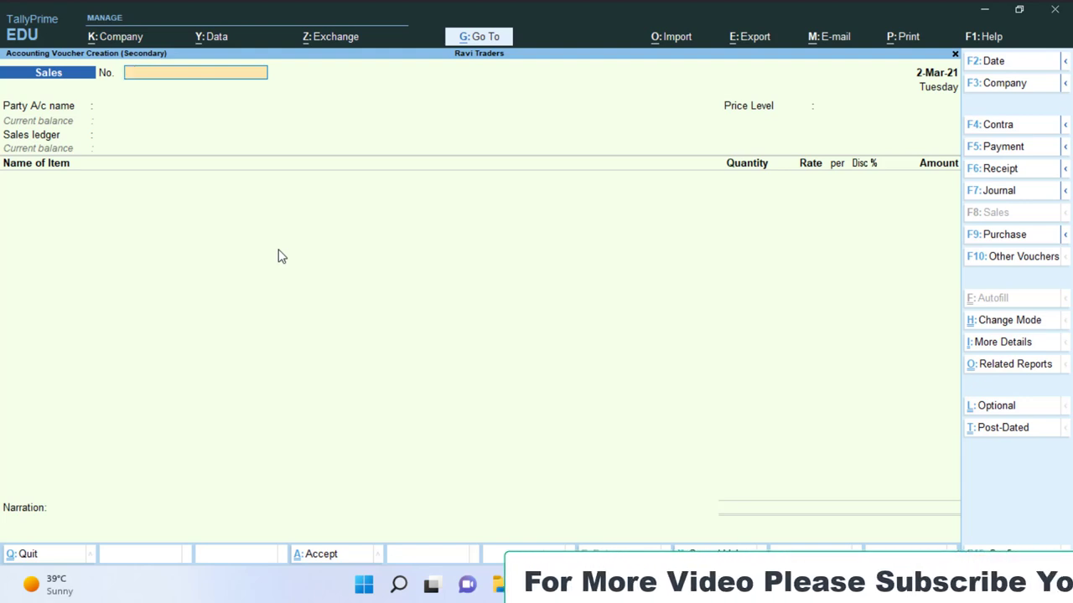
{"action": "key", "text": "Escape"}
{"action": "key", "text": "y"}
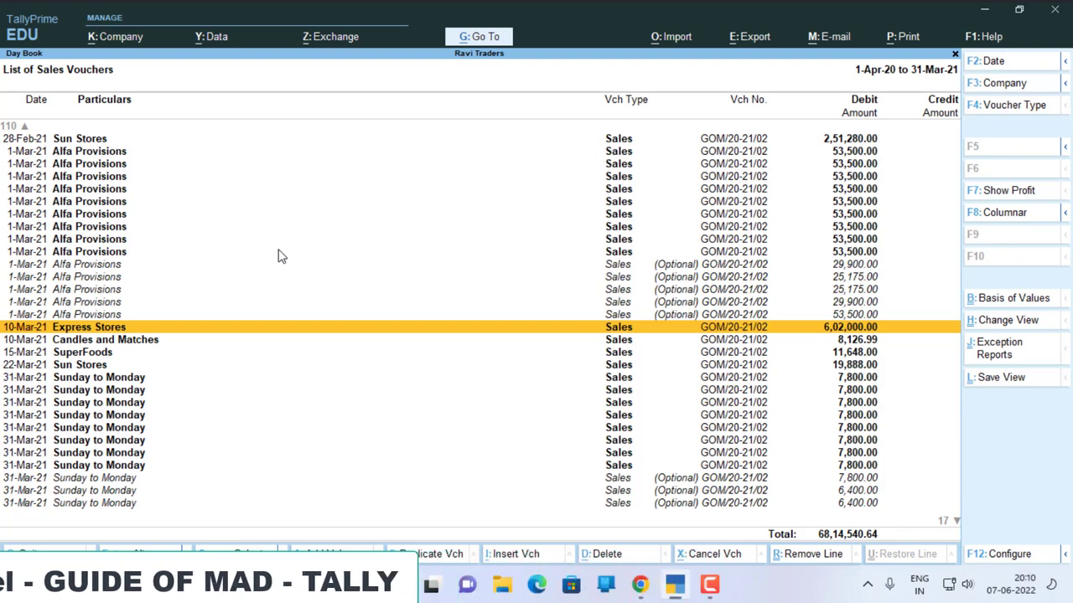
Reopen the Day Book and set its period to 1-Apr-20 to 31-Mar-21
{"action": "key", "text": "Escape"}
{"action": "key", "text": "Return"}
{"action": "key", "text": "F2"}
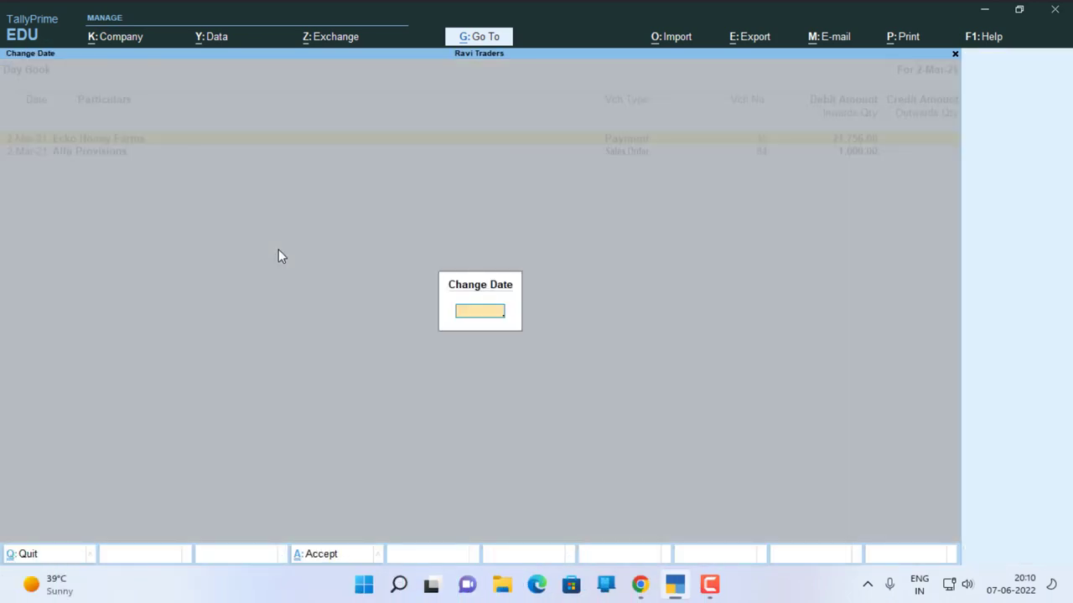
{"action": "key", "text": "Return"}
Look back through the Day Book entries from 2-Mar-21 to the 25-Feb-21 RV Stores sales voucher
{"action": "key", "text": "Up"}
{"action": "key", "text": "Up"}
{"action": "key", "text": "Up"}
{"action": "key", "text": "Up"}
{"action": "key", "text": "Up"}
{"action": "key", "text": "Up"}
{"action": "key", "text": "Up"}
{"action": "key", "text": "Up"}
{"action": "key", "text": "Up"}
{"action": "key", "text": "Up"}
{"action": "key", "text": "Up"}
{"action": "key", "text": "Up"}
{"action": "key", "text": "Up"}
{"action": "key", "text": "Up"}
{"action": "key", "text": "Up"}
{"action": "key", "text": "Up"}
{"action": "key", "text": "Up"}
{"action": "key", "text": "Up"}
{"action": "key", "text": "Up"}
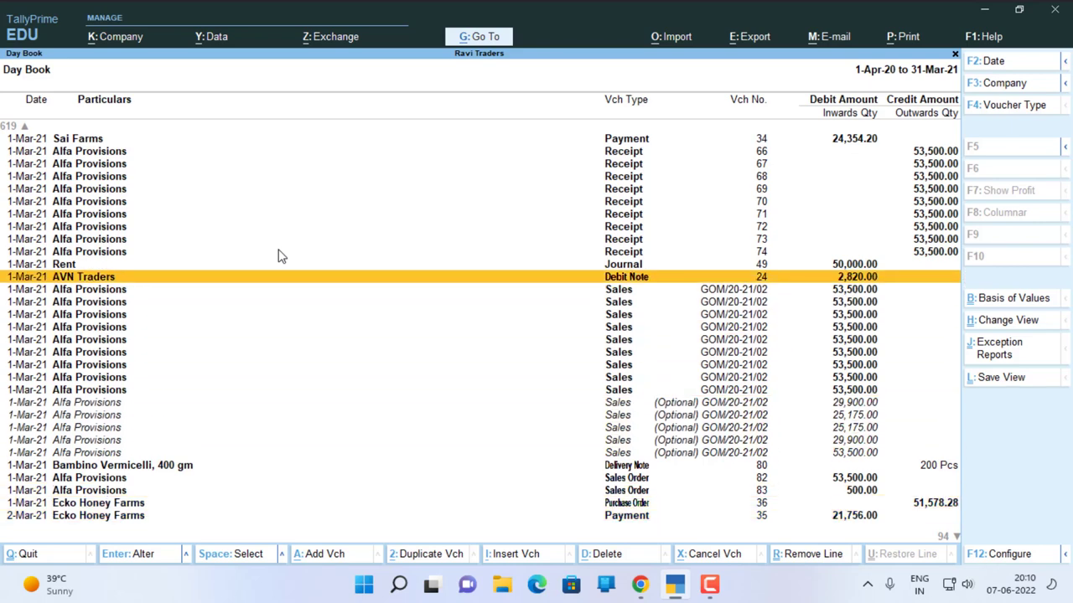
{"action": "key", "text": "Up"}
{"action": "key", "text": "Up"}
{"action": "key", "text": "Up"}
{"action": "key", "text": "Up"}
{"action": "key", "text": "Up"}
{"action": "key", "text": "Up"}
{"action": "key", "text": "Up"}
{"action": "key", "text": "Up"}
{"action": "key", "text": "Up"}
{"action": "key", "text": "Up"}
{"action": "key", "text": "Up"}
{"action": "key", "text": "Up"}
{"action": "key", "text": "Up"}
{"action": "key", "text": "Up"}
{"action": "key", "text": "Up"}
{"action": "key", "text": "Up"}
{"action": "key", "text": "Up"}
{"action": "key", "text": "Up"}
{"action": "key", "text": "Up"}
{"action": "key", "text": "Up"}
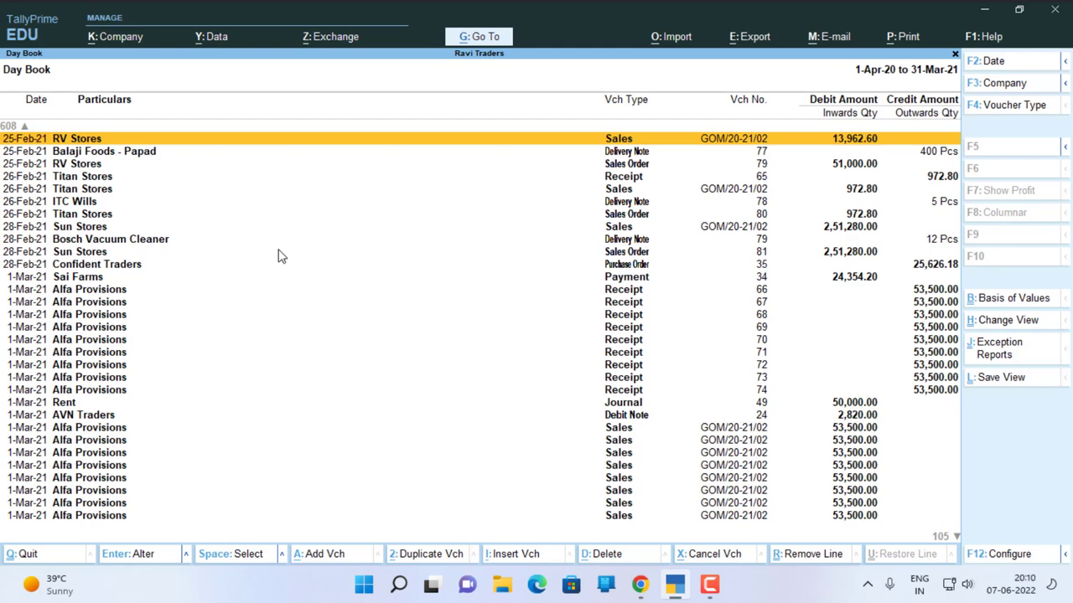
Change the Day Book's voucher type to Payment and look at the first payment vouchers
{"action": "key", "text": "F4"}
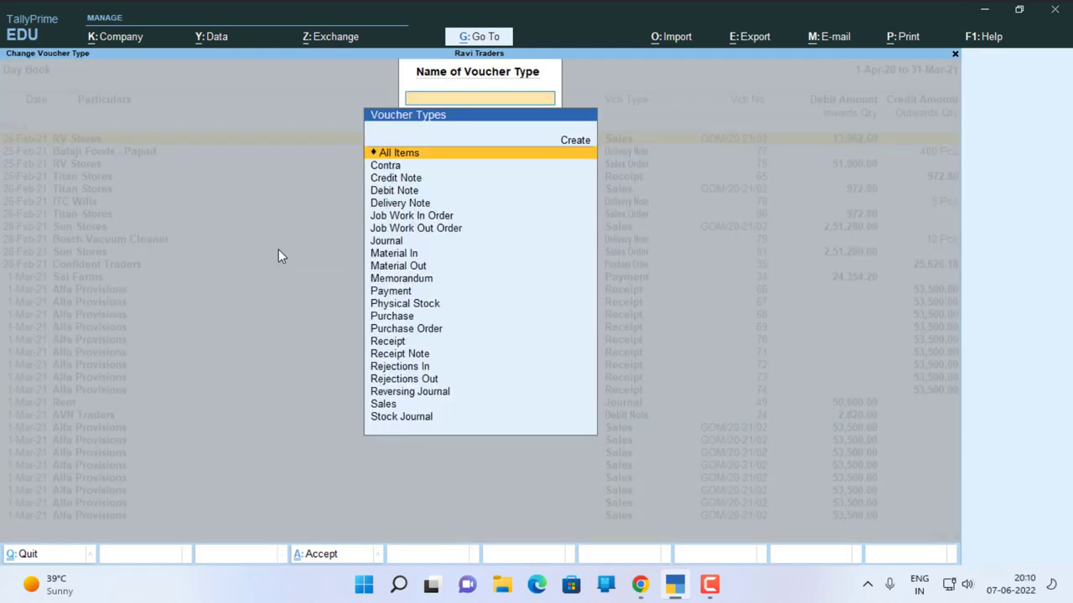
{"action": "type", "text": "p"}
{"action": "key", "text": "Down"}
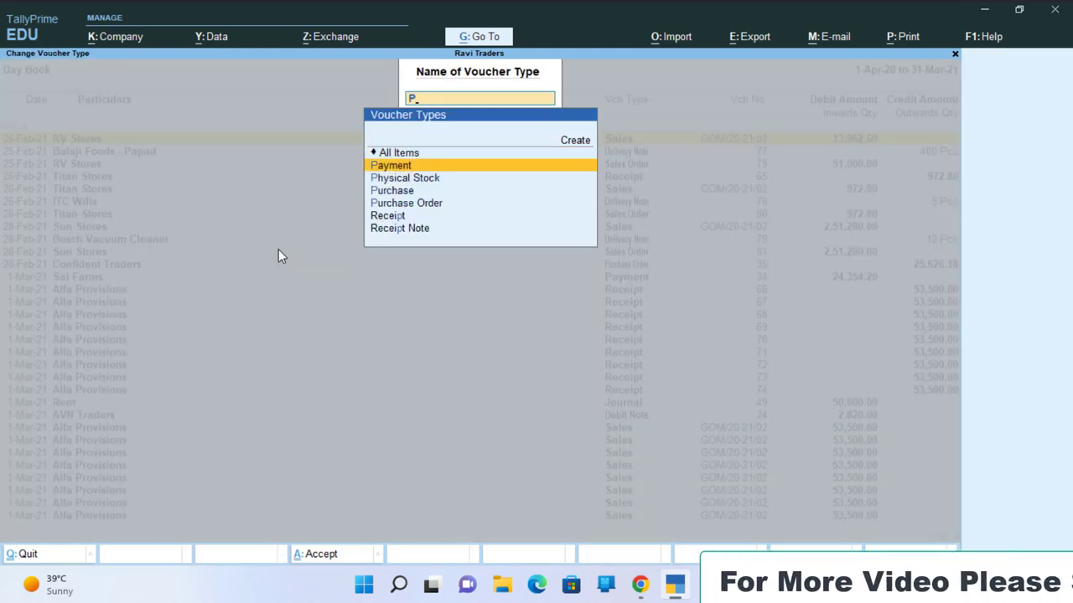
{"action": "key", "text": "Return"}
{"action": "key", "text": "Down"}
{"action": "key", "text": "Down"}
{"action": "key", "text": "Down"}
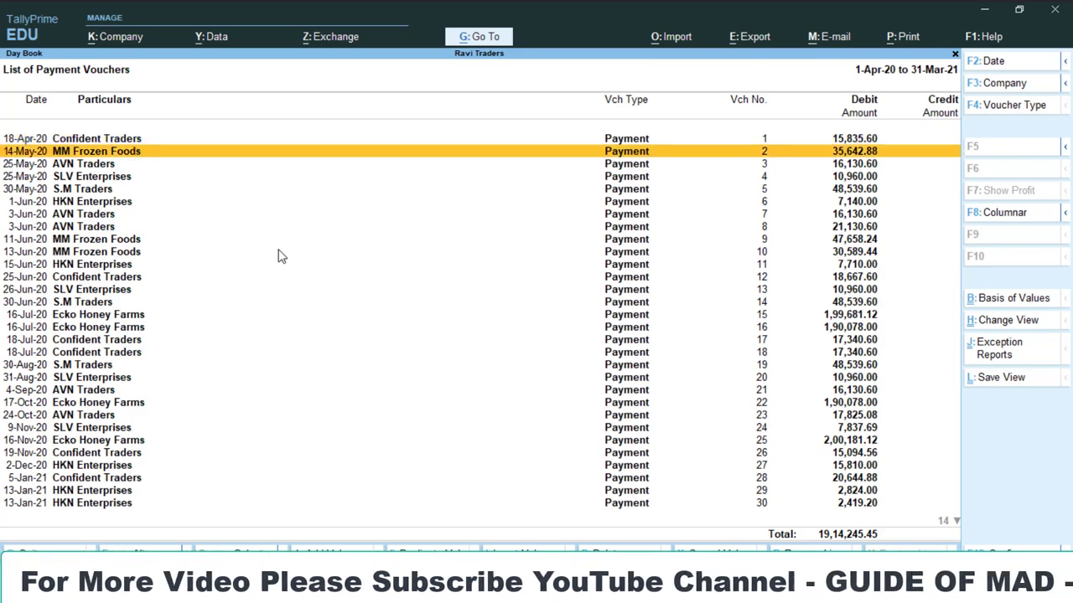
Look through the payment vouchers from 14-May-20 down to the last entries of 31-Mar-21
{"action": "key", "text": "Down"}
{"action": "key", "text": "Down"}
{"action": "key", "text": "Down"}
{"action": "key", "text": "Down"}
{"action": "key", "text": "Down"}
{"action": "key", "text": "Down"}
{"action": "key", "text": "Down"}
{"action": "key", "text": "Down"}
{"action": "key", "text": "Down"}
{"action": "key", "text": "Down"}
{"action": "key", "text": "Down"}
{"action": "key", "text": "Down"}
{"action": "key", "text": "Down"}
{"action": "key", "text": "Down"}
{"action": "key", "text": "Down"}
{"action": "key", "text": "Down"}
{"action": "key", "text": "Down"}
{"action": "key", "text": "Down"}
{"action": "key", "text": "Down"}
{"action": "key", "text": "Down"}
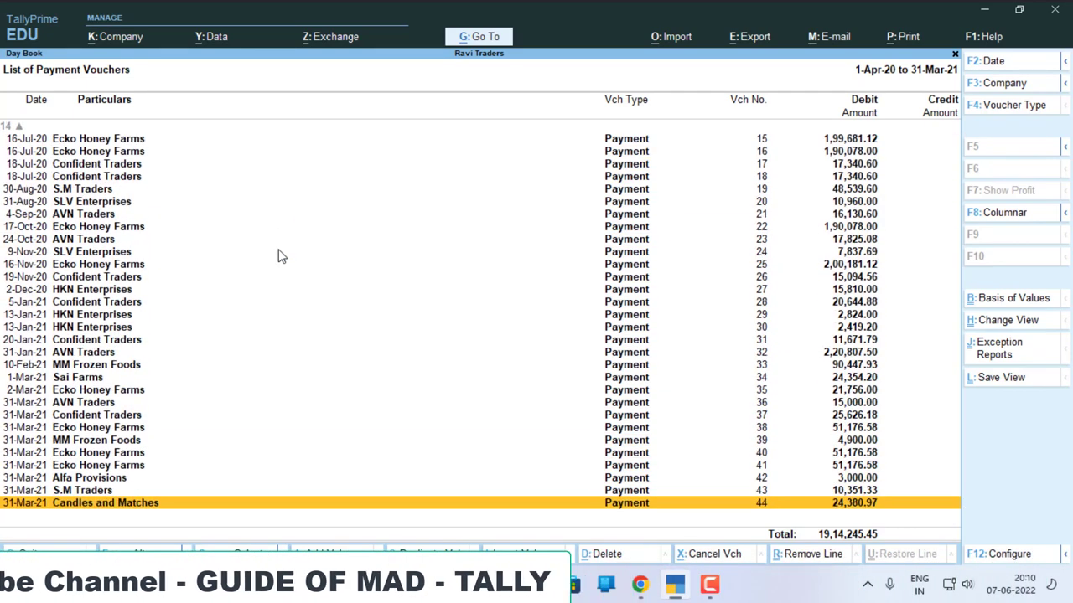
{"action": "key", "text": "Up"}
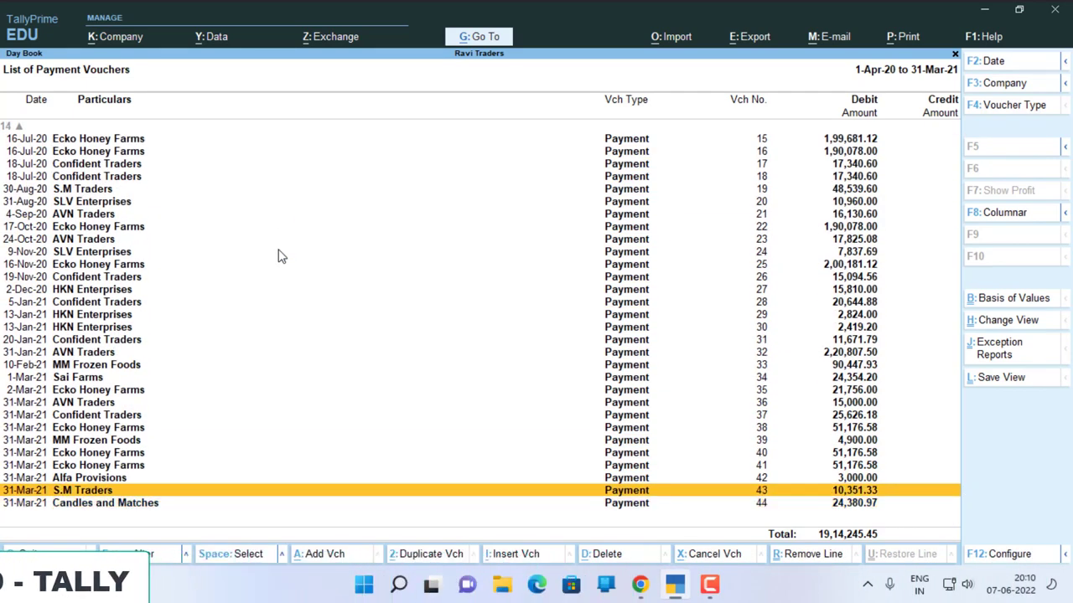
{"action": "key", "text": "Down"}
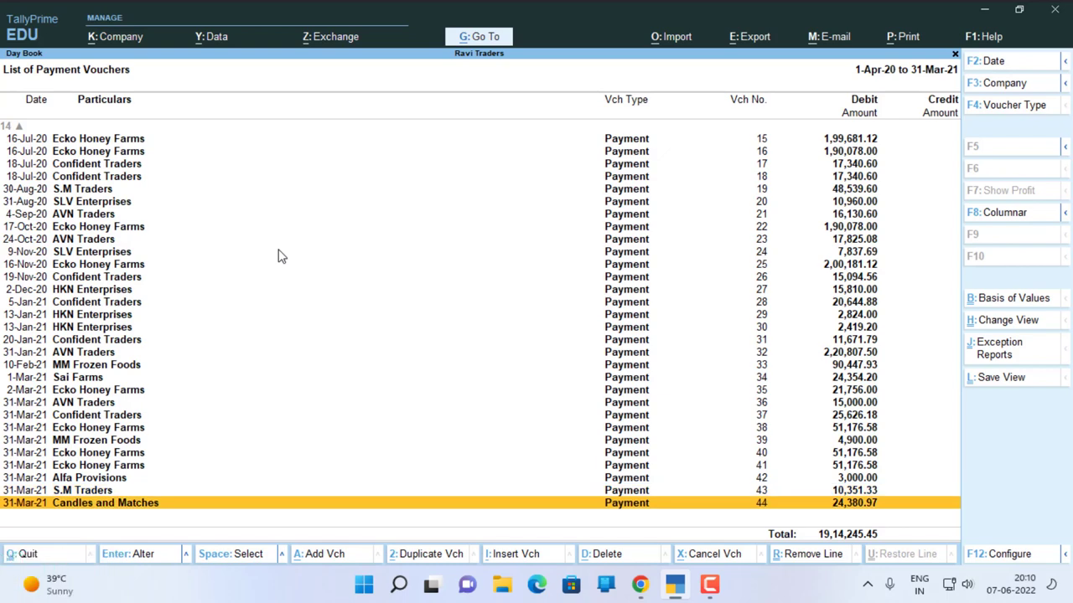
{"action": "key", "text": "Up"}
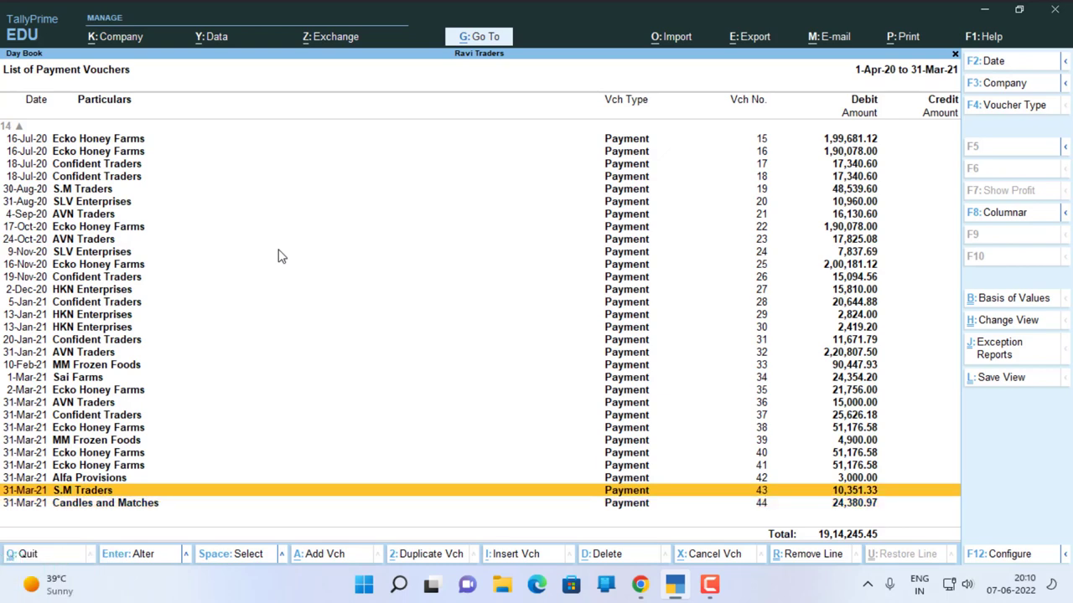
Try adding a payment voucher from the 31-Mar-21 S.M Traders entry, and quit it without saving
{"action": "key", "text": "alt+a"}
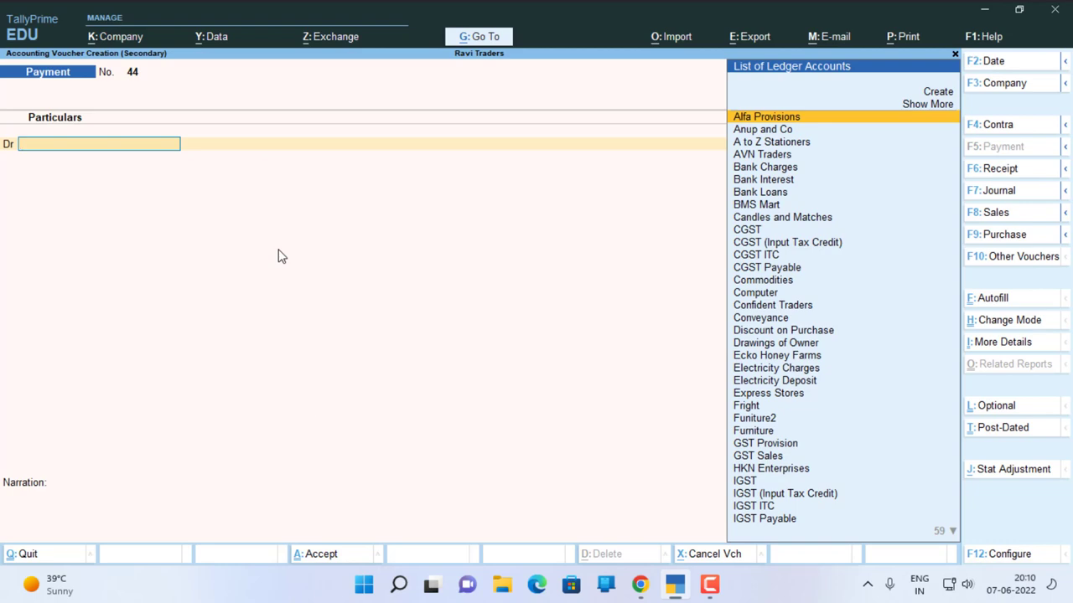
{"action": "key", "text": "Escape"}
{"action": "key", "text": "y"}
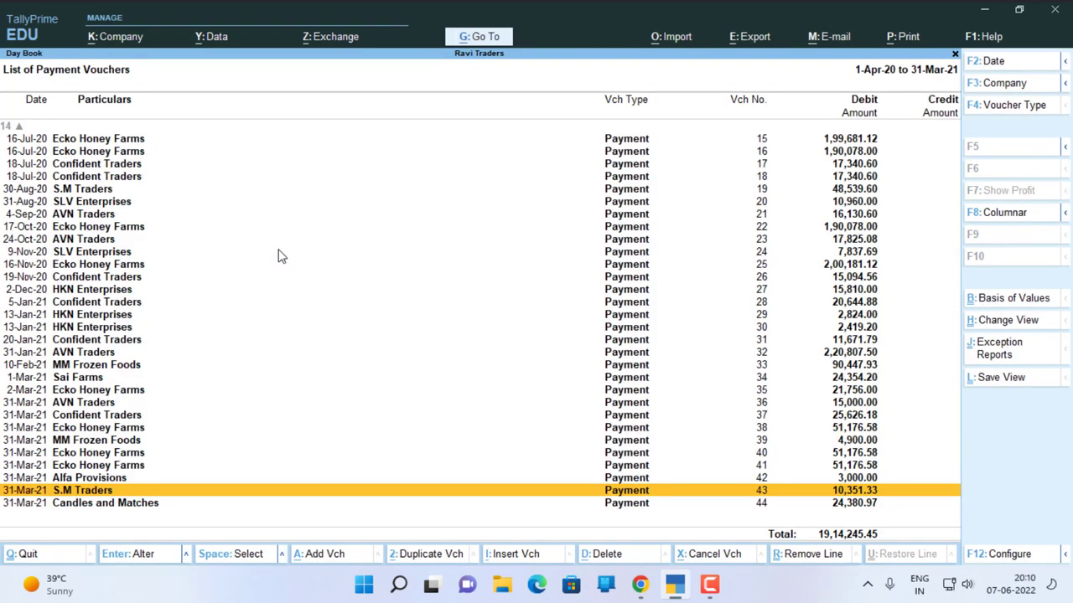
Try inserting a payment voucher at the 31-Mar-21 Alfa Provisions entry, and quit it without saving
{"action": "key", "text": "Up"}
{"action": "key", "text": "alt+i"}
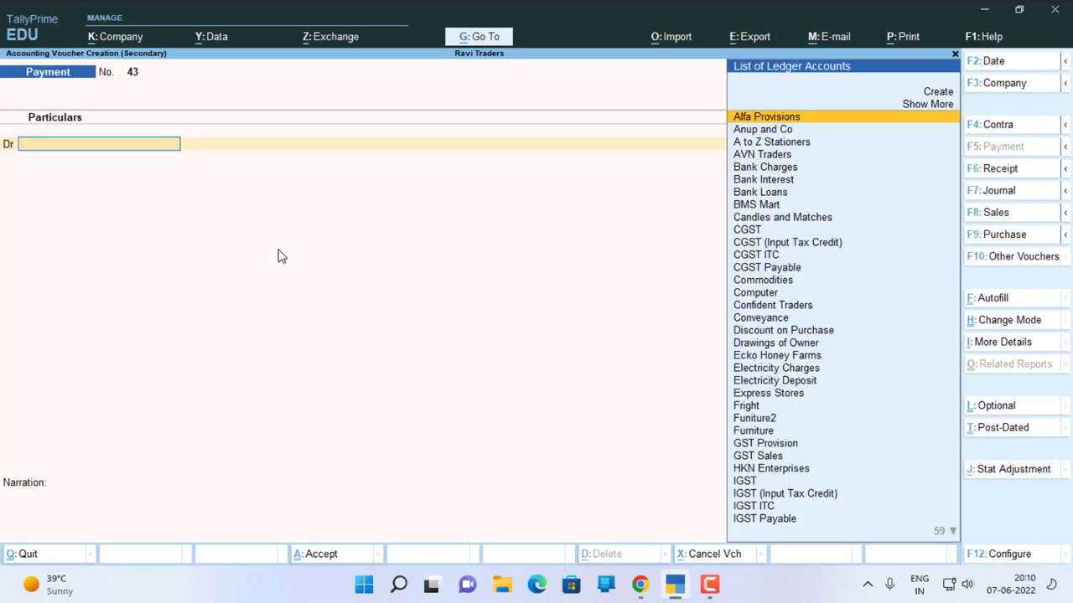
{"action": "key", "text": "Escape"}
{"action": "key", "text": "y"}
Try inserting a payment voucher at the 31-Mar-21 Candles and Matches entry, and quit it without saving
{"action": "key", "text": "Down"}
{"action": "key", "text": "Down"}
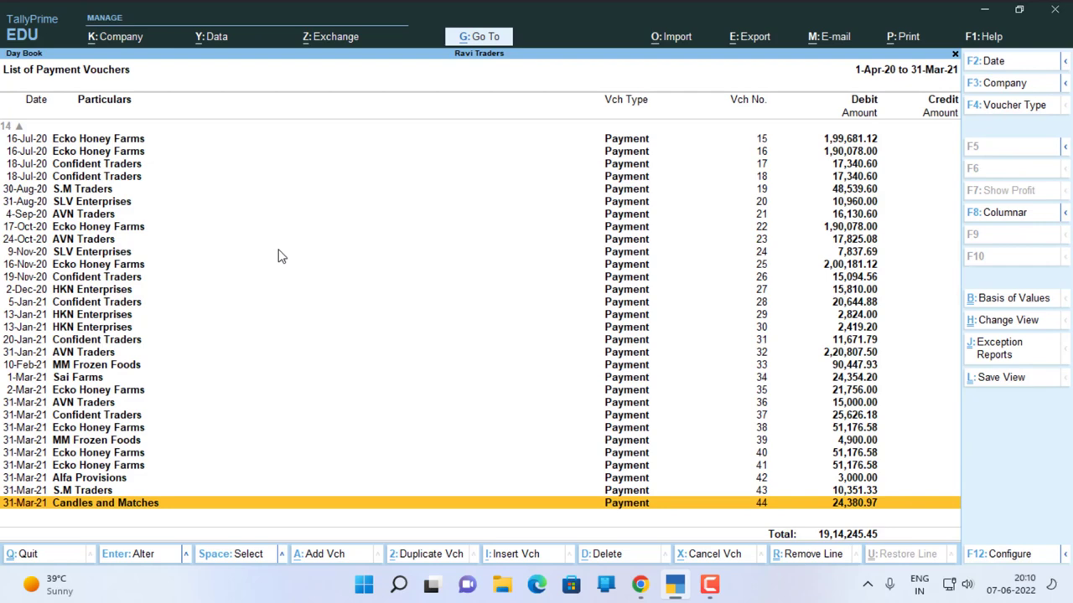
{"action": "key", "text": "alt+i"}
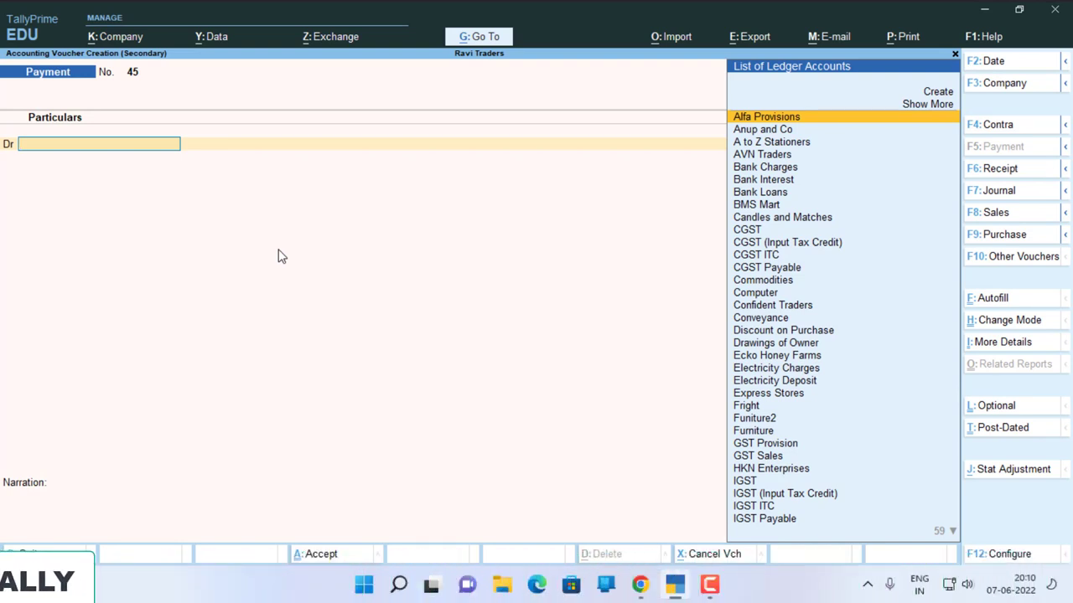
{"action": "key", "text": "Escape"}
{"action": "key", "text": "Return"}
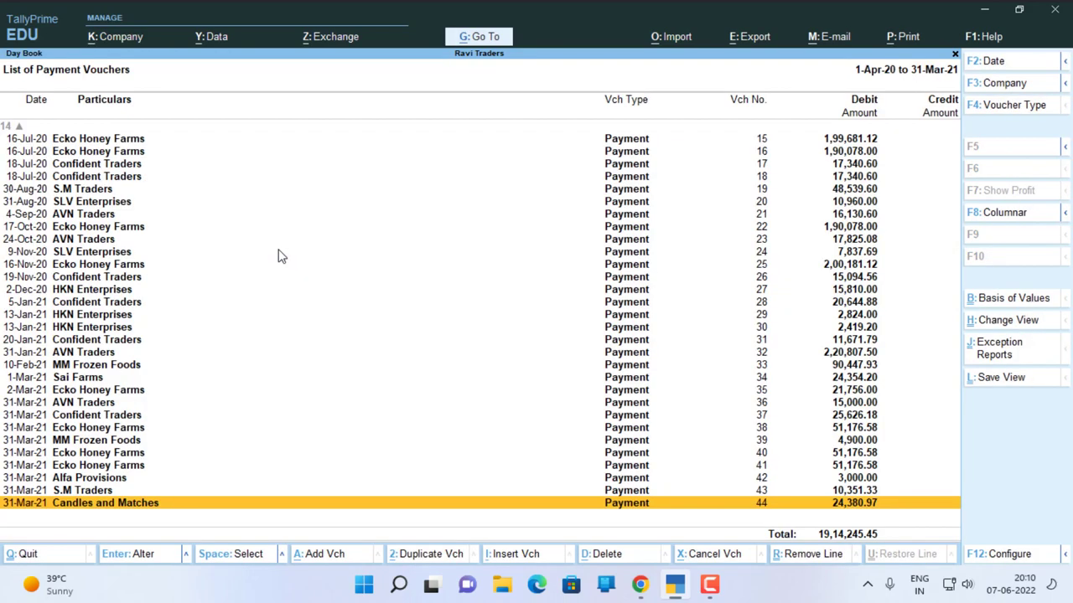
Reopen the Day Book with all voucher types and set its period to 1-Apr-20 to 31-Mar-21
{"action": "key", "text": "F2"}
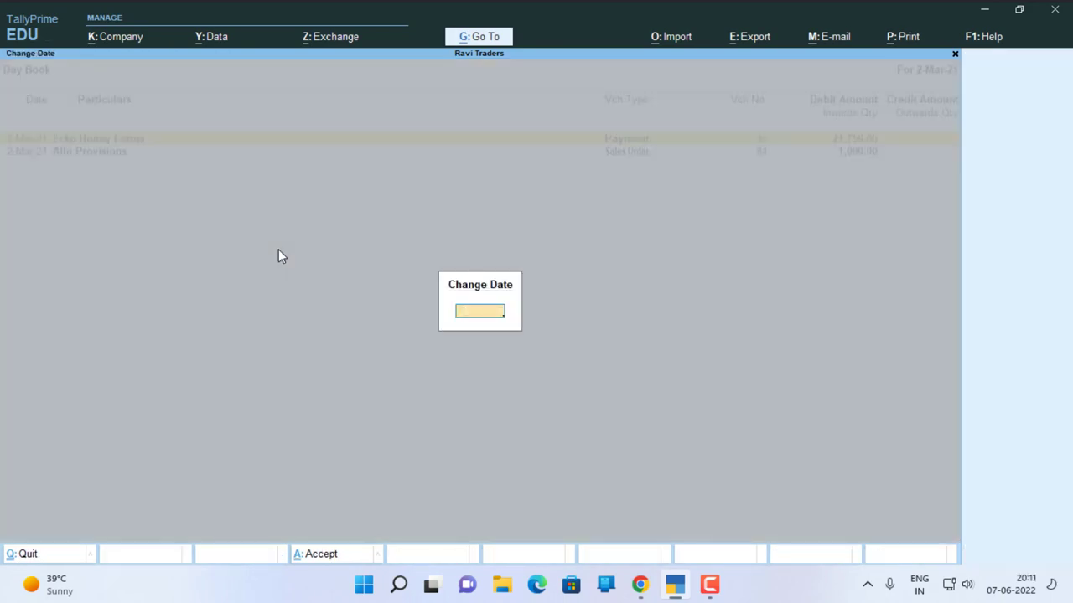
{"action": "key", "text": "Return"}
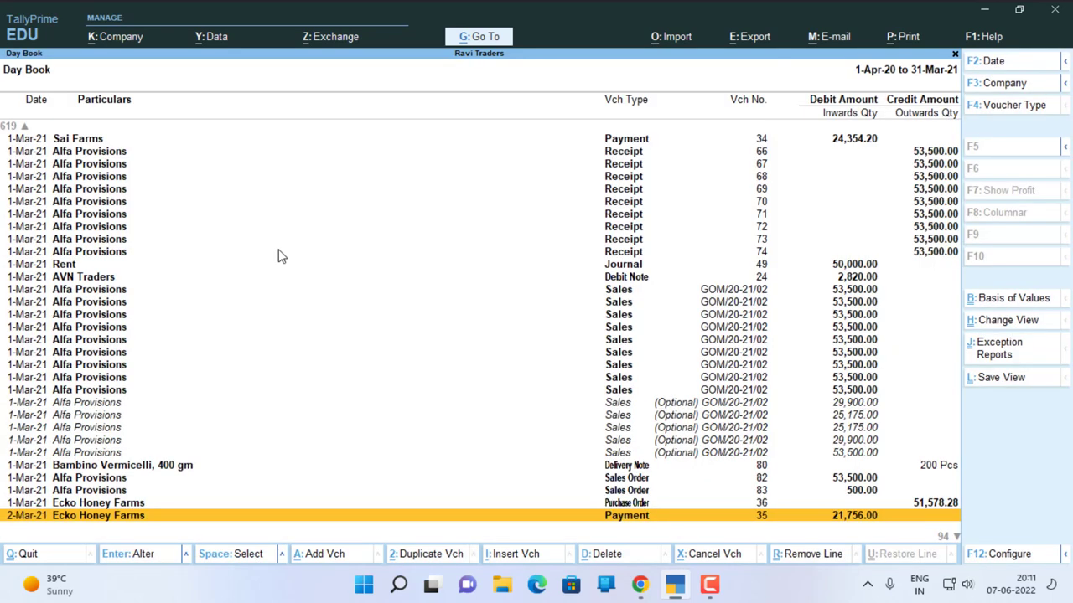
{"action": "key", "text": "alt+x"}
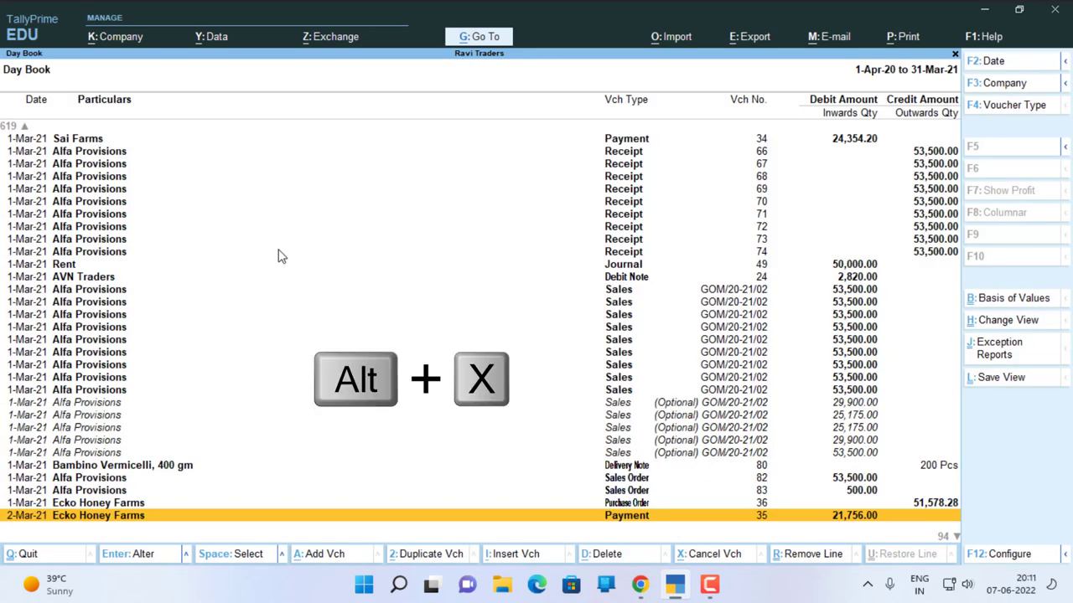
Look back through the Day Book entries from the 2-Mar-21 Ecko Honey Farms payment to Alfa Provisions receipt 74
{"action": "key", "text": "Up"}
{"action": "key", "text": "Up"}
{"action": "key", "text": "Up"}
{"action": "key", "text": "Up"}
{"action": "key", "text": "Up"}
{"action": "key", "text": "Up"}
{"action": "key", "text": "Up"}
{"action": "key", "text": "Up"}
{"action": "key", "text": "Up"}
{"action": "key", "text": "Up"}
{"action": "key", "text": "Up"}
{"action": "key", "text": "Up"}
{"action": "key", "text": "Up"}
{"action": "key", "text": "Up"}
{"action": "key", "text": "Up"}
{"action": "key", "text": "Up"}
{"action": "key", "text": "Up"}
{"action": "key", "text": "Up"}
{"action": "key", "text": "Up"}
{"action": "key", "text": "Up"}
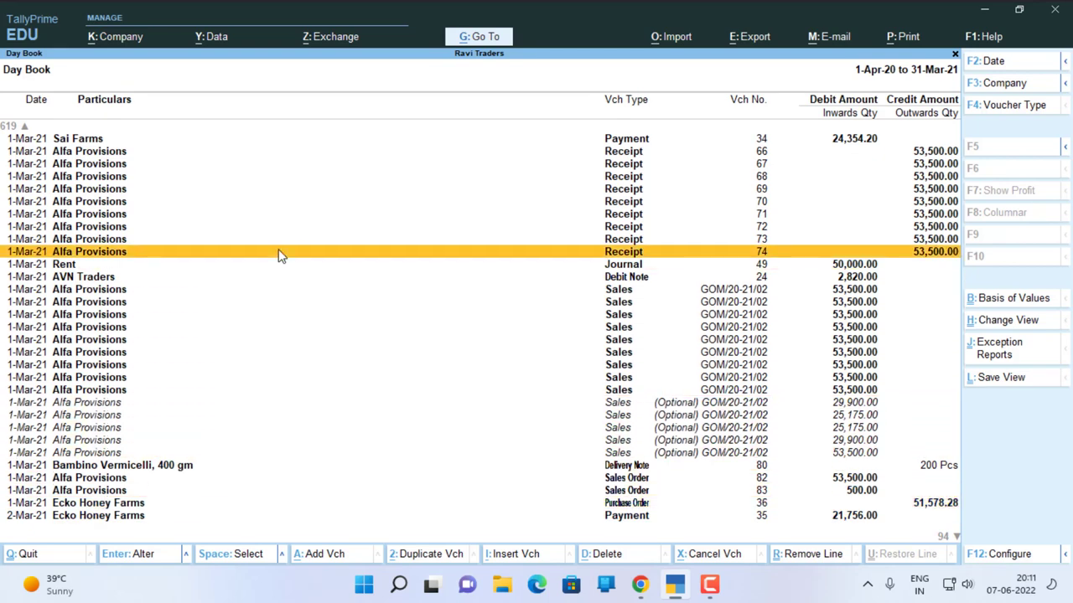
Change the Day Book's voucher type to Sales
{"action": "key", "text": "F4"}
{"action": "type", "text": "Sal"}
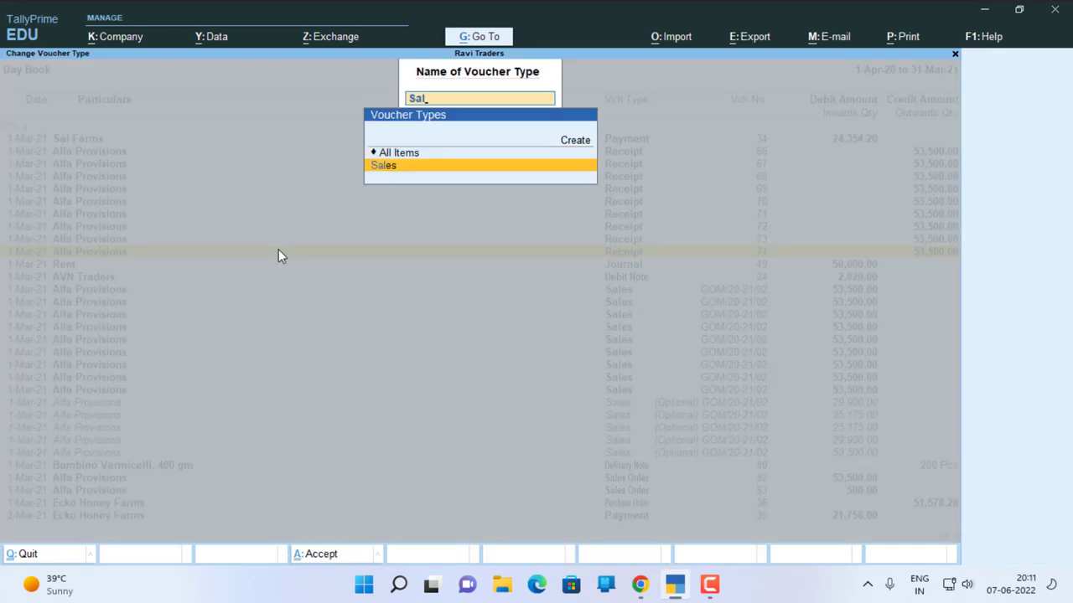
{"action": "key", "text": "Return"}
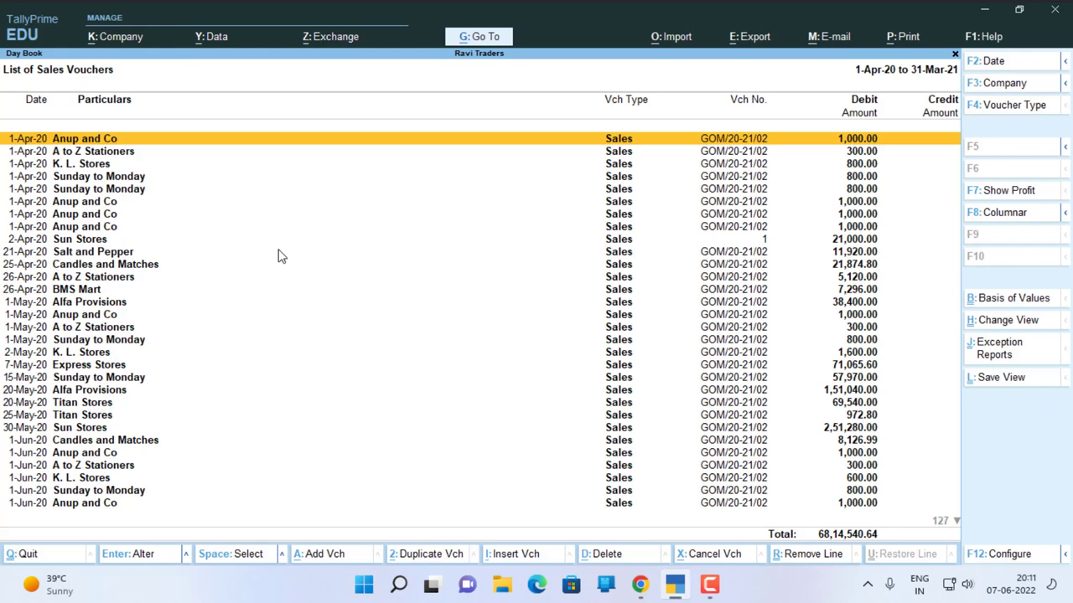
Cancel the 2-Apr-20 Sun Stores sales voucher, check the cancelled voucher and return to the sales voucher list
{"action": "key", "text": "Down"}
{"action": "key", "text": "Down"}
{"action": "key", "text": "Down"}
{"action": "key", "text": "Down"}
{"action": "key", "text": "Down"}
{"action": "key", "text": "Down"}
{"action": "key", "text": "Down"}
{"action": "key", "text": "Down"}
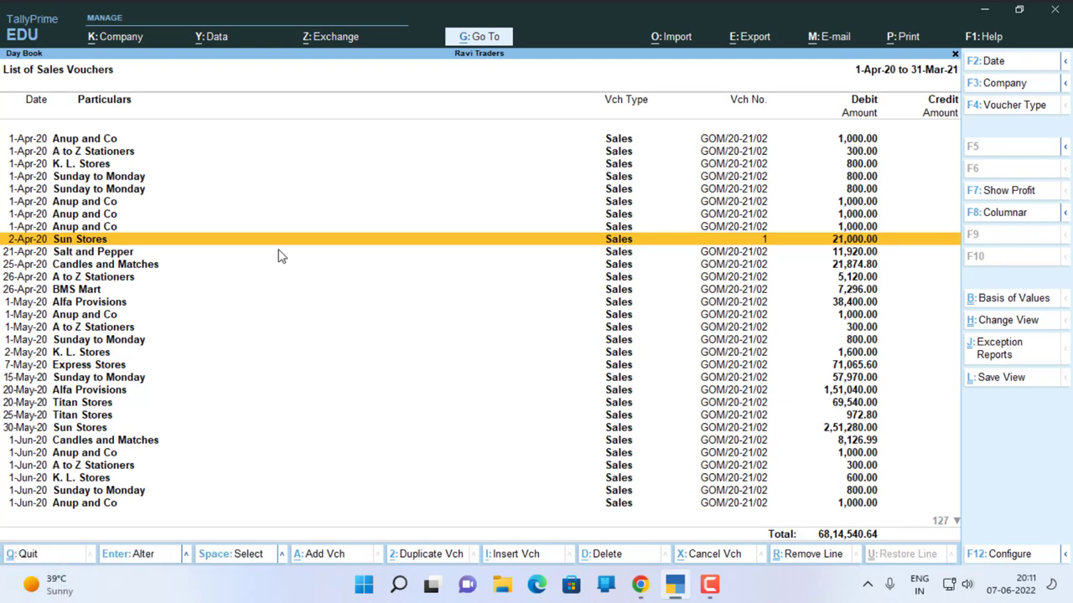
{"action": "key", "text": "alt"}
{"action": "key", "text": "alt+x"}
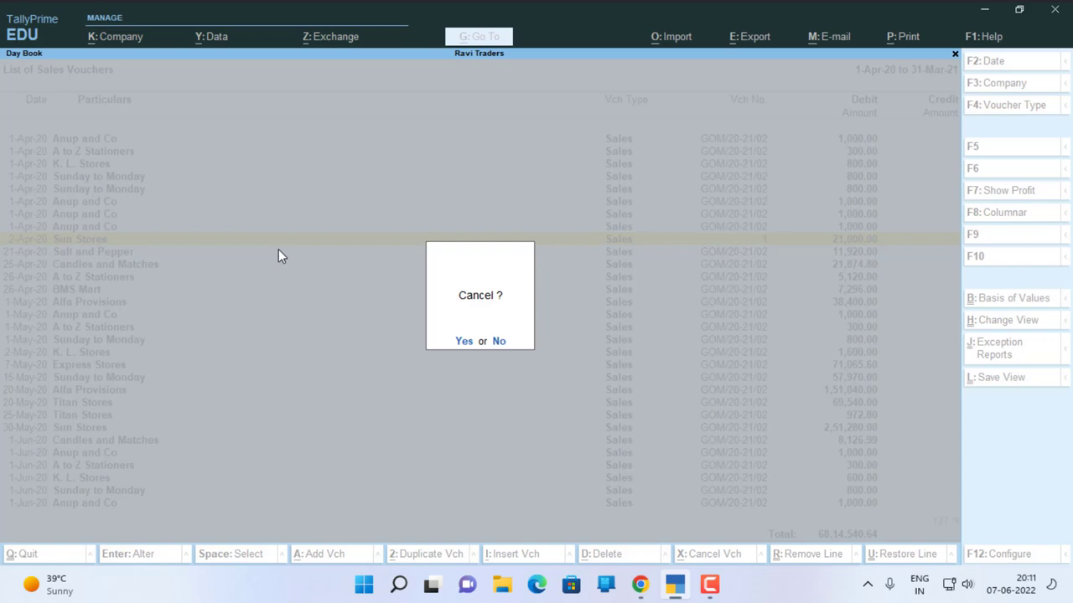
{"action": "key", "text": "y"}
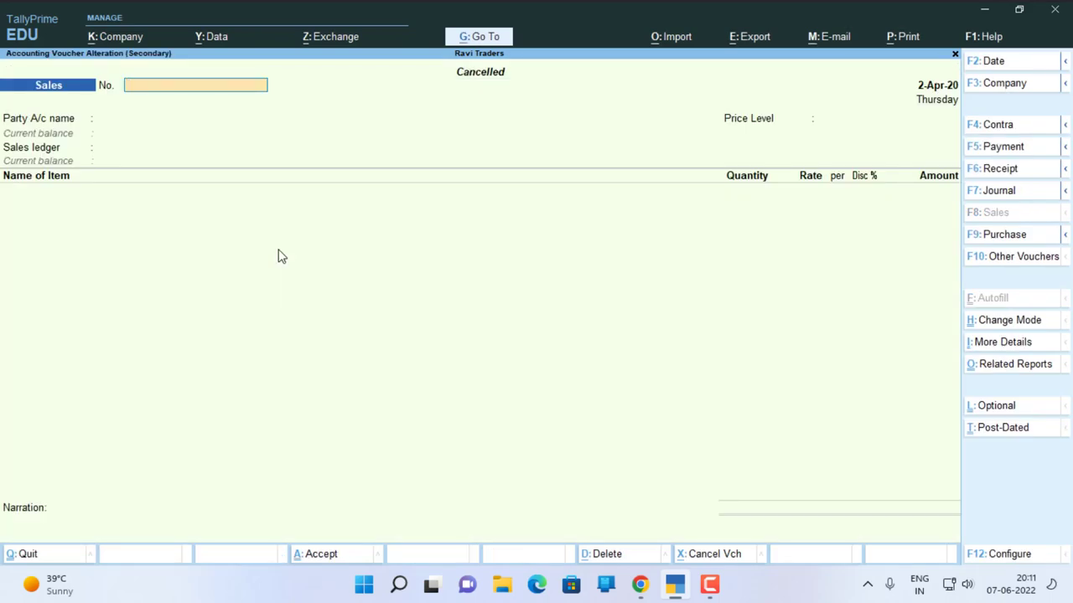
{"action": "key", "text": "Escape"}
{"action": "key", "text": "y"}
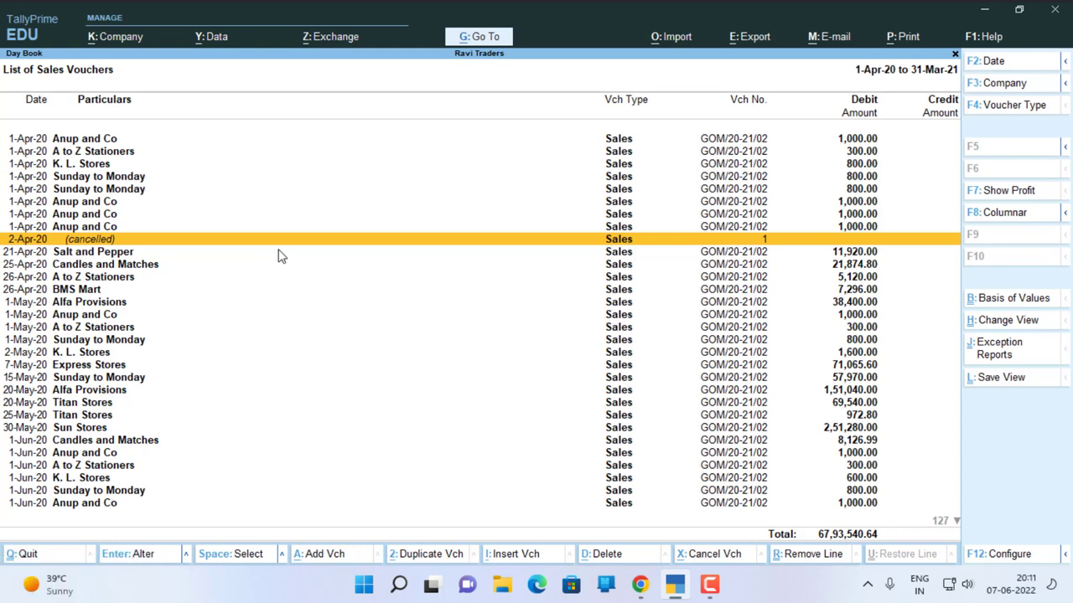
Leave the sales voucher list and reopen the Day Book for the period 1-Apr-20 to 31-Mar-21
{"action": "key", "text": "Up"}
{"action": "key", "text": "Up"}
{"action": "key", "text": "Up"}
{"action": "key", "text": "Up"}
{"action": "key", "text": "Up"}
{"action": "key", "text": "Up"}
{"action": "key", "text": "Up"}
{"action": "key", "text": "Up"}
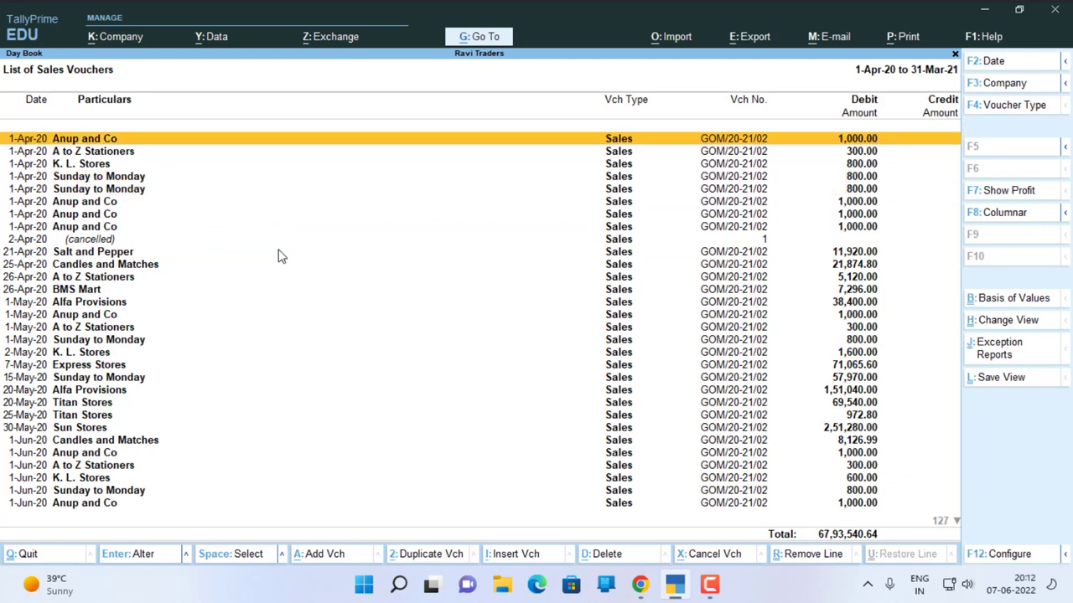
{"action": "key", "text": "Escape"}
{"action": "key", "text": "Return"}
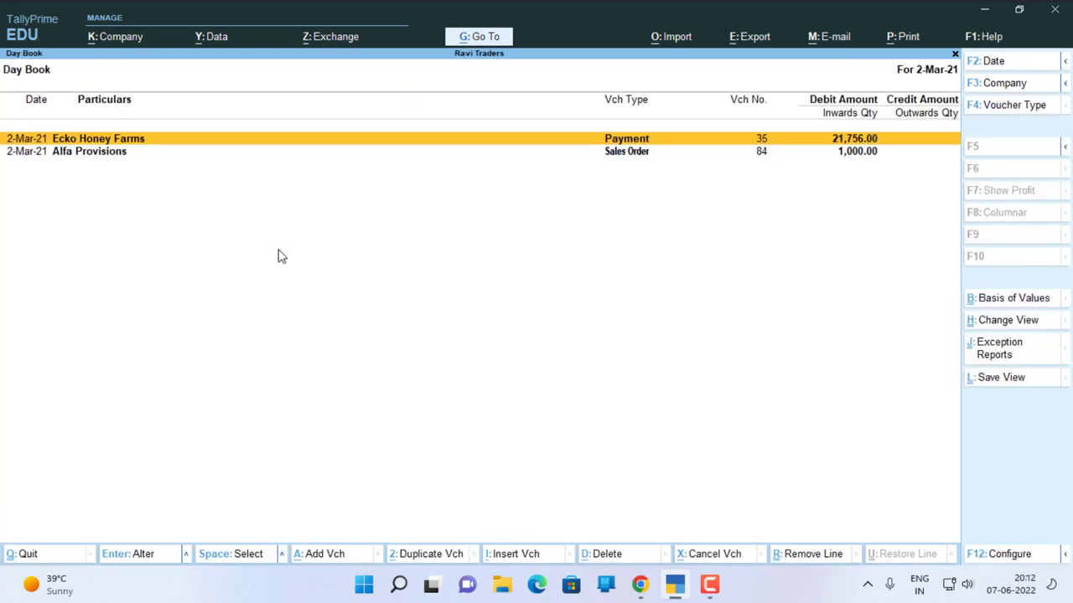
{"action": "key", "text": "F2"}
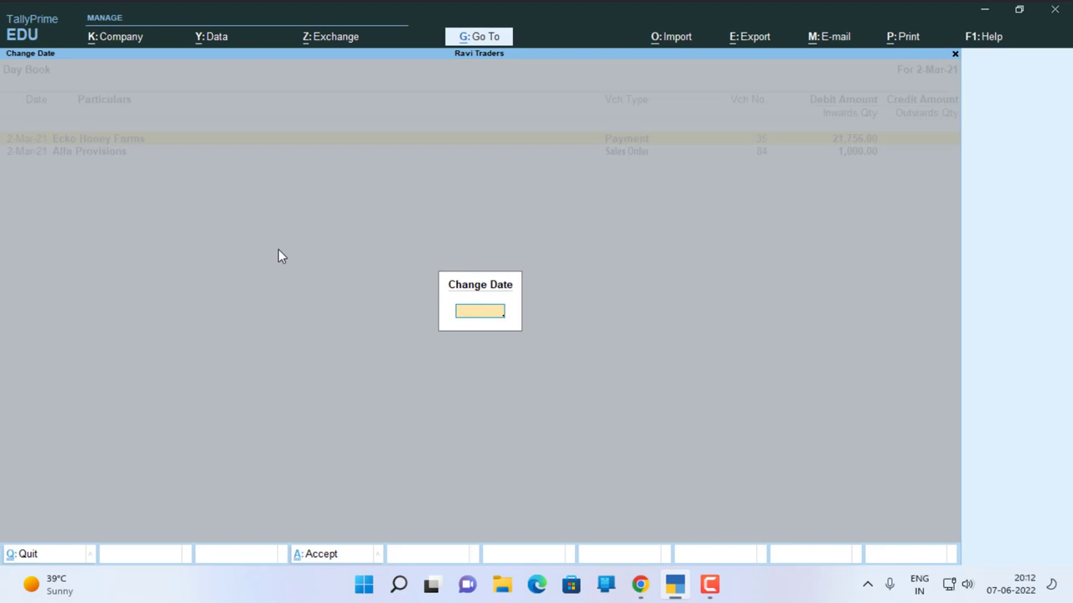
{"action": "key", "text": "Escape"}
Filter the Day Book to show only Payment vouchers
{"action": "key", "text": "F4"}
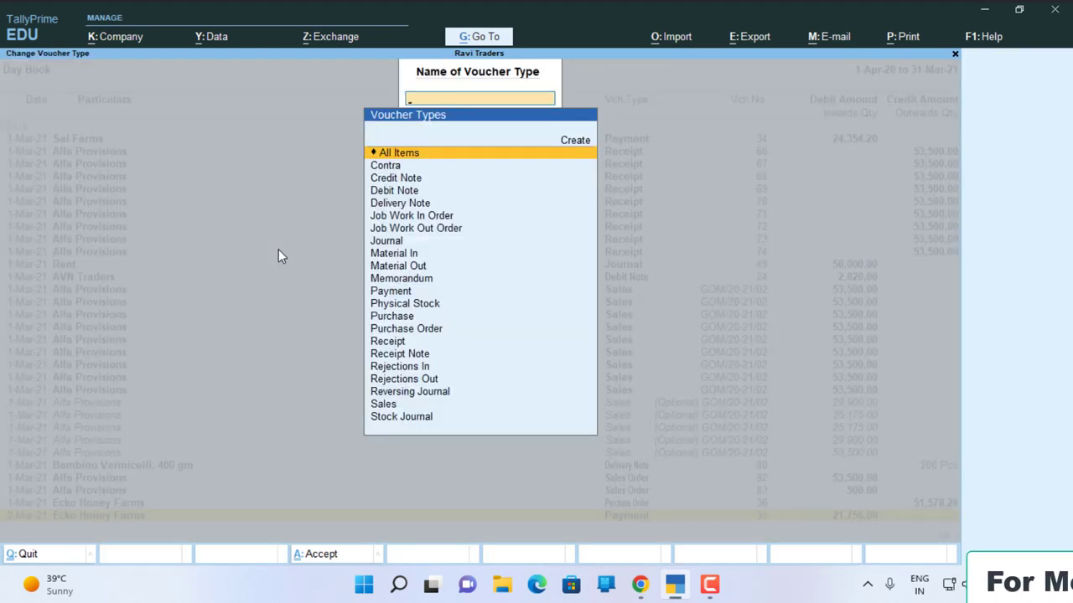
{"action": "type", "text": "a"}
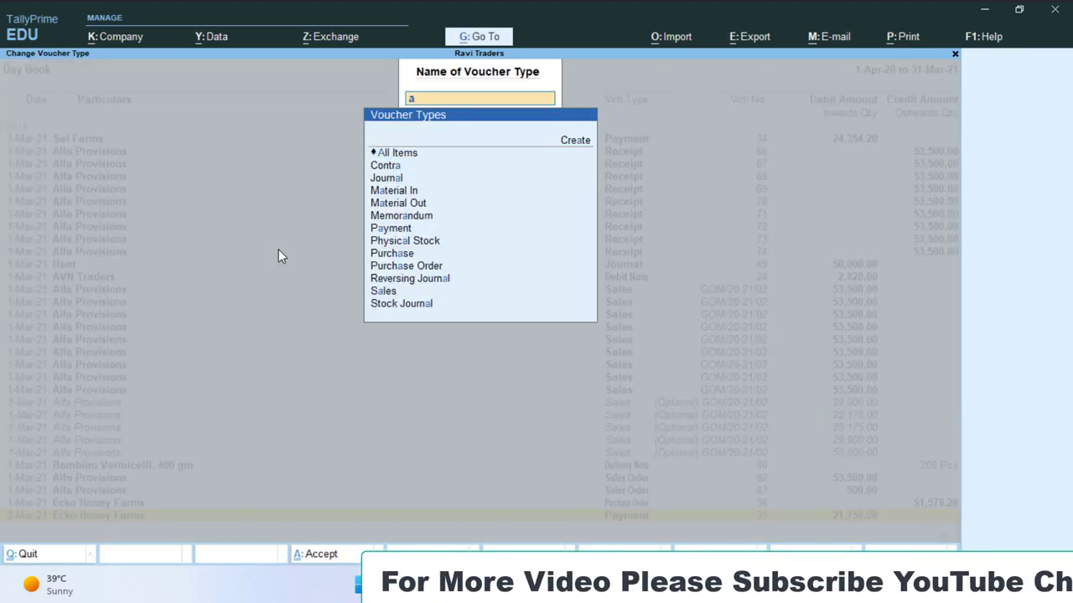
{"action": "key", "text": "BackSpace"}
{"action": "type", "text": "pa"}
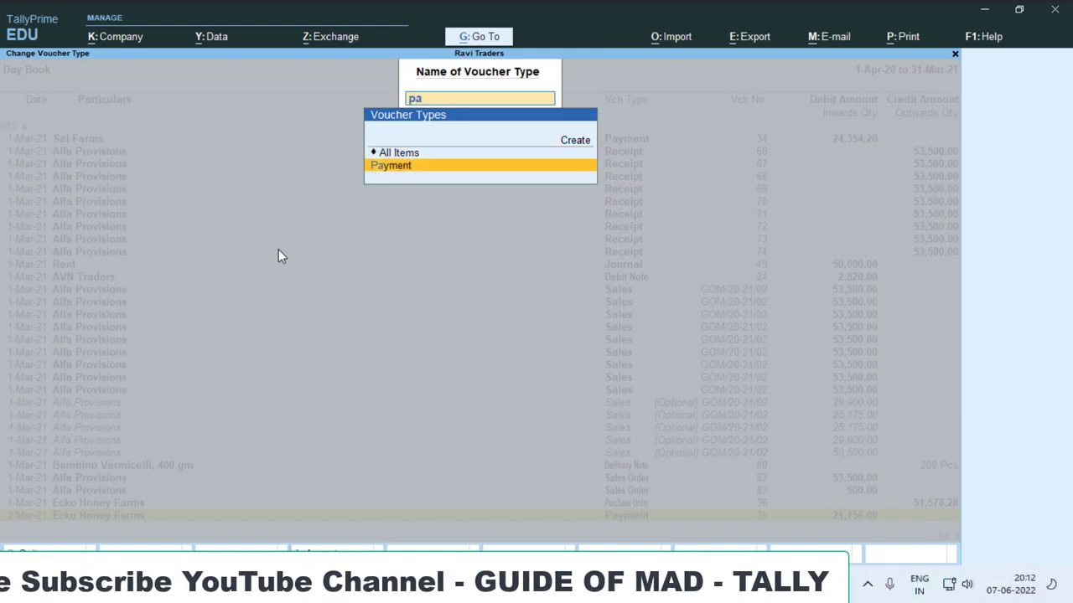
{"action": "key", "text": "Return"}
Select the payment vouchers from 1-Jun-20 HKN Enterprises to 4-Sep-20 AVN Traders, request their deletion and decline it
{"action": "key", "text": "Up"}
{"action": "key", "text": "Up"}
{"action": "key", "text": "Up"}
{"action": "key", "text": "Up"}
{"action": "key", "text": "Up"}
{"action": "key", "text": "Up"}
{"action": "key", "text": "Up"}
{"action": "key", "text": "Up"}
{"action": "key", "text": "Up"}
{"action": "key", "text": "Up"}
{"action": "key", "text": "Up"}
{"action": "key", "text": "Up"}
{"action": "key", "text": "Up"}
{"action": "key", "text": "Up"}
{"action": "key", "text": "Up"}
{"action": "key", "text": "Up"}
{"action": "key", "text": "Up"}
{"action": "key", "text": "Up"}
{"action": "key", "text": "Up"}
{"action": "key", "text": "Up"}
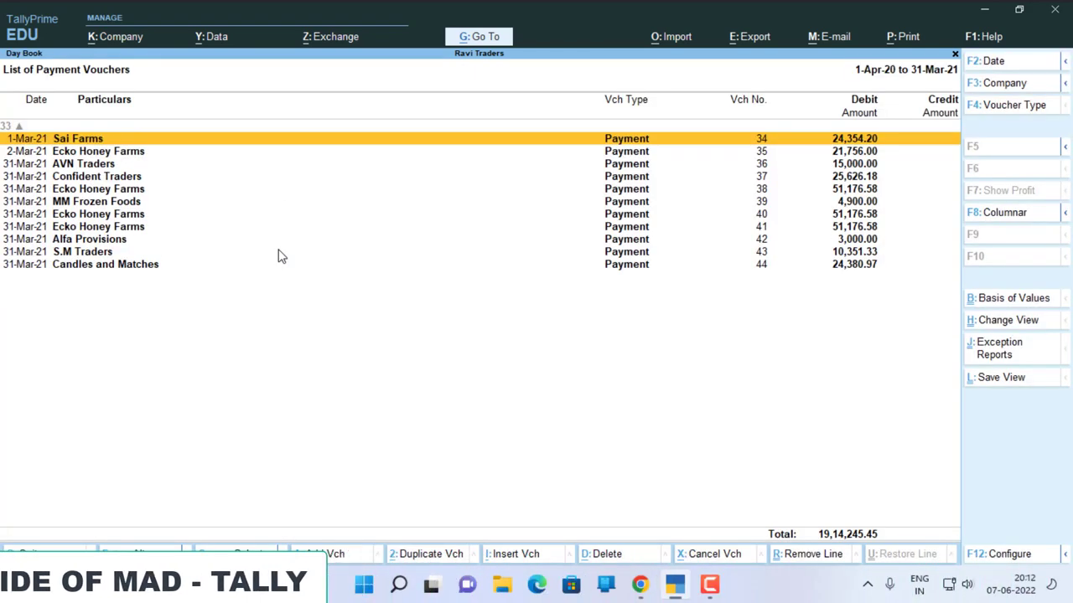
{"action": "key", "text": "Up"}
{"action": "key", "text": "Up"}
{"action": "key", "text": "Up"}
{"action": "key", "text": "Up"}
{"action": "key", "text": "Up"}
{"action": "key", "text": "Up"}
{"action": "key", "text": "Up"}
{"action": "key", "text": "Down"}
{"action": "key", "text": "Down"}
{"action": "key", "text": "Down"}
{"action": "key", "text": "Down"}
{"action": "key", "text": "Down"}
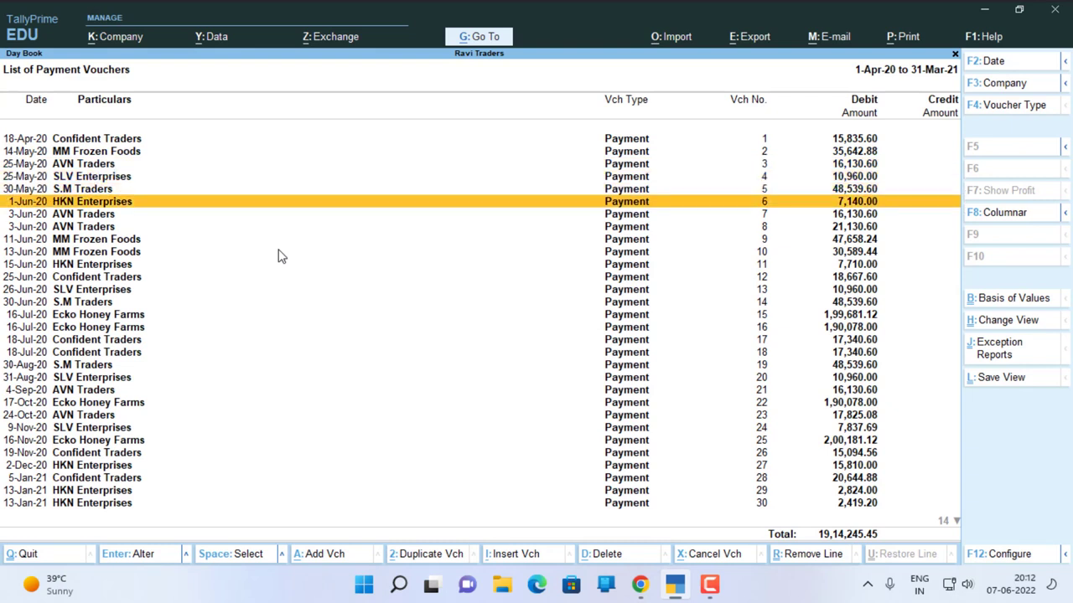
{"action": "key", "text": "shift+Down"}
{"action": "key", "text": "shift+Down"}
{"action": "key", "text": "shift+Down"}
{"action": "key", "text": "shift+Down"}
{"action": "key", "text": "shift+Down"}
{"action": "key", "text": "shift+Down"}
{"action": "key", "text": "shift+Down"}
{"action": "key", "text": "shift+Down"}
{"action": "key", "text": "shift+Down"}
{"action": "key", "text": "shift+Down"}
{"action": "key", "text": "shift+Down"}
{"action": "key", "text": "shift+Down"}
{"action": "key", "text": "shift+Down"}
{"action": "key", "text": "shift+Down"}
{"action": "key", "text": "shift+Down"}
{"action": "key", "text": "shift+Down"}
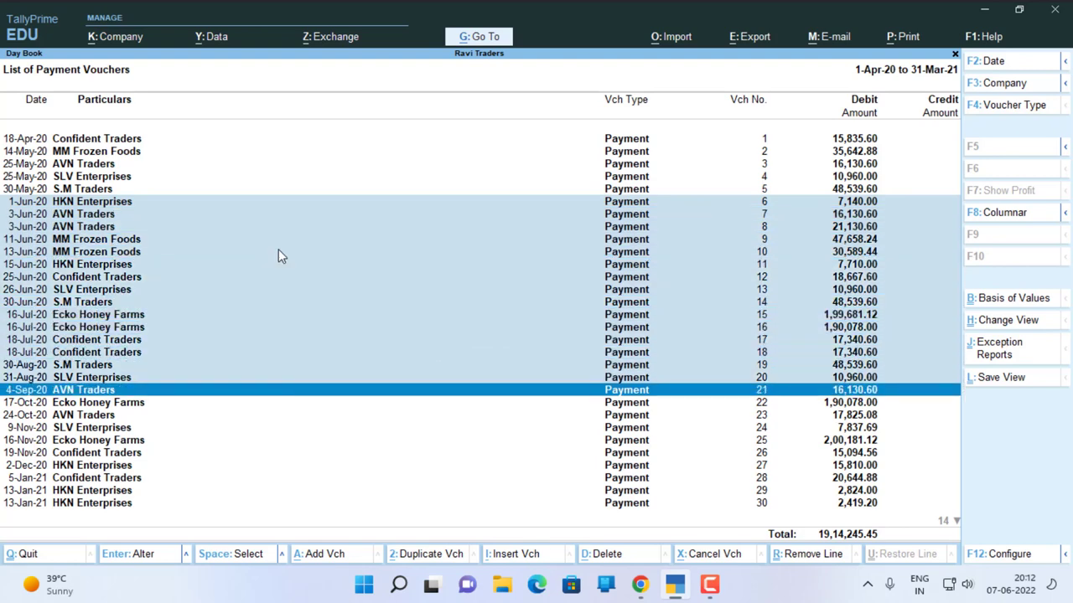
{"action": "key", "text": "alt+d"}
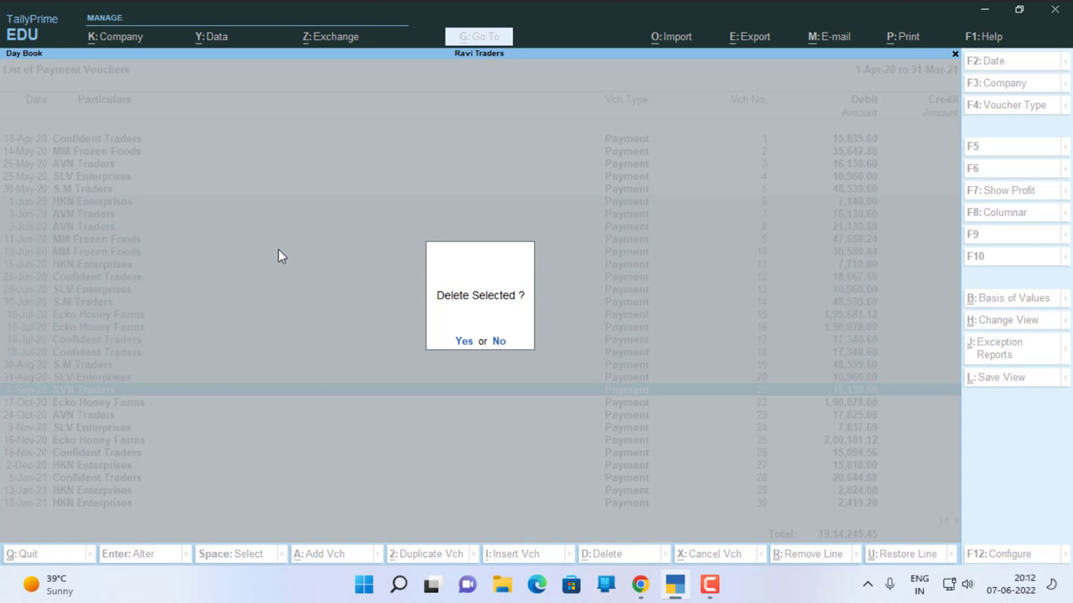
{"action": "key", "text": "n"}
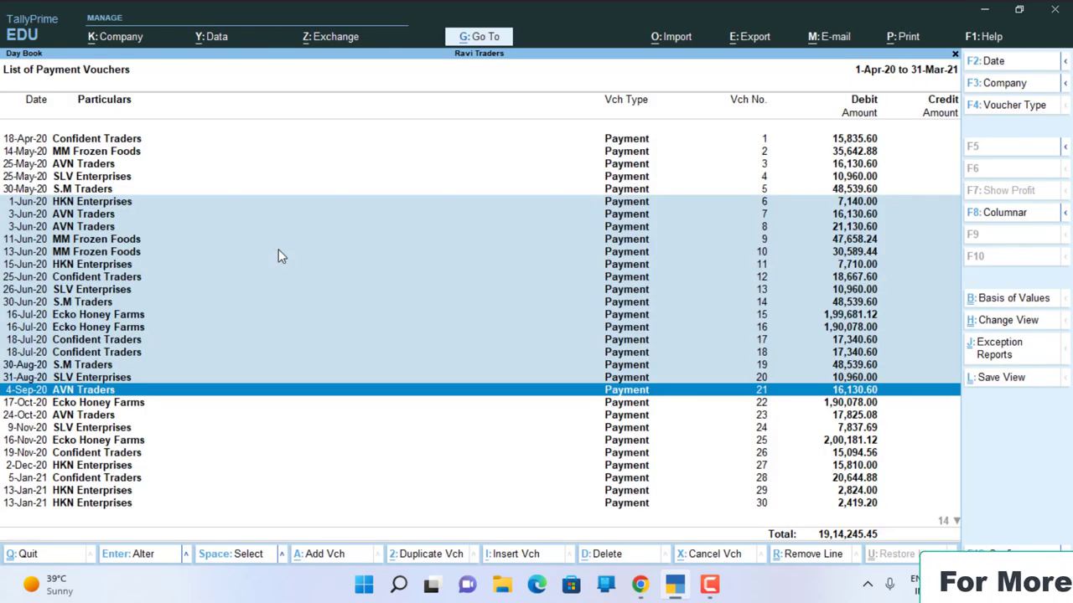
Look back over the selected payment vouchers from 4-Sep-20 to the July 2020 entries
{"action": "key", "text": "Up"}
{"action": "key", "text": "Up"}
{"action": "key", "text": "Up"}
{"action": "key", "text": "Up"}
{"action": "key", "text": "Up"}
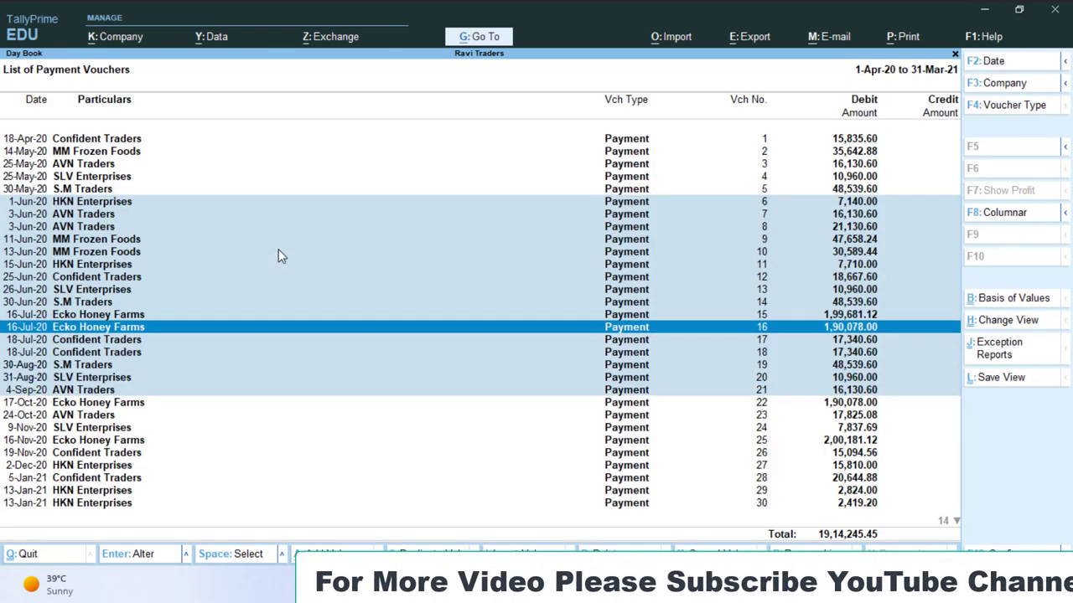
{"action": "key", "text": "Down"}
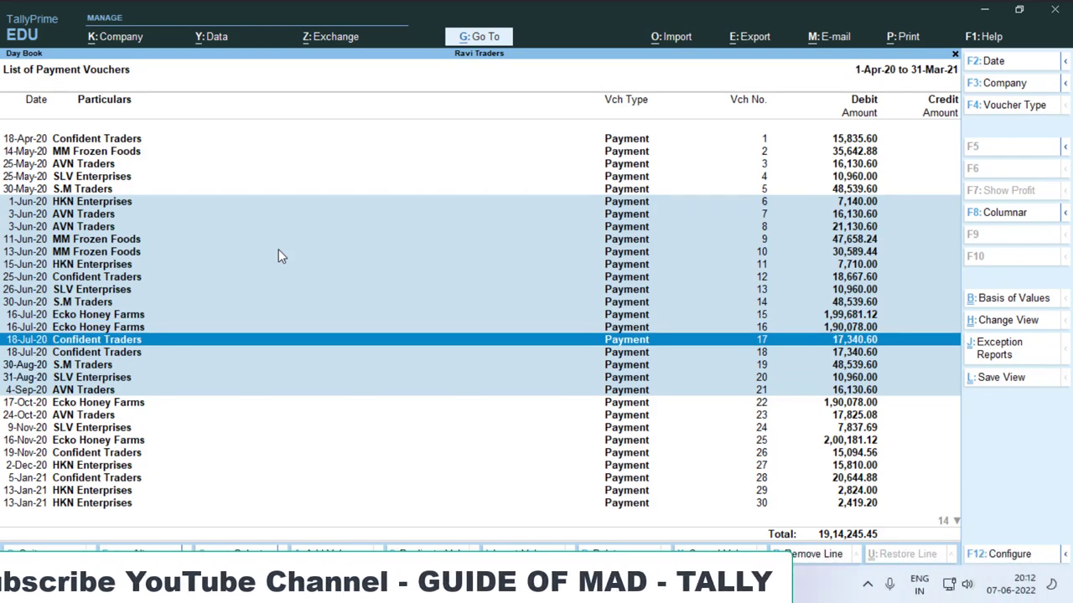
Clear the selection of the payment vouchers from 1-Jun-20 HKN Enterprises to 4-Sep-20 AVN Traders
{"action": "key", "text": "space"}
{"action": "key", "text": "Up"}
{"action": "key", "text": "shift+Up"}
{"action": "key", "text": "shift+Up"}
{"action": "key", "text": "shift+Up"}
{"action": "key", "text": "shift+Up"}
{"action": "key", "text": "shift+Up"}
{"action": "key", "text": "shift+Up"}
{"action": "key", "text": "shift+Up"}
{"action": "key", "text": "shift+Up"}
{"action": "key", "text": "shift+Up"}
{"action": "key", "text": "shift+Up"}
{"action": "key", "text": "shift+Up"}
{"action": "key", "text": "shift+Up"}
{"action": "key", "text": "shift+Up"}
{"action": "key", "text": "shift+Up"}
{"action": "key", "text": "shift+Up"}
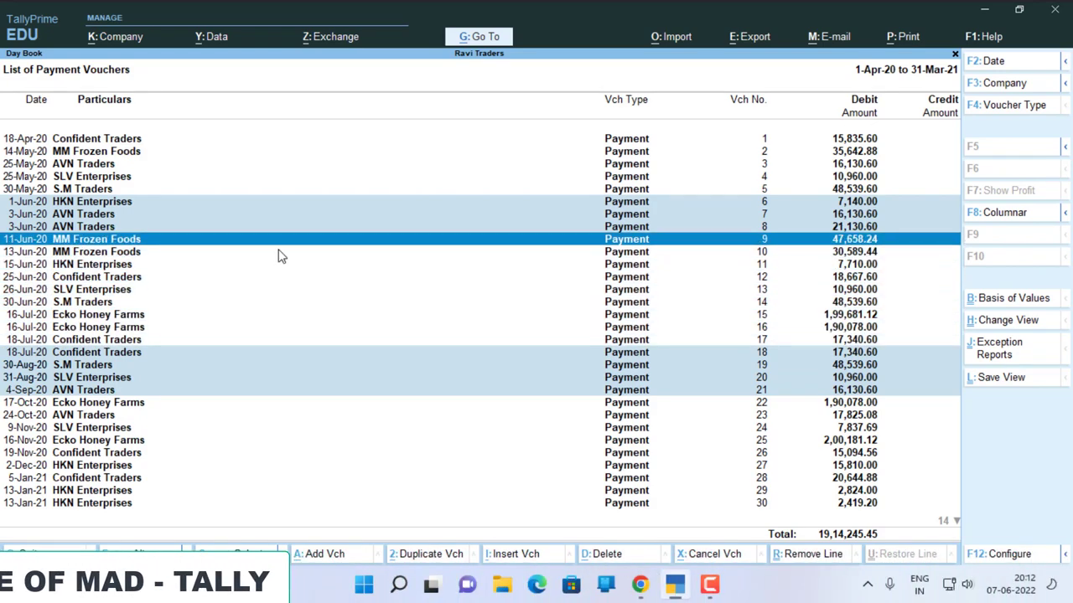
{"action": "key", "text": "Down"}
{"action": "key", "text": "shift+Down"}
{"action": "key", "text": "shift+Down"}
{"action": "key", "text": "shift+Down"}
{"action": "key", "text": "shift+Down"}
{"action": "key", "text": "shift+Down"}
{"action": "key", "text": "shift+Down"}
{"action": "key", "text": "shift+Down"}
{"action": "key", "text": "shift+Down"}
{"action": "key", "text": "shift+Down"}
{"action": "key", "text": "shift+Down"}
{"action": "key", "text": "shift+Down"}
{"action": "key", "text": "shift+Down"}
{"action": "key", "text": "shift+Down"}
{"action": "key", "text": "shift+Down"}
{"action": "key", "text": "shift+Down"}
{"action": "key", "text": "shift+Down"}
{"action": "key", "text": "shift+Down"}
{"action": "key", "text": "shift+Down"}
{"action": "key", "text": "shift+Down"}
{"action": "key", "text": "shift+Down"}
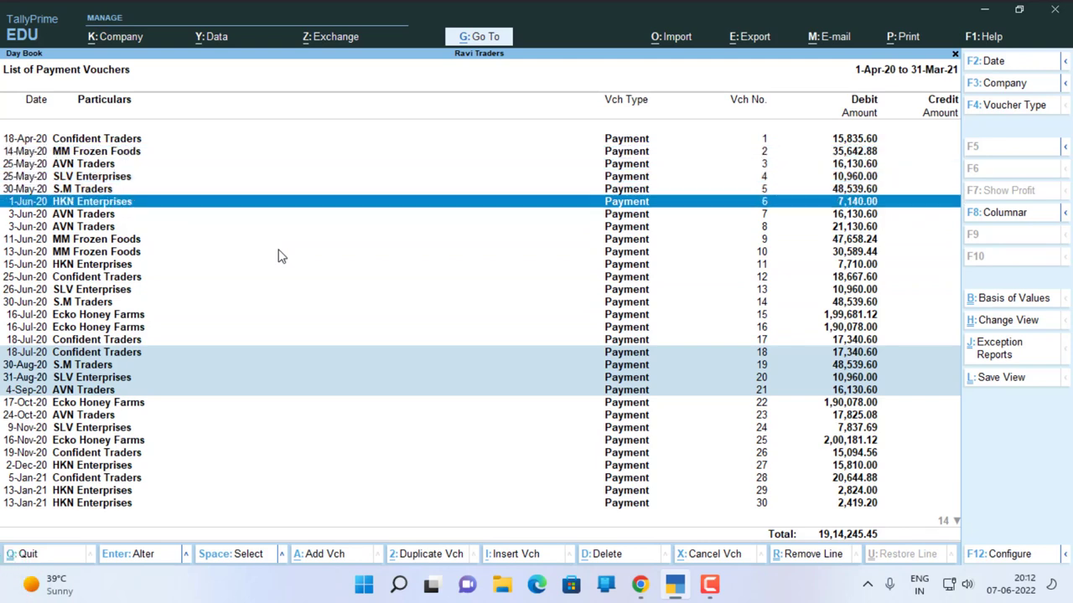
{"action": "key", "text": "shift+Up"}
{"action": "key", "text": "shift+Up"}
{"action": "key", "text": "shift+Up"}
{"action": "key", "text": "shift+Up"}
{"action": "key", "text": "shift+Up"}
{"action": "key", "text": "shift+Up"}
{"action": "key", "text": "shift+Up"}
{"action": "key", "text": "shift+Up"}
{"action": "key", "text": "shift+Up"}
{"action": "key", "text": "shift+Up"}
{"action": "key", "text": "shift+Up"}
{"action": "key", "text": "shift+Up"}
{"action": "key", "text": "shift+Up"}
{"action": "key", "text": "shift+Up"}
{"action": "key", "text": "shift+Up"}
{"action": "key", "text": "shift+Up"}
{"action": "key", "text": "shift+Up"}
{"action": "key", "text": "shift+Up"}
{"action": "key", "text": "shift+Up"}
{"action": "key", "text": "shift+Up"}
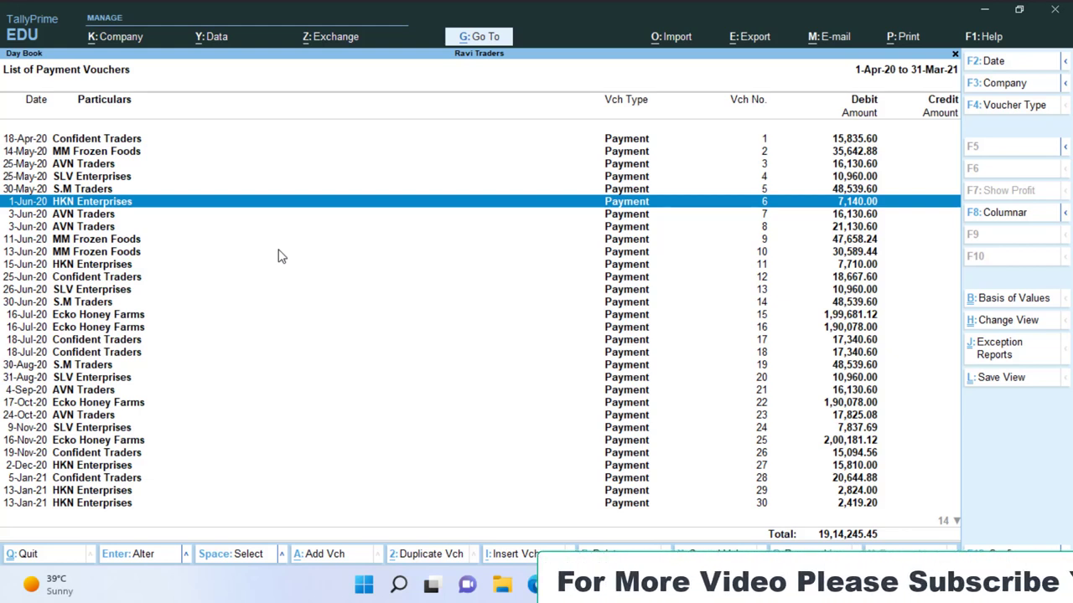
Leave the payment voucher list and reopen the Day Book for the period 1-Apr-20 to 31-Mar-21
{"action": "key", "text": "Escape"}
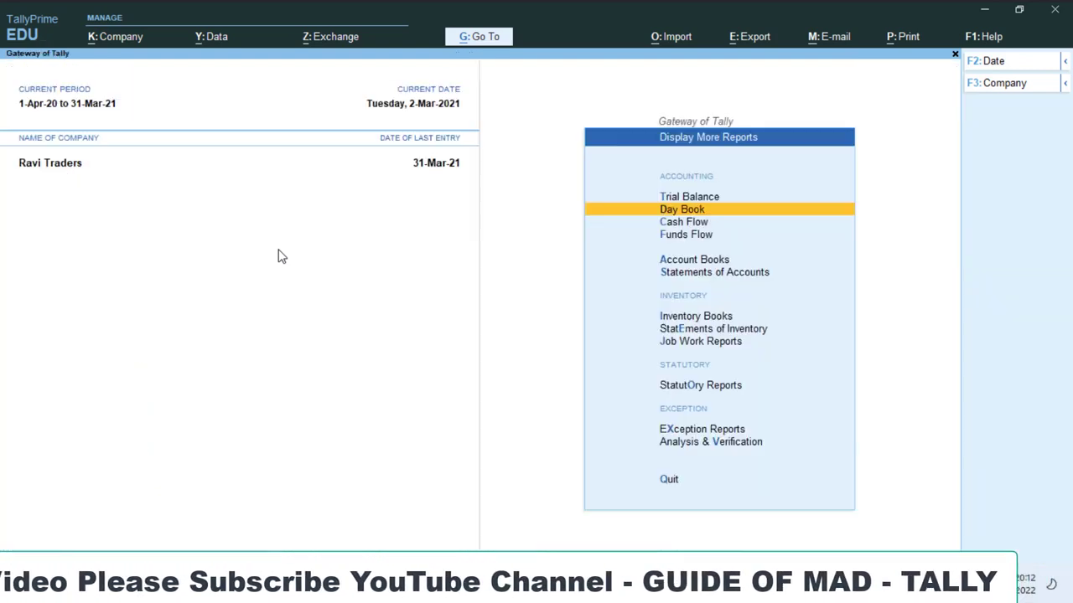
{"action": "key", "text": "Return"}
{"action": "key", "text": "F2"}
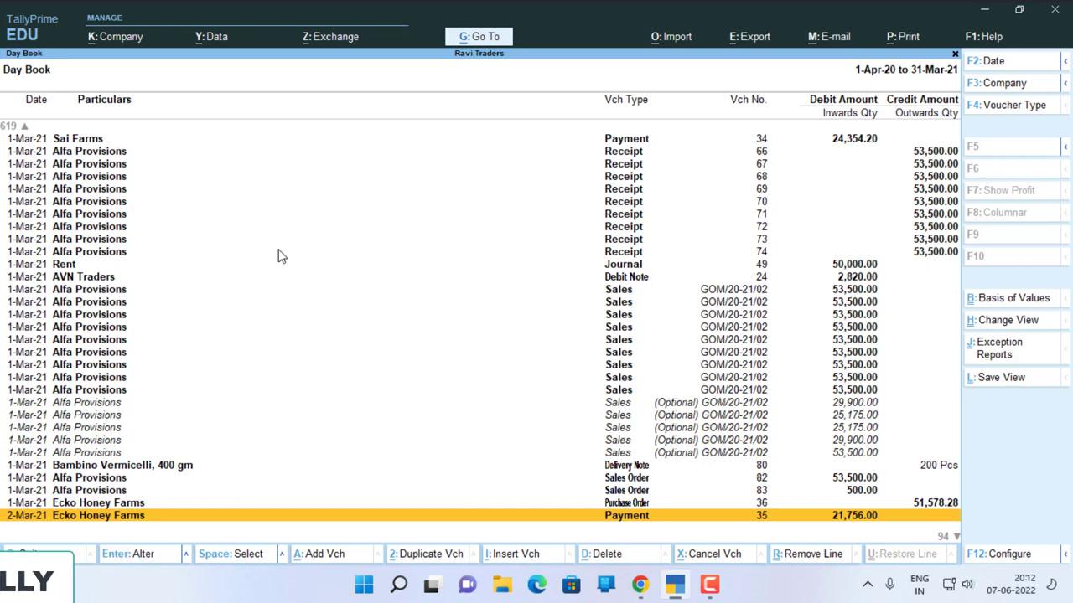
Filter the Day Book to show only Purchase vouchers
{"action": "key", "text": "F4"}
{"action": "type", "text": "Pur"}
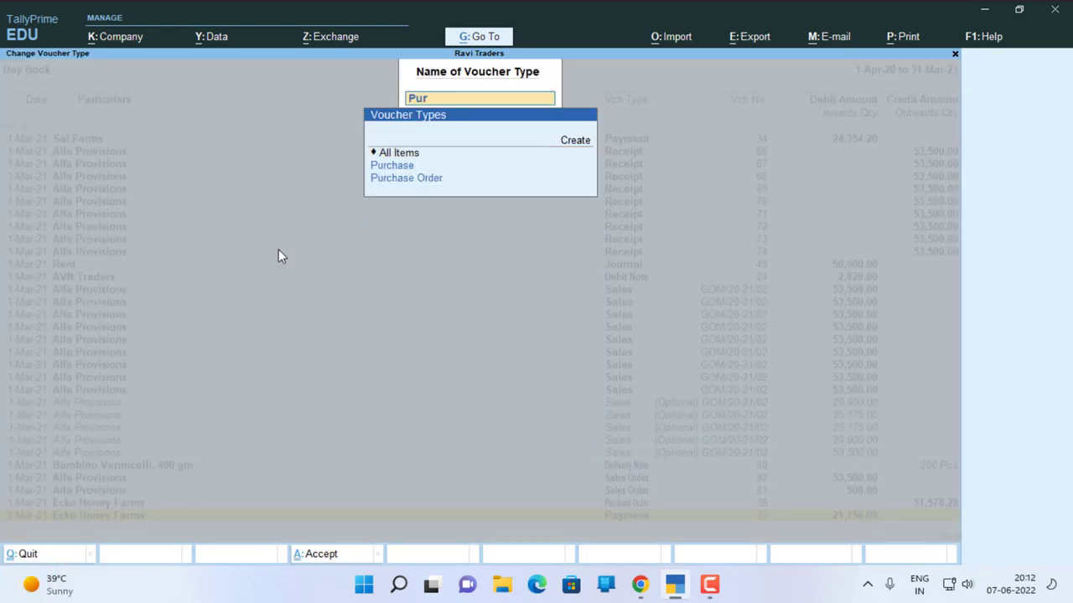
{"action": "key", "text": "Down"}
{"action": "key", "text": "Return"}
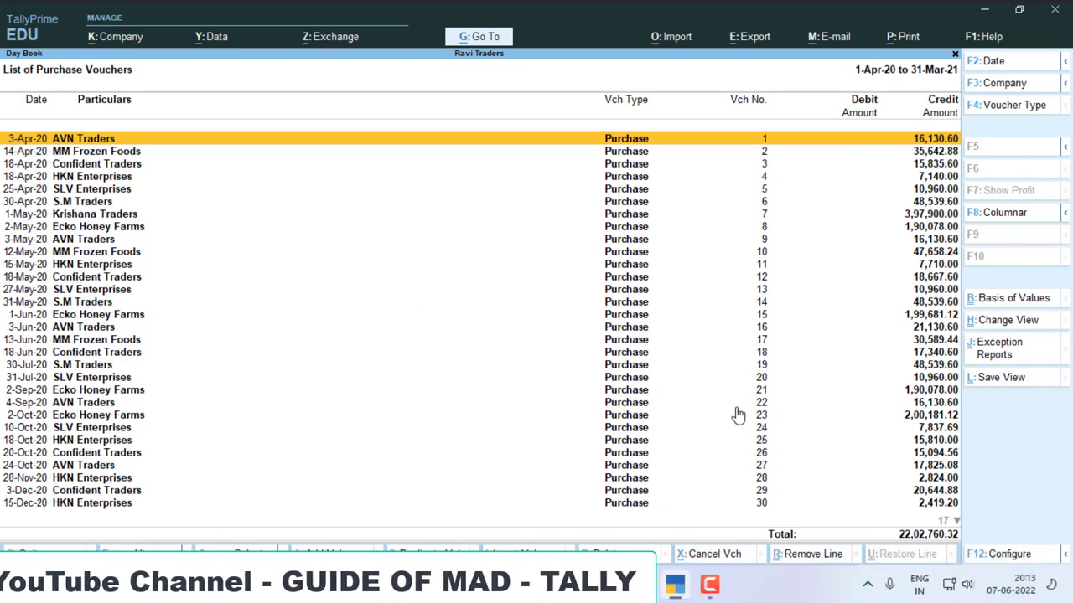
Remove the line of the 12-May-20 MM Frozen Foods purchase voucher, number 10, from the list
{"action": "key", "text": "Down"}
{"action": "key", "text": "Down"}
{"action": "key", "text": "Down"}
{"action": "key", "text": "Down"}
{"action": "key", "text": "Down"}
{"action": "key", "text": "Down"}
{"action": "key", "text": "Down"}
{"action": "key", "text": "Down"}
{"action": "key", "text": "Down"}
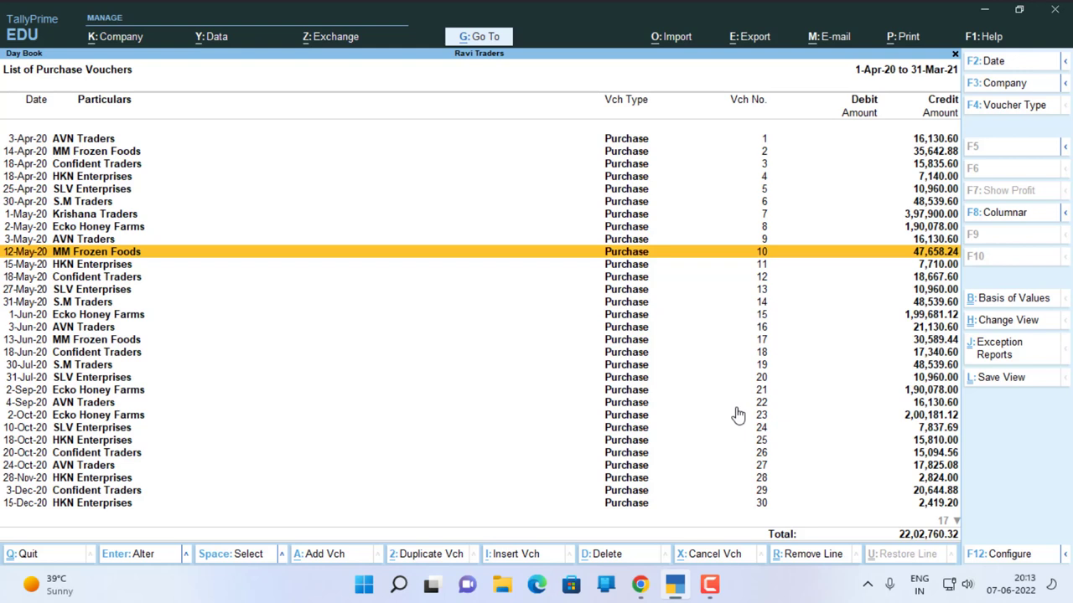
{"action": "key", "text": "ctrl+r"}
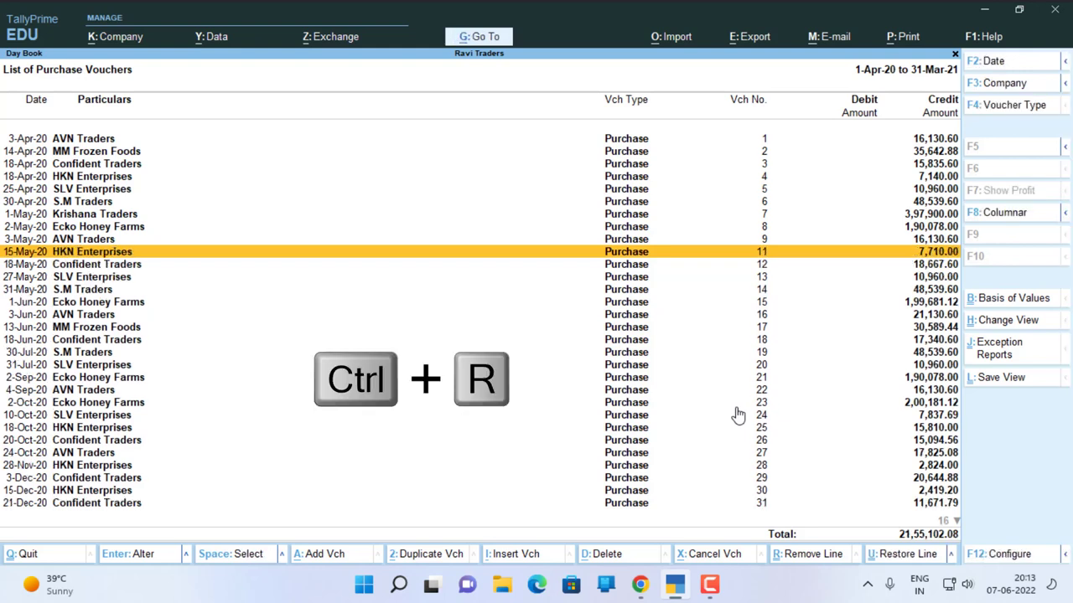
Remove the line of the 30-Jul-20 S.M Traders purchase voucher, number 19
{"action": "key", "text": "Down"}
{"action": "key", "text": "Down"}
{"action": "key", "text": "Down"}
{"action": "key", "text": "Down"}
{"action": "key", "text": "Down"}
{"action": "key", "text": "Down"}
{"action": "key", "text": "Down"}
{"action": "key", "text": "Down"}
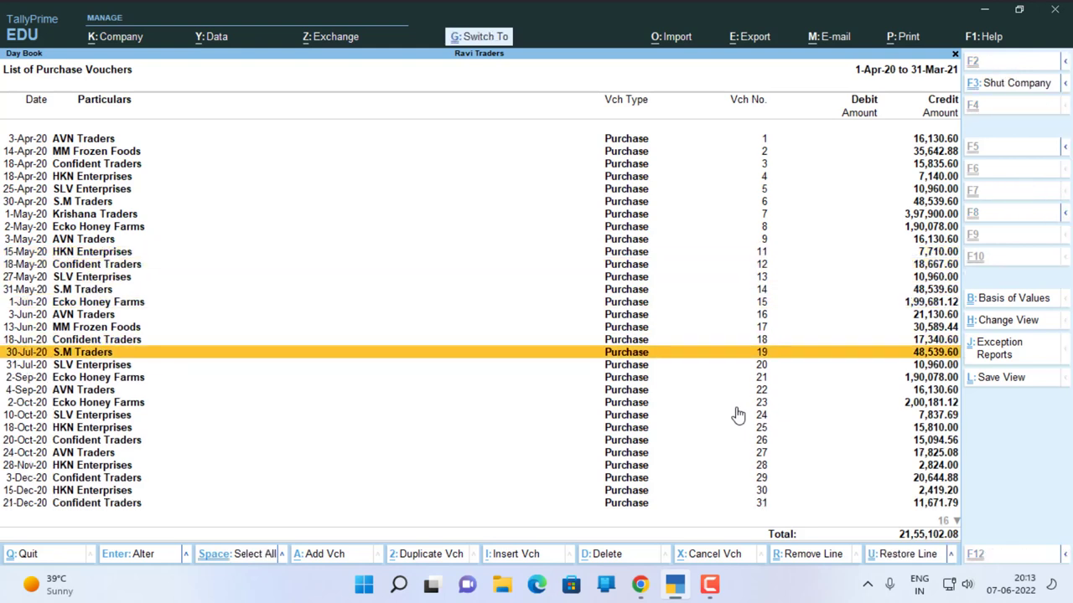
{"action": "key", "text": "ctrl+r"}
Remove the line of the 24-Oct-20 AVN Traders purchase voucher, number 27
{"action": "key", "text": "Down"}
{"action": "key", "text": "Down"}
{"action": "key", "text": "Down"}
{"action": "key", "text": "Down"}
{"action": "key", "text": "Down"}
{"action": "key", "text": "Down"}
{"action": "key", "text": "Down"}
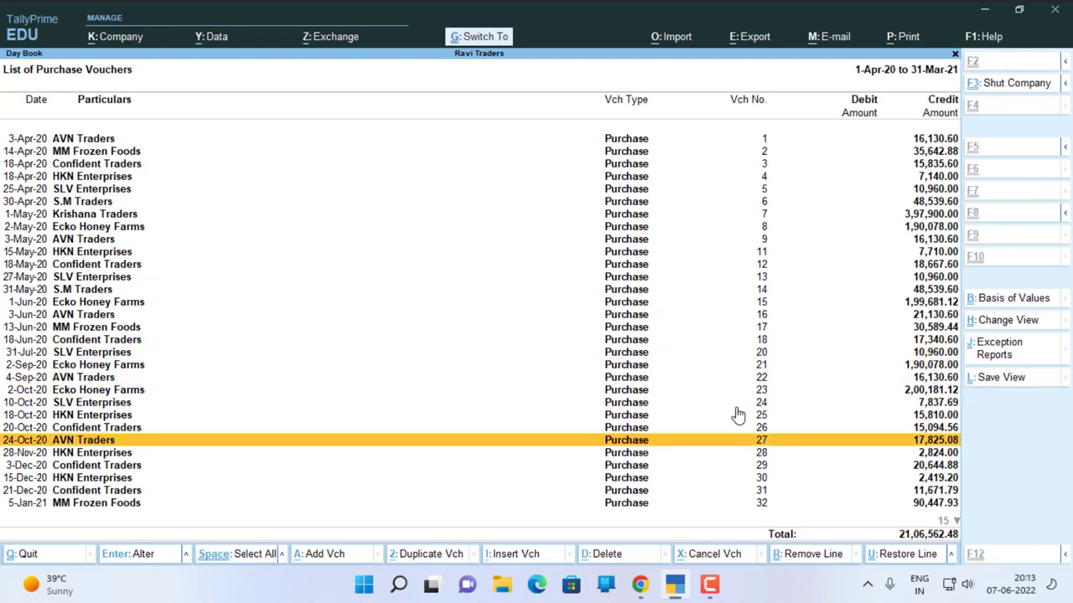
{"action": "key", "text": "ctrl+r"}
Remove the line of the 31-Mar-21 MM Frozen Foods purchase voucher, number 41
{"action": "key", "text": "Down"}
{"action": "key", "text": "Down"}
{"action": "key", "text": "Down"}
{"action": "key", "text": "Down"}
{"action": "key", "text": "Down"}
{"action": "key", "text": "Down"}
{"action": "key", "text": "Down"}
{"action": "key", "text": "Down"}
{"action": "key", "text": "Down"}
{"action": "key", "text": "Down"}
{"action": "key", "text": "Down"}
{"action": "key", "text": "Down"}
{"action": "key", "text": "Down"}
{"action": "key", "text": "Down"}
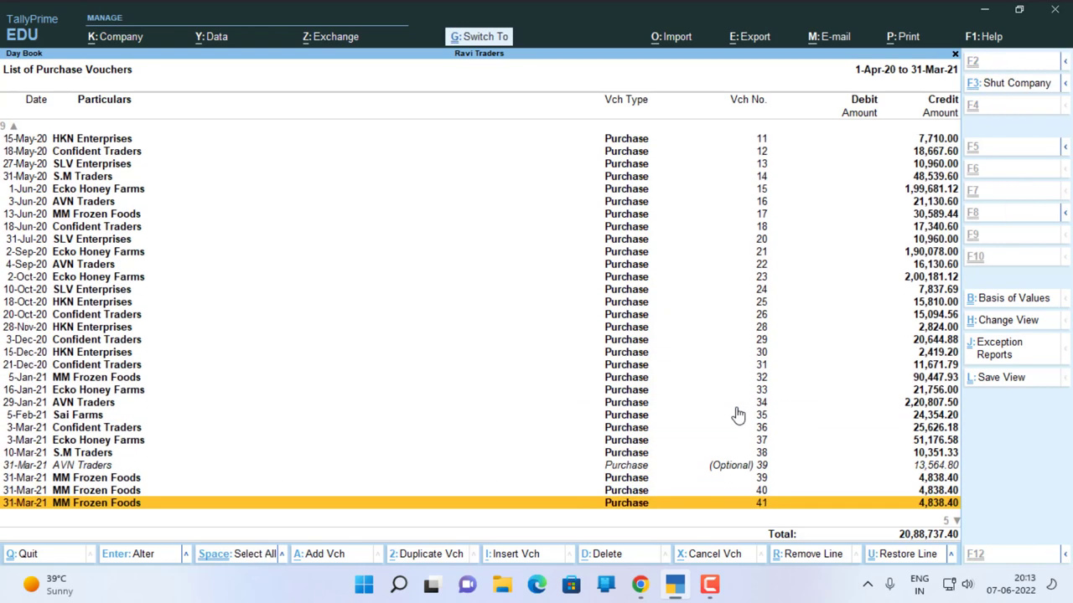
{"action": "key", "text": "ctrl+r"}
Remove the line of the 15-Dec-20 HKN Enterprises purchase voucher, number 30
{"action": "key", "text": "Up"}
{"action": "key", "text": "Up"}
{"action": "key", "text": "Up"}
{"action": "key", "text": "Up"}
{"action": "key", "text": "Up"}
{"action": "key", "text": "Up"}
{"action": "key", "text": "Up"}
{"action": "key", "text": "Up"}
{"action": "key", "text": "Up"}
{"action": "key", "text": "Up"}
{"action": "key", "text": "Up"}
{"action": "key", "text": "Up"}
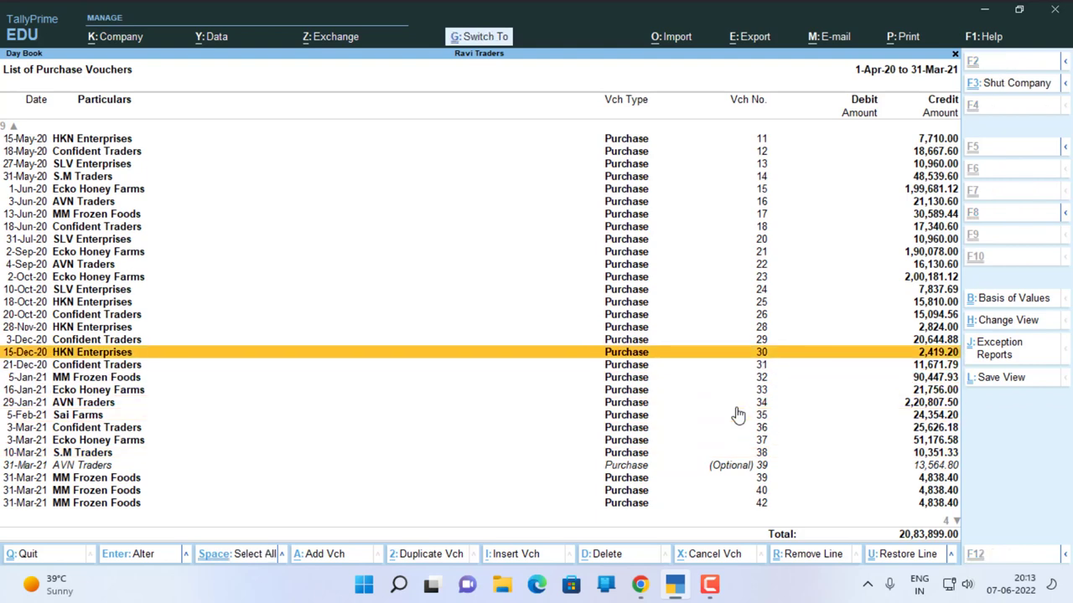
{"action": "key", "text": "ctrl+r"}
Remove the line of the 10-Oct-20 SLV Enterprises purchase voucher, number 24
{"action": "key", "text": "Up"}
{"action": "key", "text": "Up"}
{"action": "key", "text": "Up"}
{"action": "key", "text": "Up"}
{"action": "key", "text": "Up"}
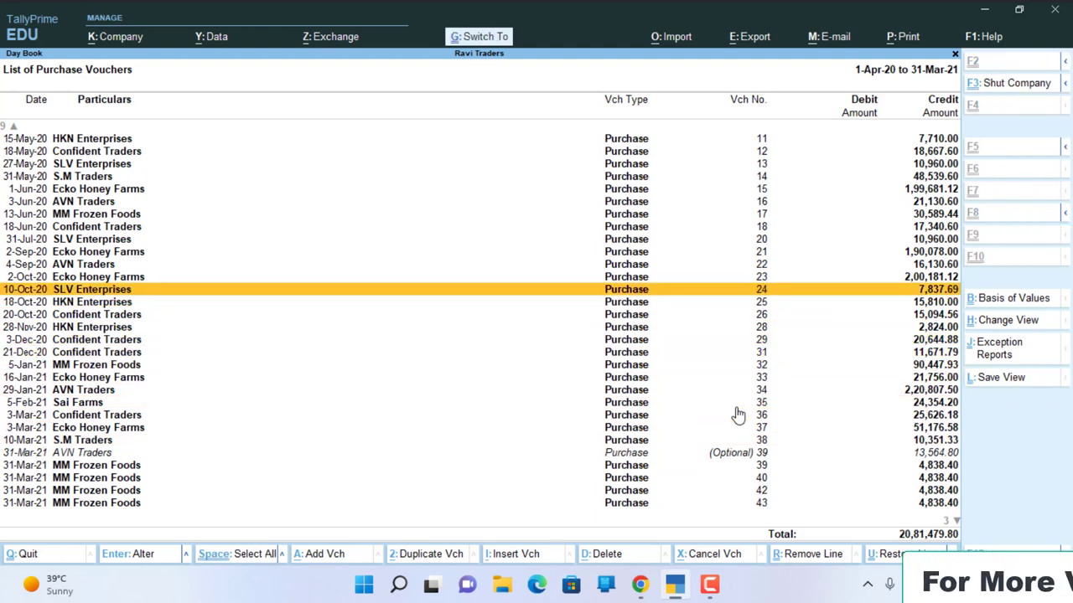
{"action": "key", "text": "ctrl+r"}
Remove the four consecutive purchase voucher lines numbered 14 to 17, from 31-May-20 S.M Traders to 13-Jun-20 MM Frozen Foods
{"action": "key", "text": "Up"}
{"action": "key", "text": "Up"}
{"action": "key", "text": "Up"}
{"action": "key", "text": "Up"}
{"action": "key", "text": "Up"}
{"action": "key", "text": "Up"}
{"action": "key", "text": "Up"}
{"action": "key", "text": "Up"}
{"action": "key", "text": "Up"}
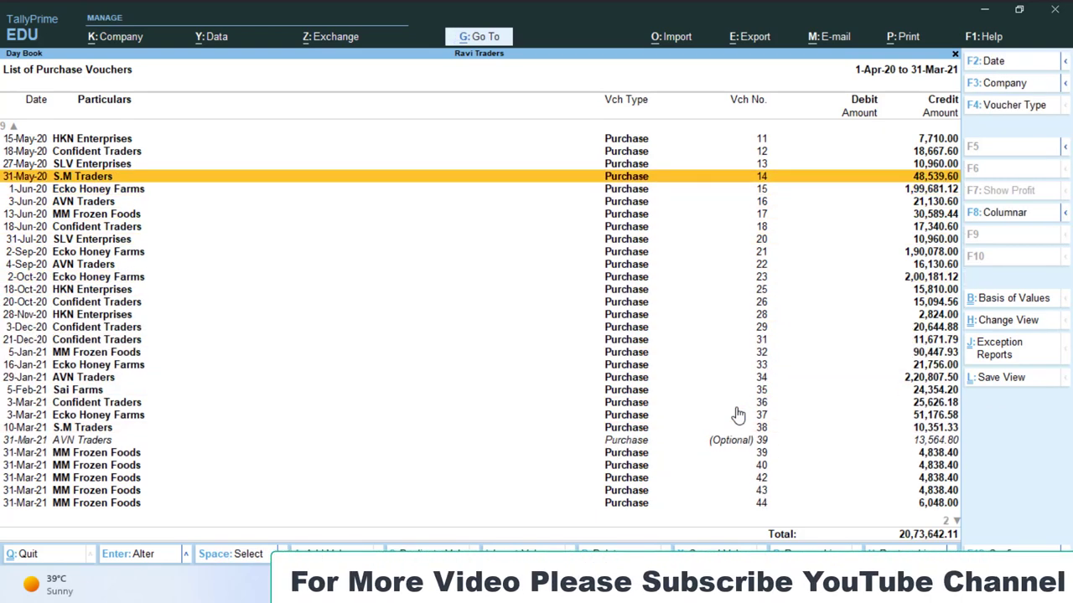
{"action": "key", "text": "ctrl+r"}
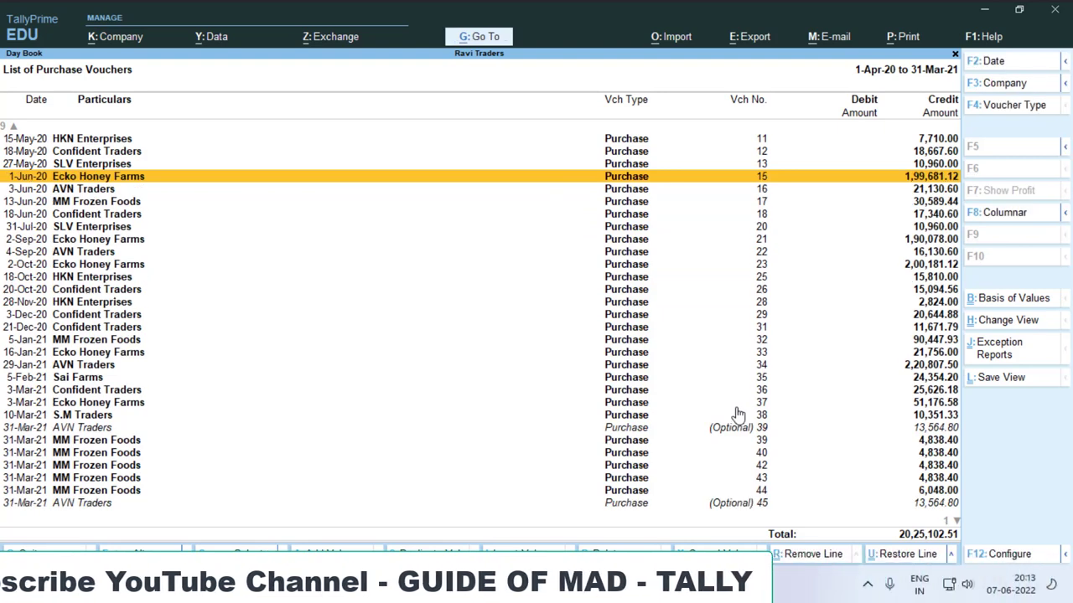
{"action": "key", "text": "ctrl+r"}
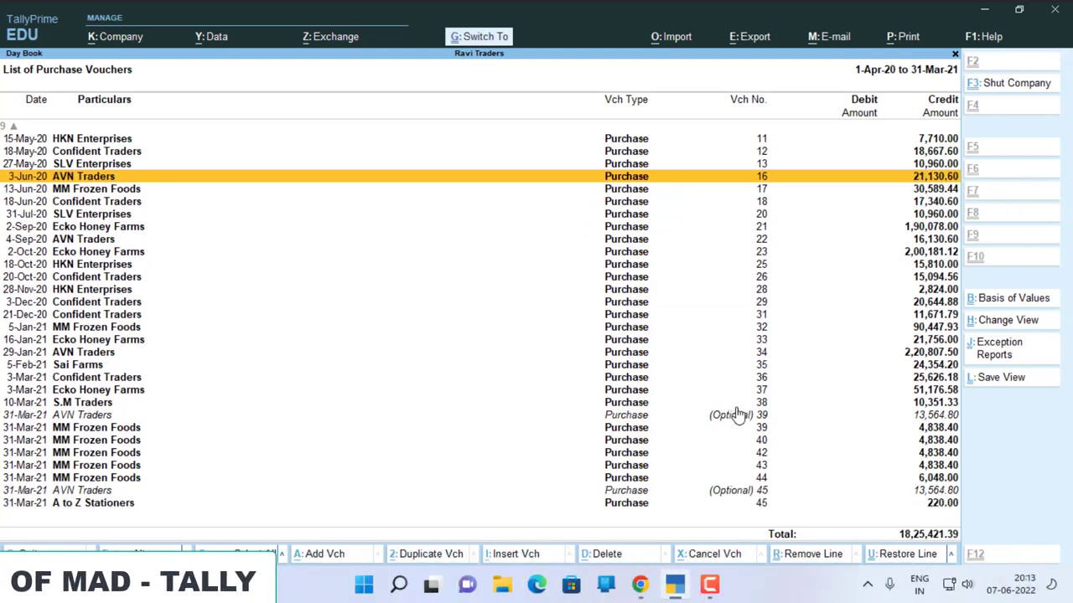
{"action": "key", "text": "ctrl+r"}
{"action": "key", "text": "ctrl+r"}
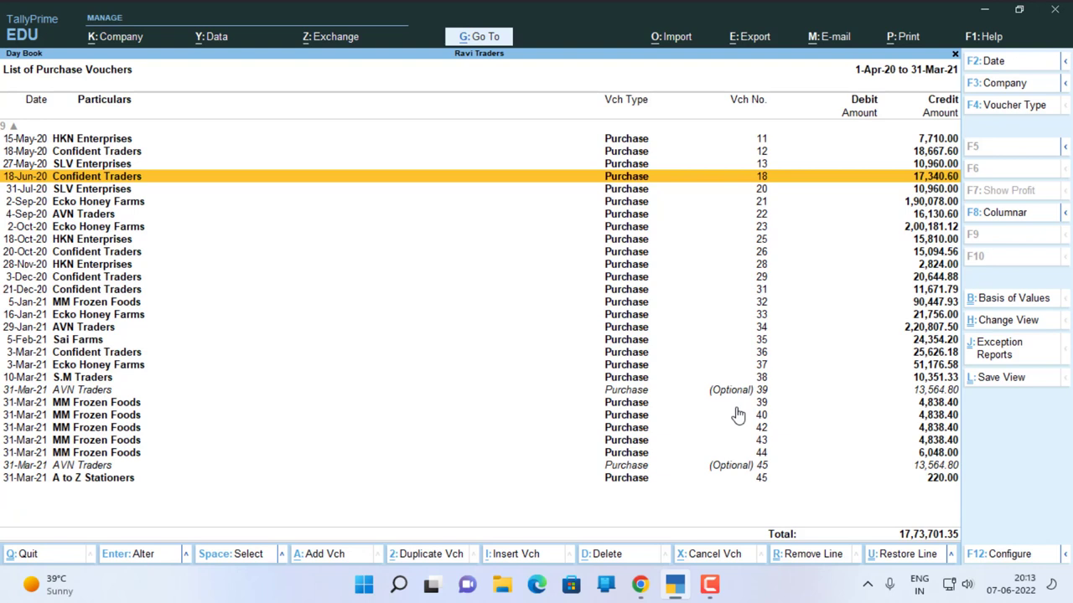
Restore all the removed lines in the purchase voucher list
{"action": "key", "text": "ctrl"}
{"action": "key", "text": "ctrl+u"}
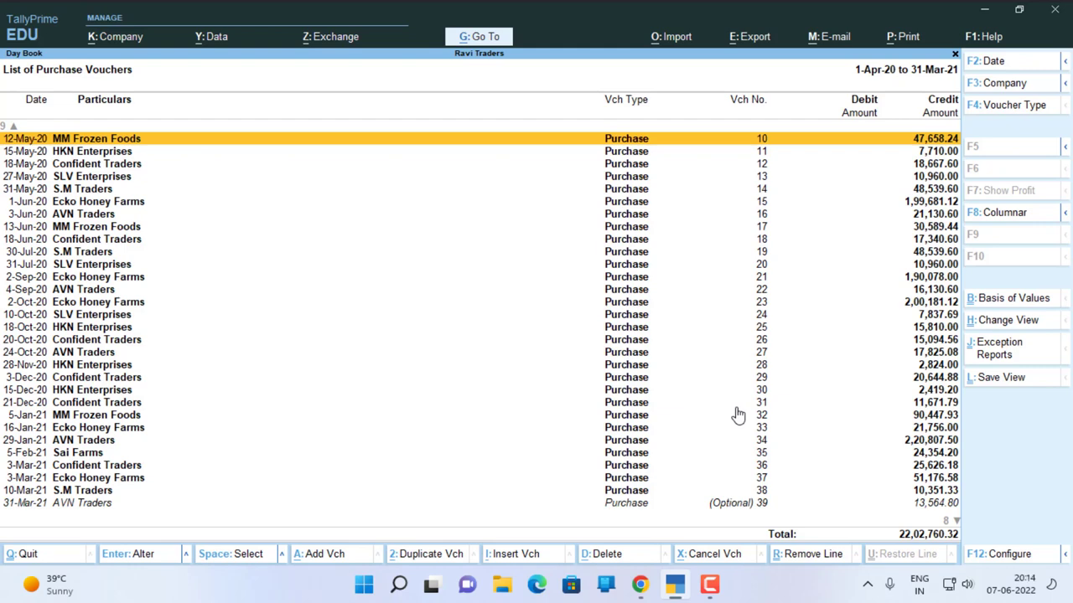
Leave the purchase voucher list, reopen the Day Book and set its period to 1-Apr-20 to 31-Mar-21
{"action": "key", "text": "Escape"}
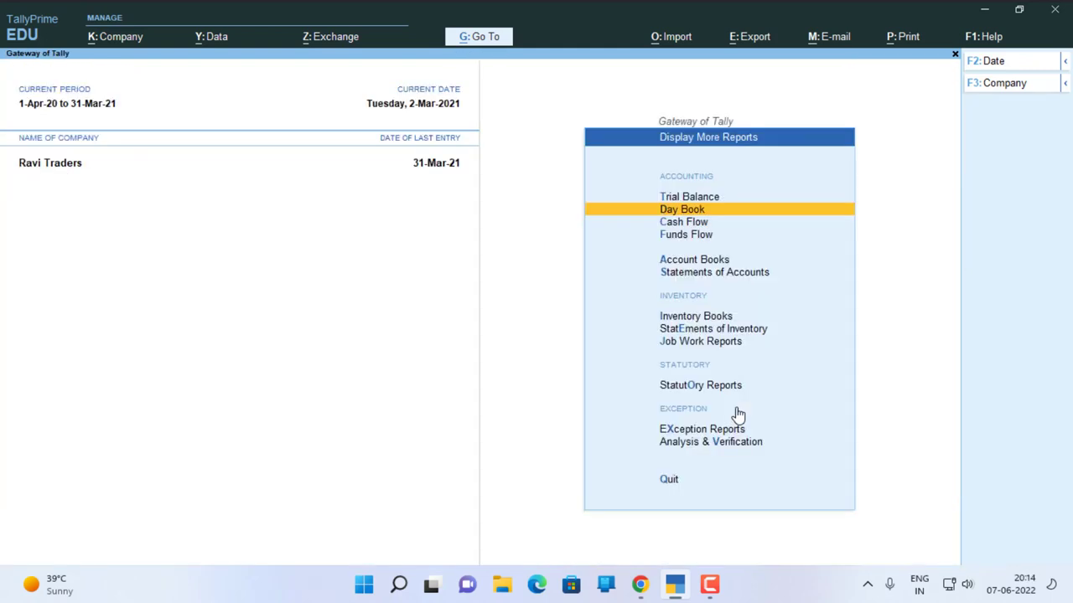
{"action": "key", "text": "Return"}
{"action": "key", "text": "F2"}
{"action": "key", "text": "Escape"}
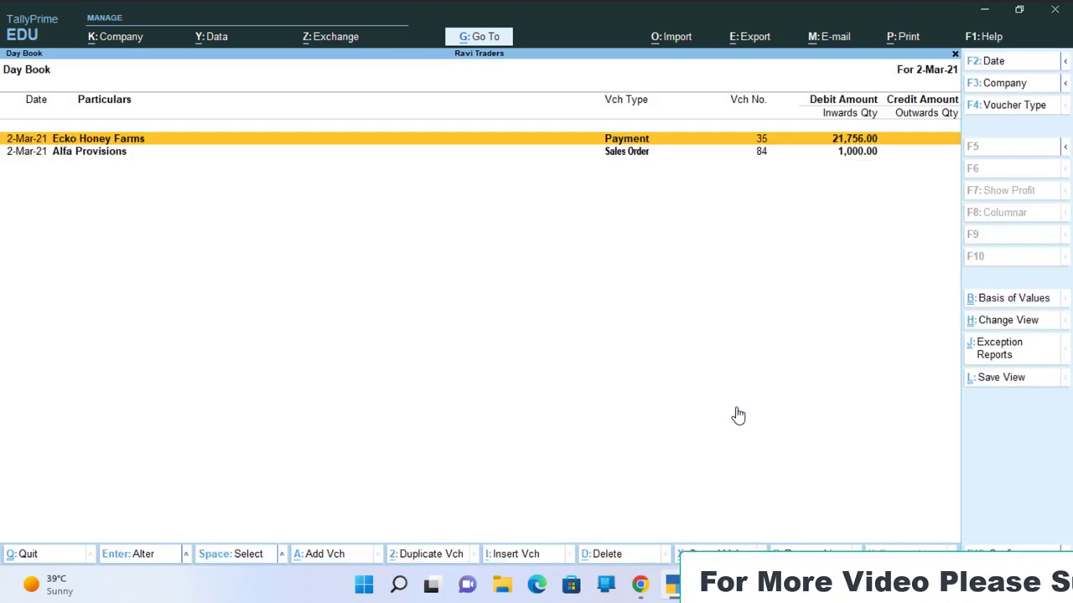
{"action": "key", "text": "F2"}
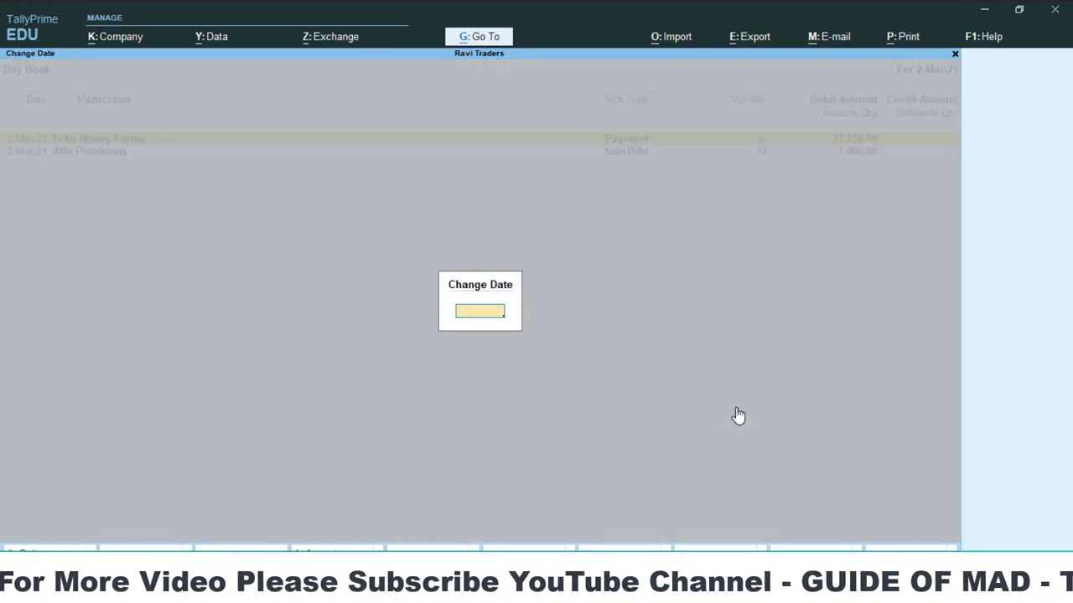
{"action": "key", "text": "Return"}
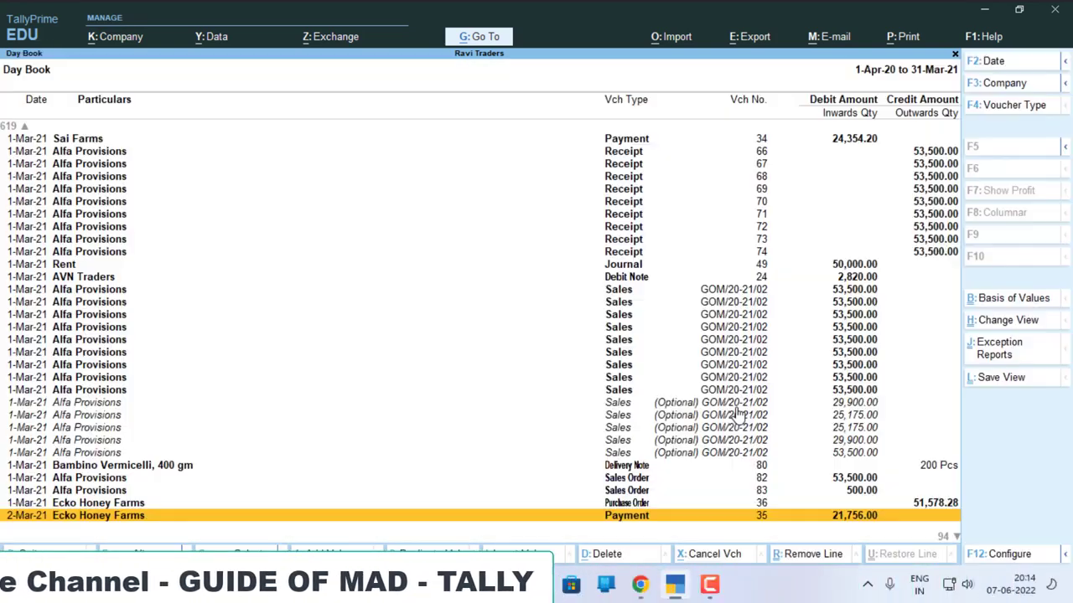
Look through the March 2021 vouchers in the Day Book, down to the 15-Mar-21 entries
{"action": "key", "text": "Down"}
{"action": "key", "text": "Down"}
{"action": "key", "text": "Down"}
{"action": "key", "text": "Down"}
{"action": "key", "text": "Down"}
{"action": "key", "text": "Down"}
{"action": "key", "text": "Down"}
{"action": "key", "text": "Down"}
{"action": "key", "text": "Down"}
{"action": "key", "text": "Down"}
{"action": "key", "text": "Down"}
{"action": "key", "text": "Down"}
{"action": "key", "text": "Down"}
{"action": "key", "text": "Down"}
{"action": "key", "text": "Down"}
{"action": "key", "text": "Down"}
{"action": "key", "text": "Down"}
{"action": "key", "text": "Down"}
{"action": "key", "text": "Down"}
{"action": "key", "text": "Down"}
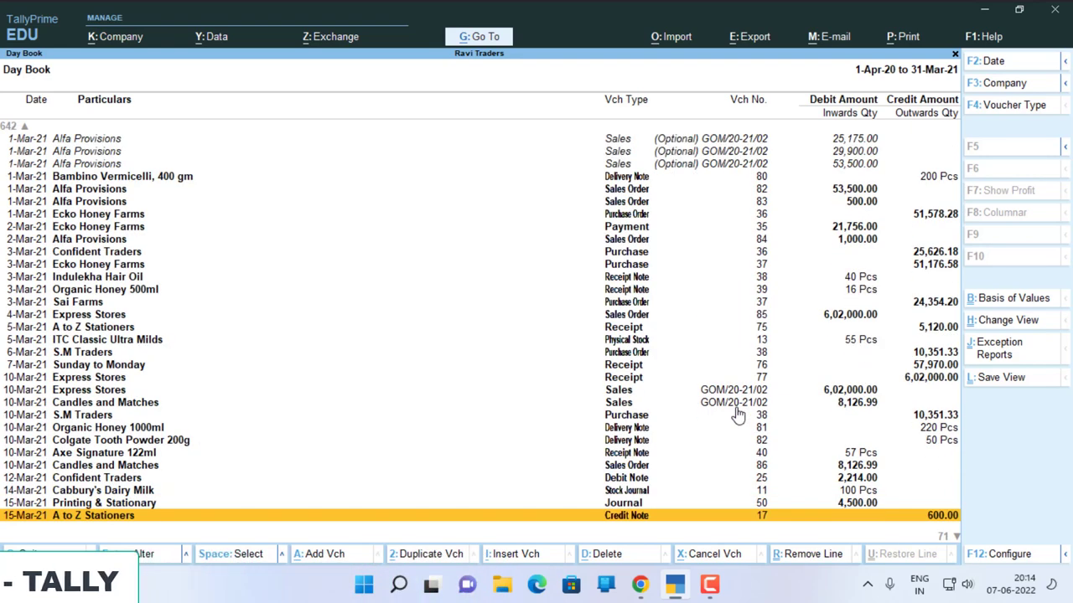
Filter the Day Book to the Payment voucher type
{"action": "key", "text": "F4"}
{"action": "type", "text": "Pay"}
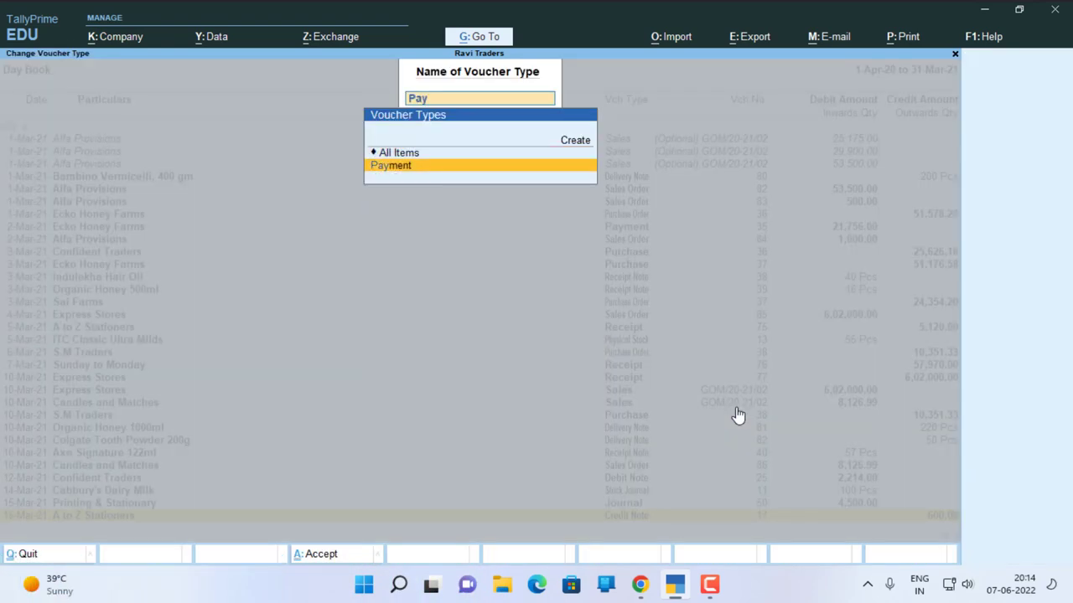
{"action": "key", "text": "Return"}
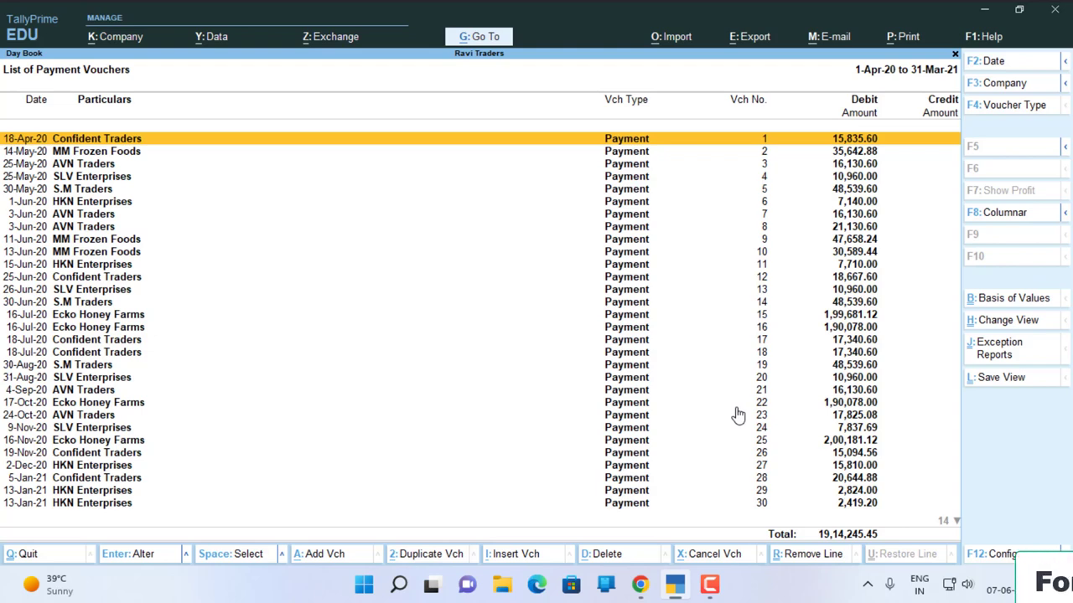
Look through the list of payment vouchers down to its last entries and return to the first one
{"action": "key", "text": "Down"}
{"action": "key", "text": "Down"}
{"action": "key", "text": "Down"}
{"action": "key", "text": "Down"}
{"action": "key", "text": "Down"}
{"action": "key", "text": "Down"}
{"action": "key", "text": "Down"}
{"action": "key", "text": "Down"}
{"action": "key", "text": "Down"}
{"action": "key", "text": "Down"}
{"action": "key", "text": "Down"}
{"action": "key", "text": "Down"}
{"action": "key", "text": "Down"}
{"action": "key", "text": "Down"}
{"action": "key", "text": "Down"}
{"action": "key", "text": "Down"}
{"action": "key", "text": "Down"}
{"action": "key", "text": "Down"}
{"action": "key", "text": "Down"}
{"action": "key", "text": "Down"}
{"action": "key", "text": "Down"}
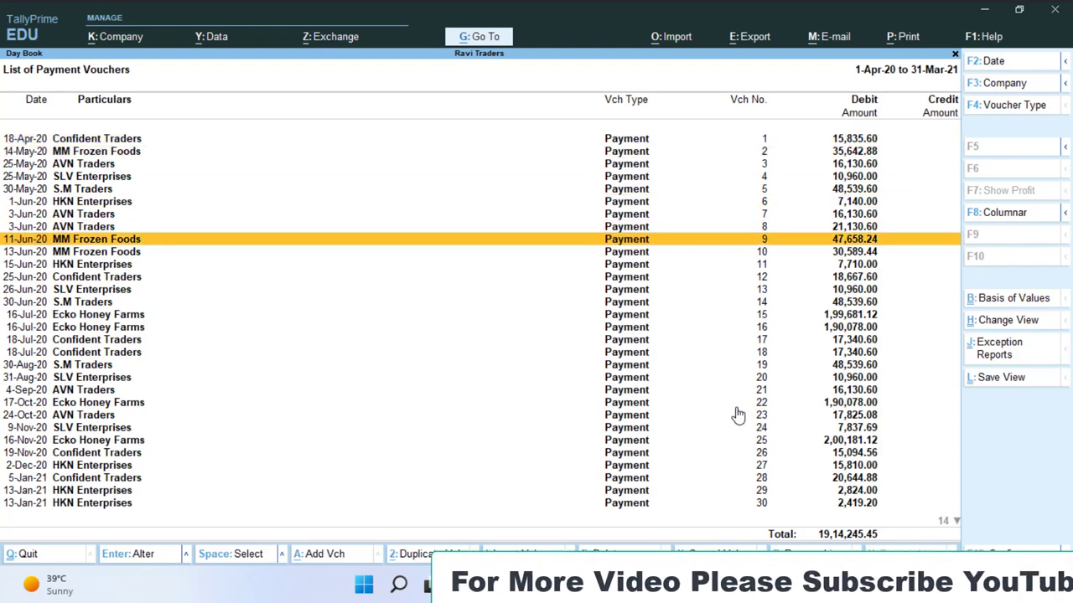
{"action": "key", "text": "Up"}
{"action": "key", "text": "Up"}
{"action": "key", "text": "Up"}
{"action": "key", "text": "Up"}
{"action": "key", "text": "Up"}
{"action": "key", "text": "Up"}
{"action": "key", "text": "Up"}
{"action": "key", "text": "Up"}
{"action": "key", "text": "Up"}
{"action": "key", "text": "Up"}
{"action": "key", "text": "Up"}
{"action": "key", "text": "Up"}
{"action": "key", "text": "Up"}
{"action": "key", "text": "Up"}
{"action": "key", "text": "Up"}
{"action": "key", "text": "Up"}
{"action": "key", "text": "Up"}
{"action": "key", "text": "Up"}
{"action": "key", "text": "Up"}
{"action": "key", "text": "Up"}
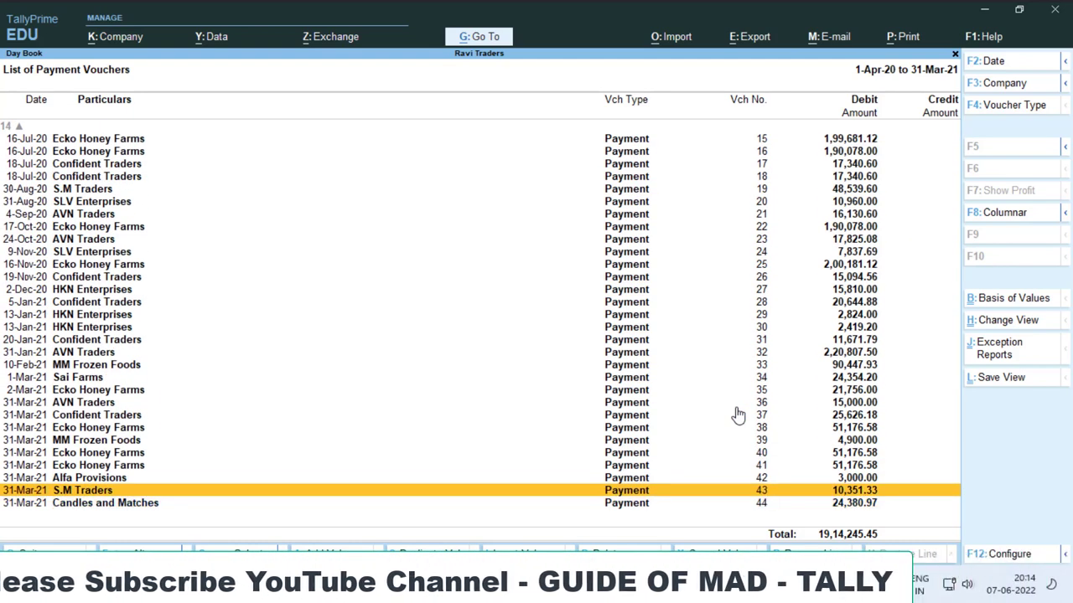
{"action": "key", "text": "Up"}
{"action": "key", "text": "Up"}
{"action": "key", "text": "Up"}
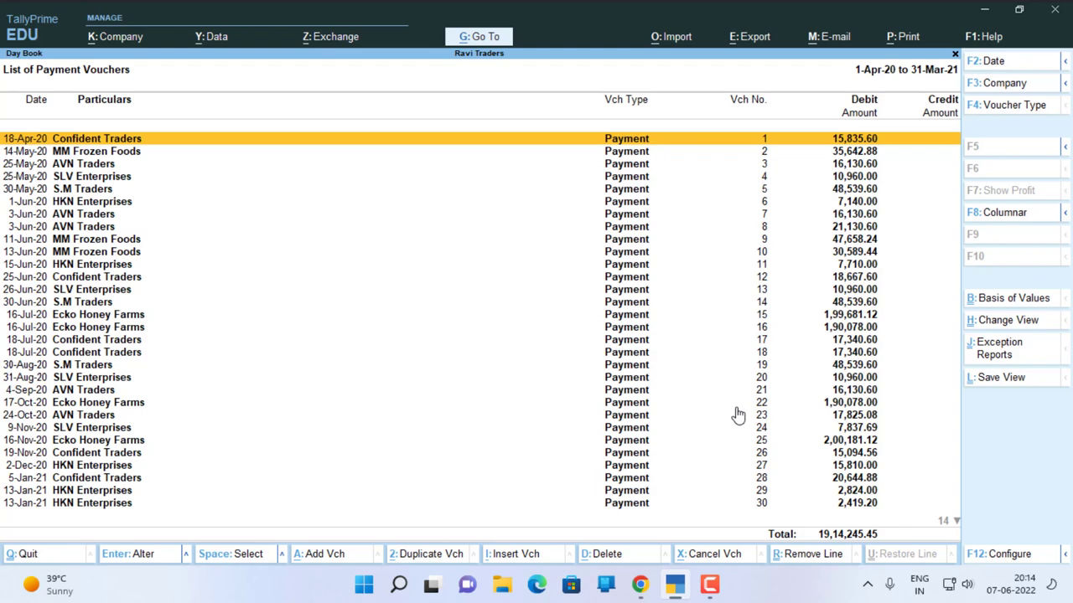
Start a duplicate of the 18-Apr-20 Confident Traders payment voucher, number 1, and quit it without saving
{"action": "key", "text": "alt+2"}
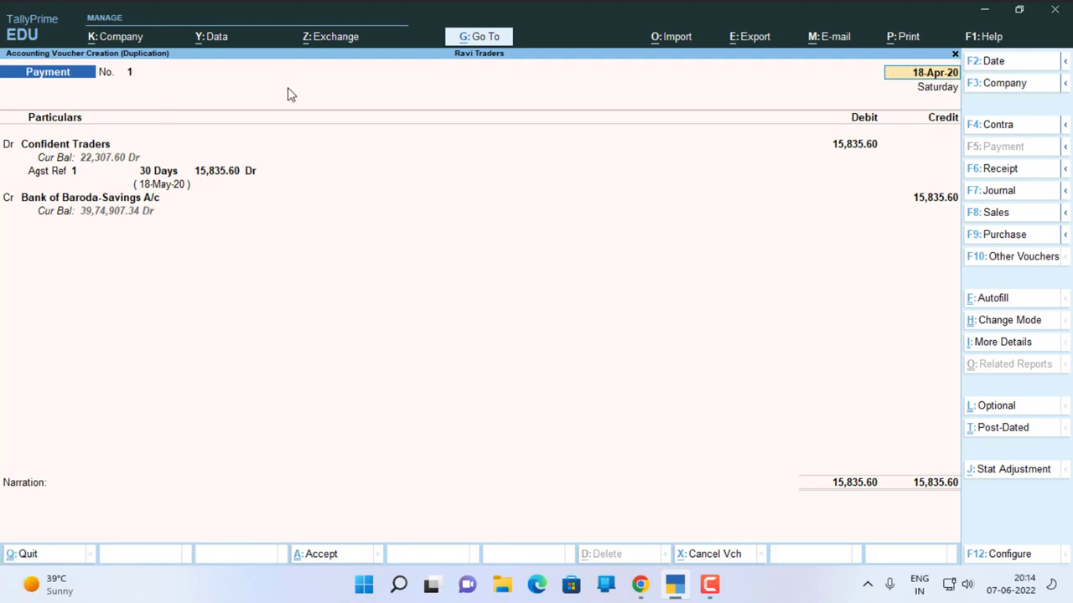
{"action": "key", "text": "Escape"}
{"action": "key", "text": "Return"}
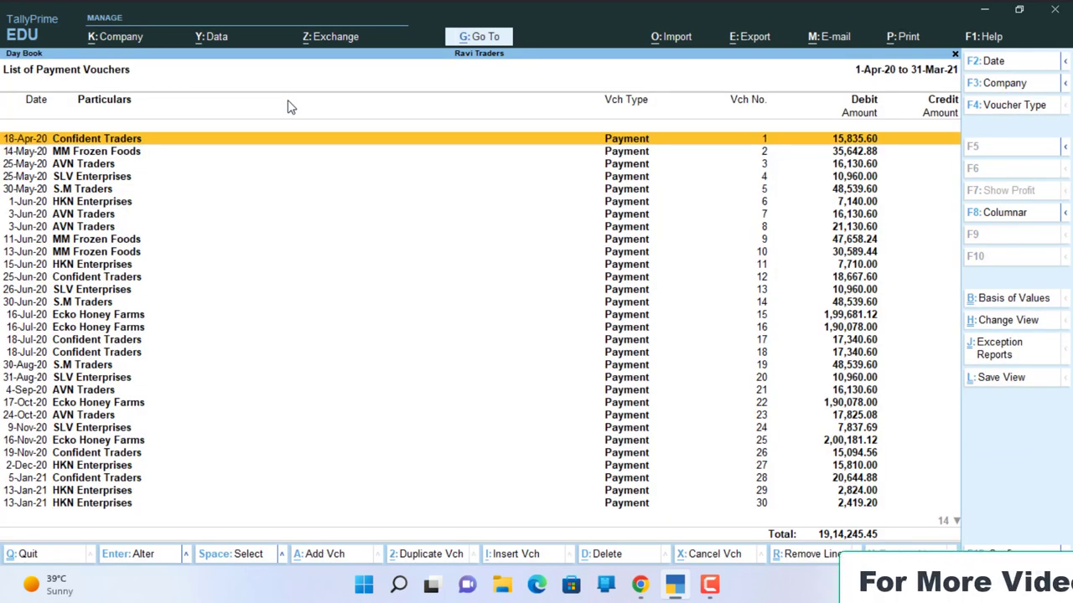
View the 26-Jun-20 SLV Enterprises payment voucher, number 13, and return to the list
{"action": "key", "text": "Down"}
{"action": "key", "text": "Down"}
{"action": "key", "text": "Down"}
{"action": "key", "text": "Down"}
{"action": "key", "text": "Down"}
{"action": "key", "text": "Down"}
{"action": "key", "text": "Down"}
{"action": "key", "text": "Down"}
{"action": "key", "text": "Down"}
{"action": "key", "text": "Down"}
{"action": "key", "text": "Down"}
{"action": "key", "text": "Down"}
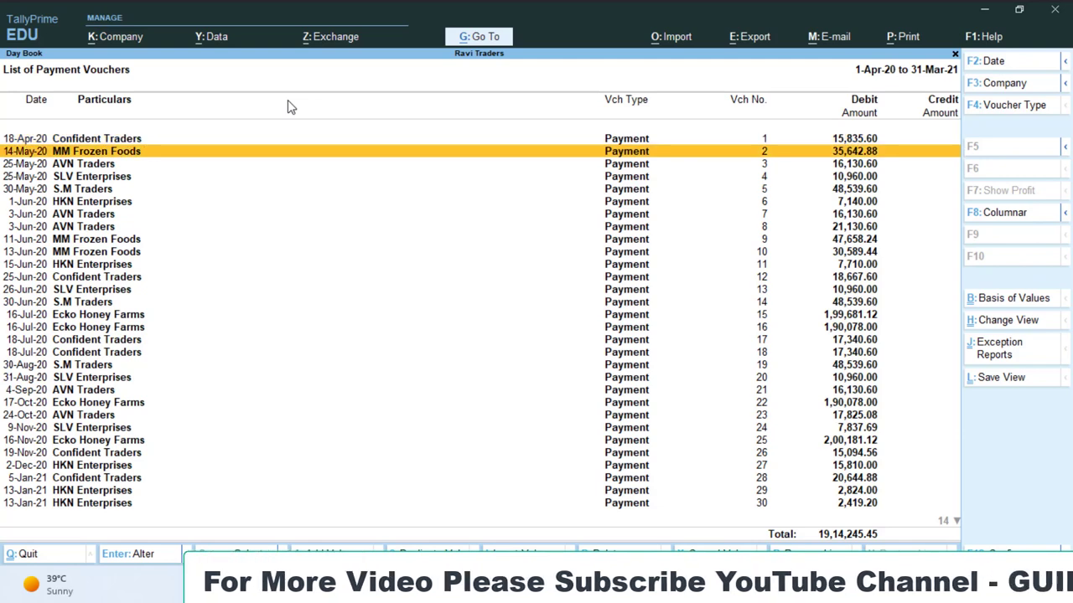
{"action": "key", "text": "Return"}
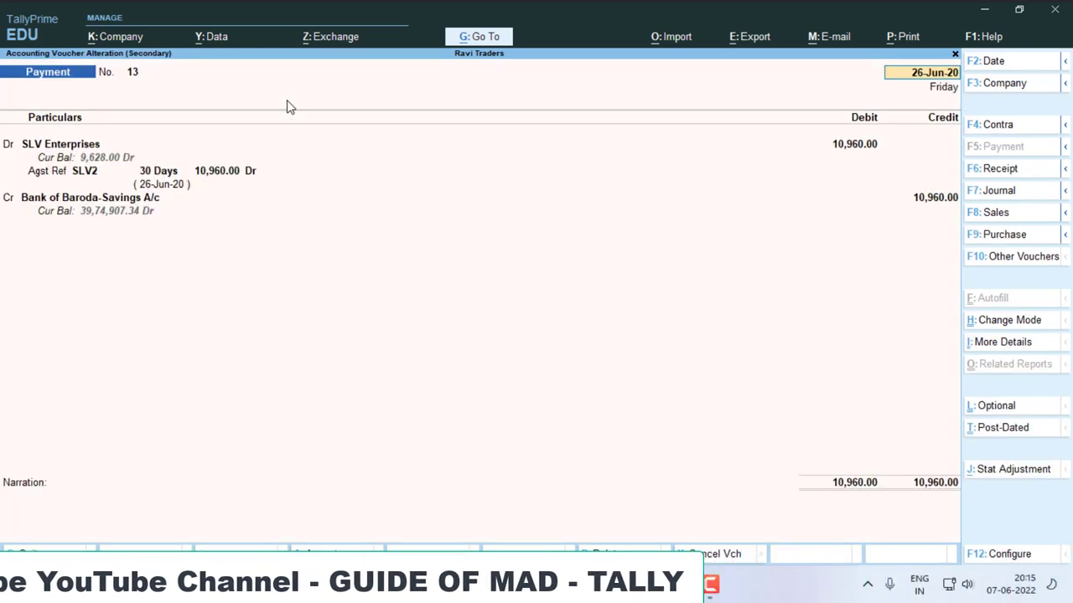
{"action": "key", "text": "Escape"}
Start a duplicate of the SLV Enterprises payment voucher number 13 and quit it without saving
{"action": "key", "text": "alt+2"}
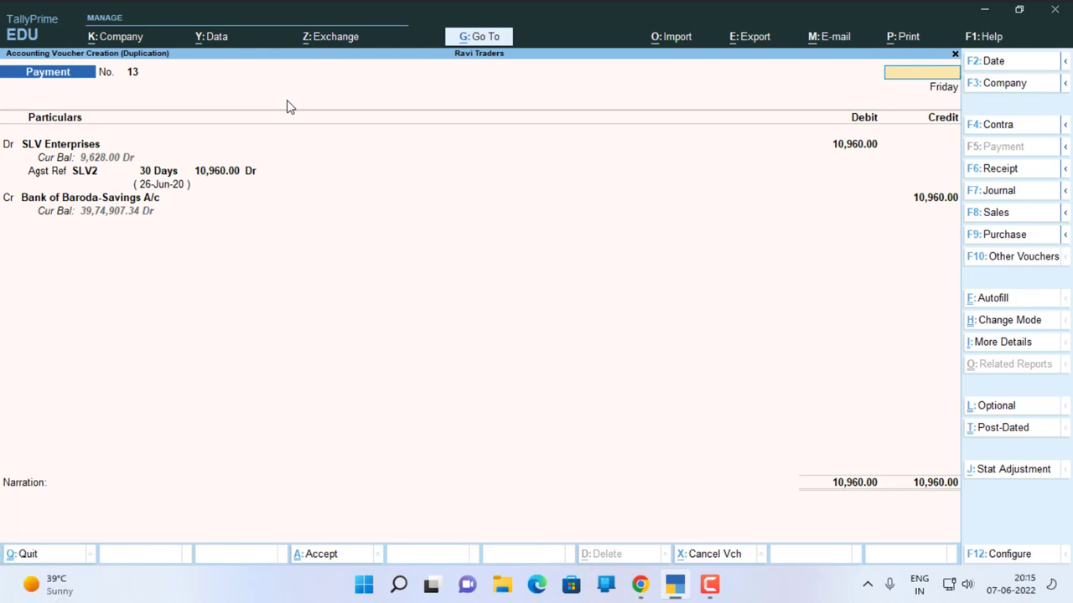
{"action": "key", "text": "Escape"}
{"action": "key", "text": "y"}
Leave the payment voucher list, view the Day Book once more and return to the main Gateway of Tally
{"action": "key", "text": "Escape"}
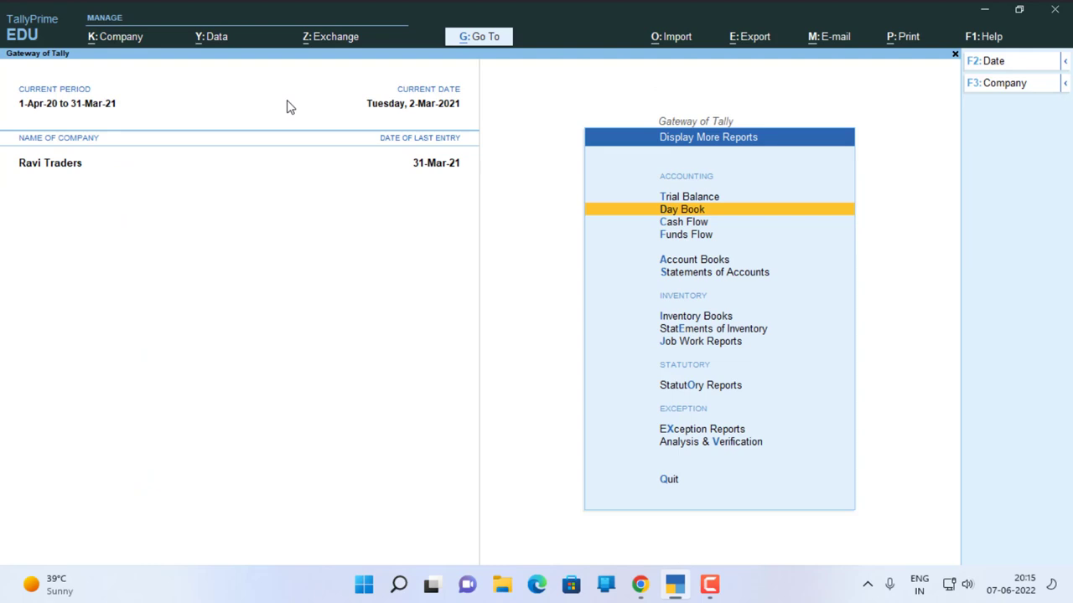
{"action": "key", "text": "Return"}
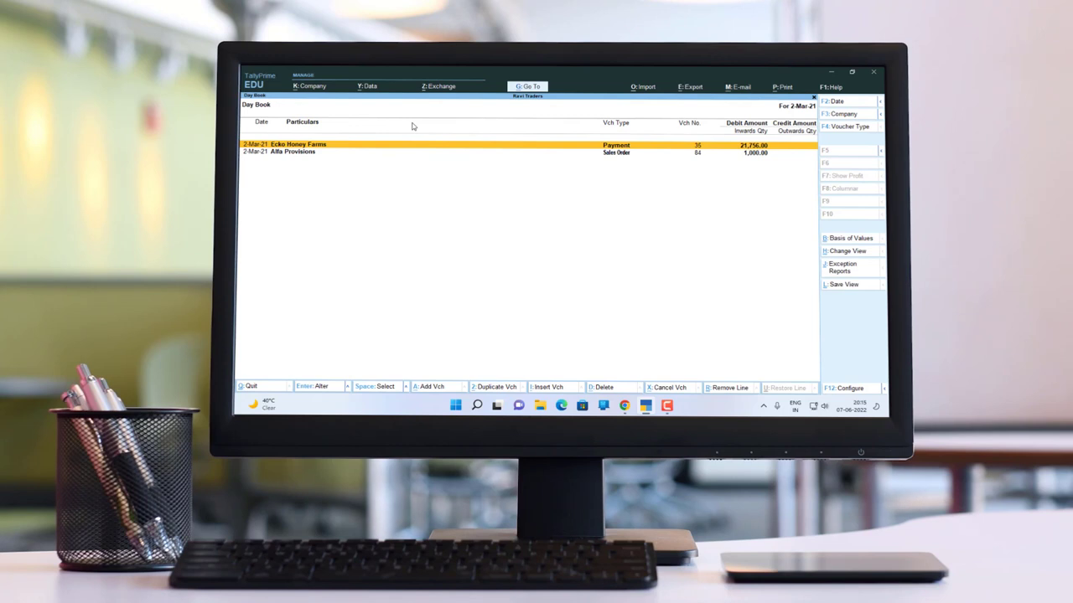
{"action": "key", "text": "Escape"}
{"action": "key", "text": "Escape"}
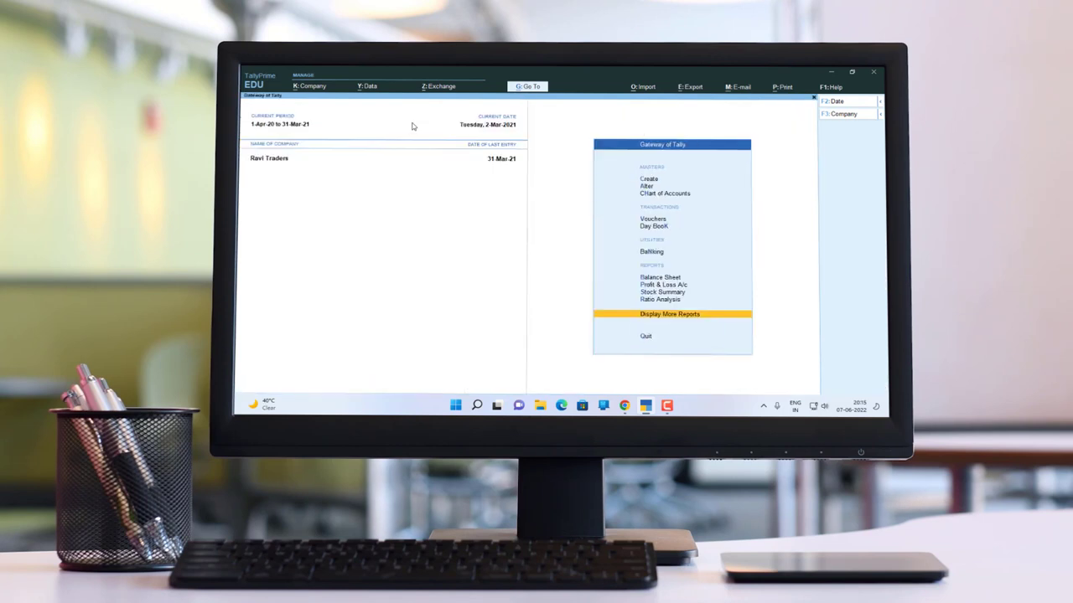